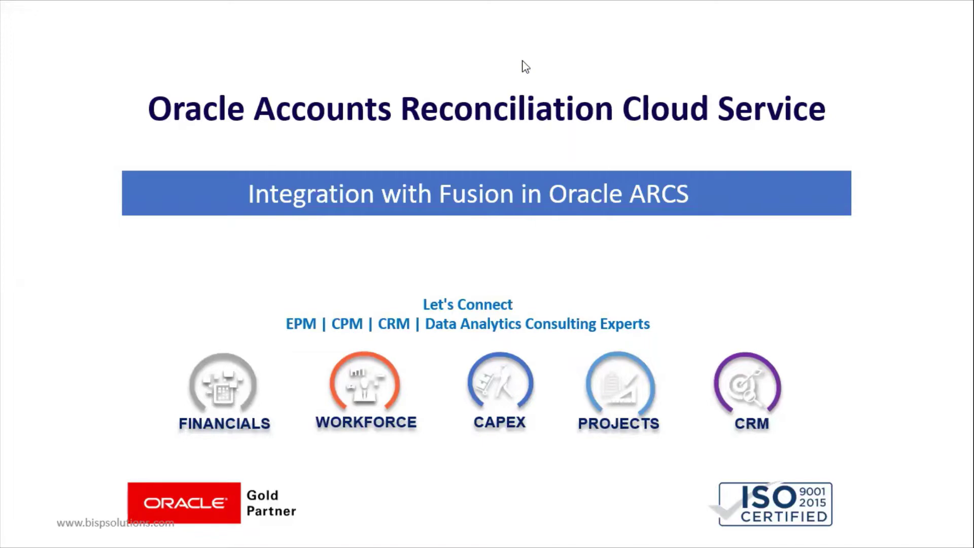
{"action": "key", "text": "Escape"}
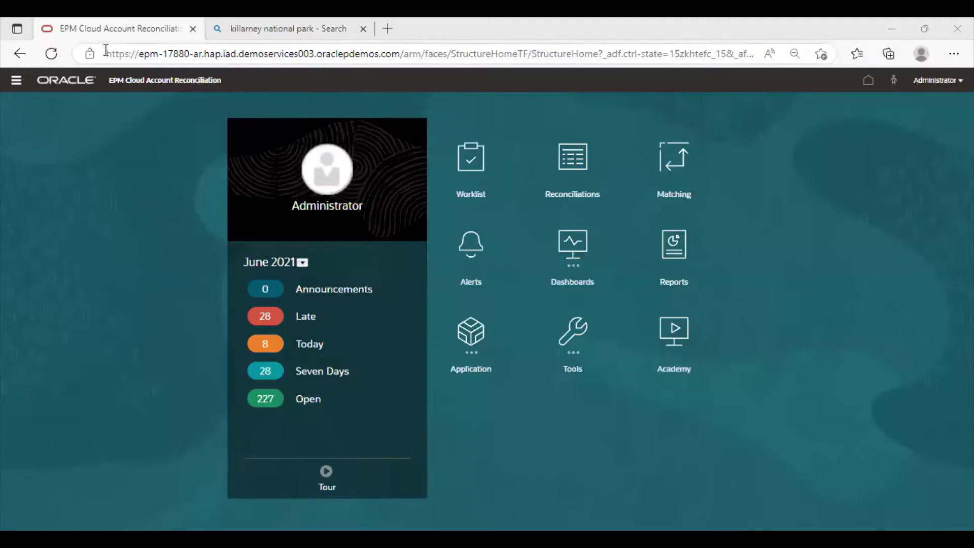
Go to the Source System registration page in the Data Management setup.
{"action": "left_click", "coordinate": [14, 84]}
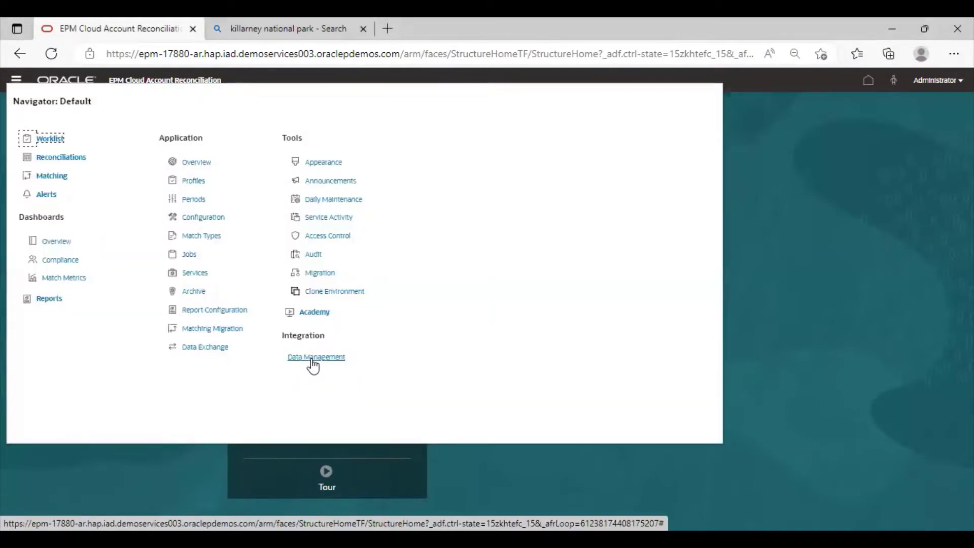
{"action": "left_click", "coordinate": [312, 357]}
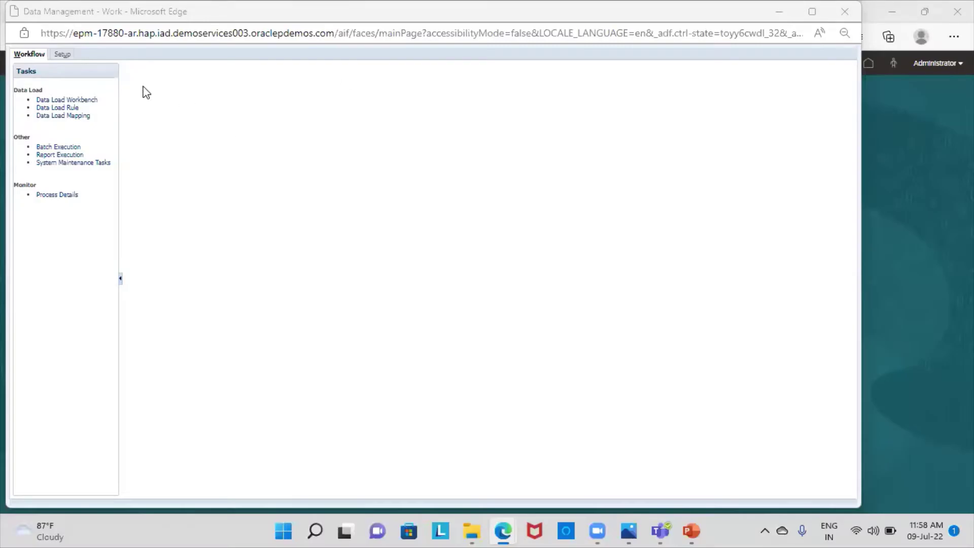
{"action": "left_click", "coordinate": [62, 54]}
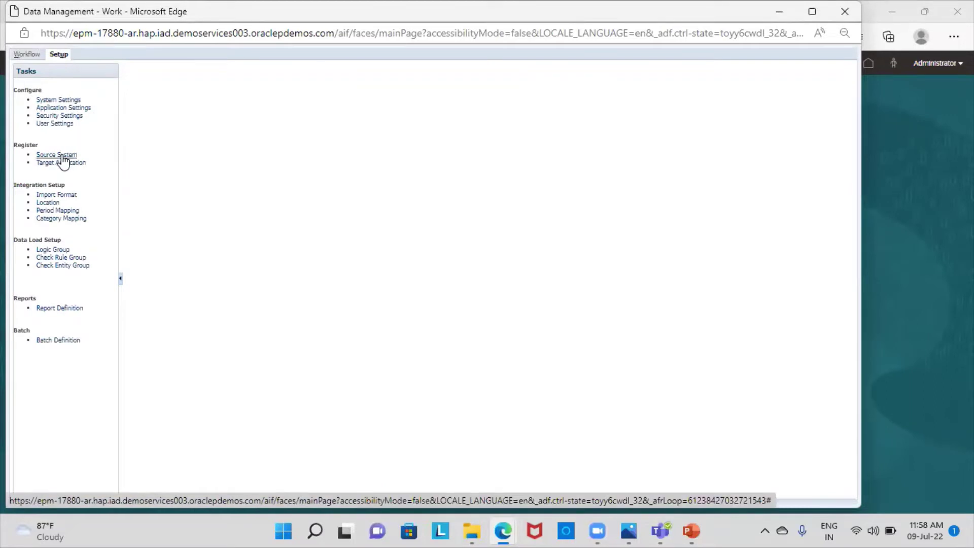
{"action": "left_click", "coordinate": [65, 156]}
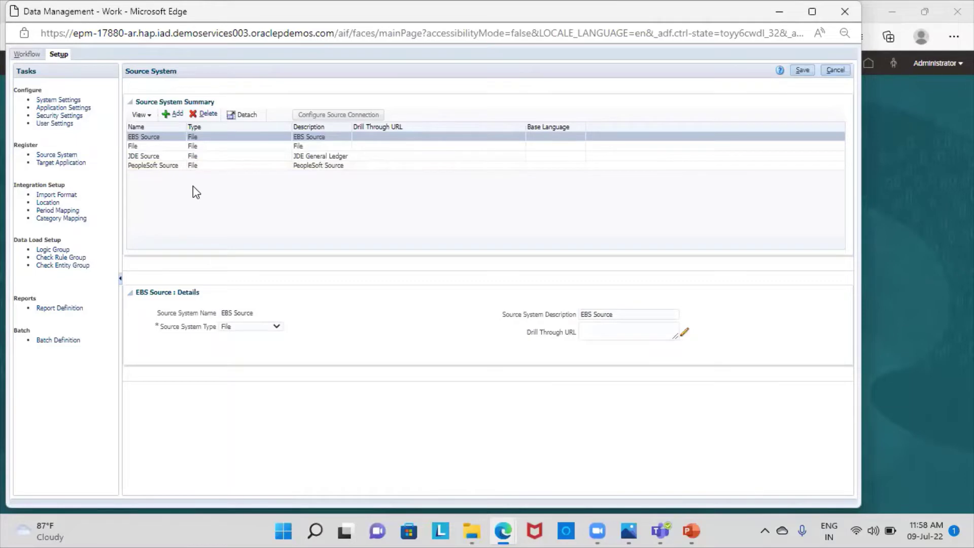
Add a source system named DDX with the source system type Oracle ERP Cloud.
{"action": "left_click", "coordinate": [173, 114]}
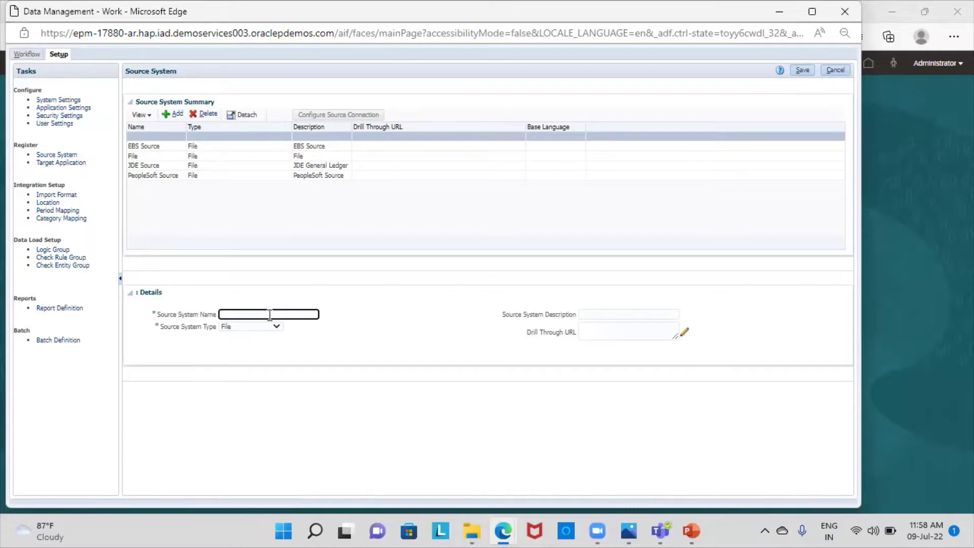
{"action": "type", "text": "DDX"}
{"action": "left_click", "coordinate": [267, 327]}
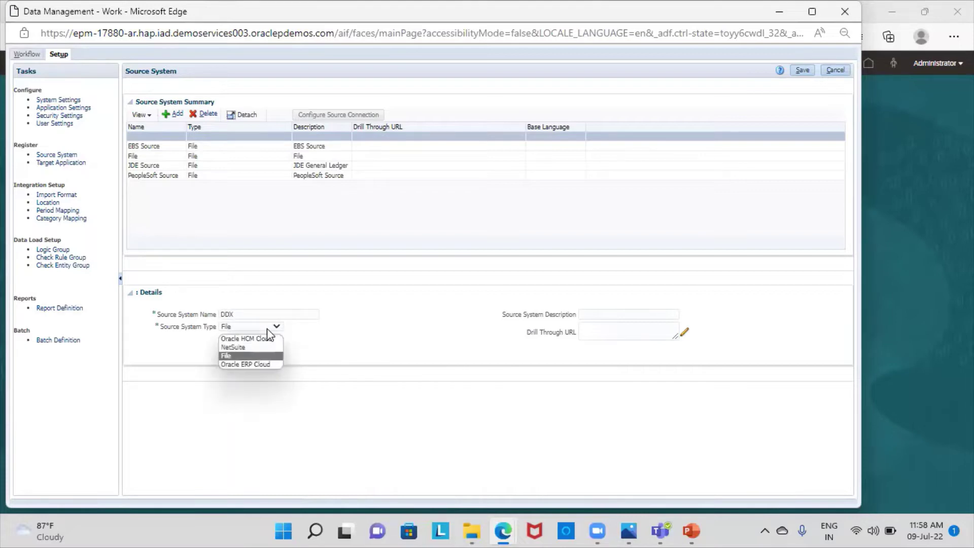
{"action": "left_click", "coordinate": [261, 366]}
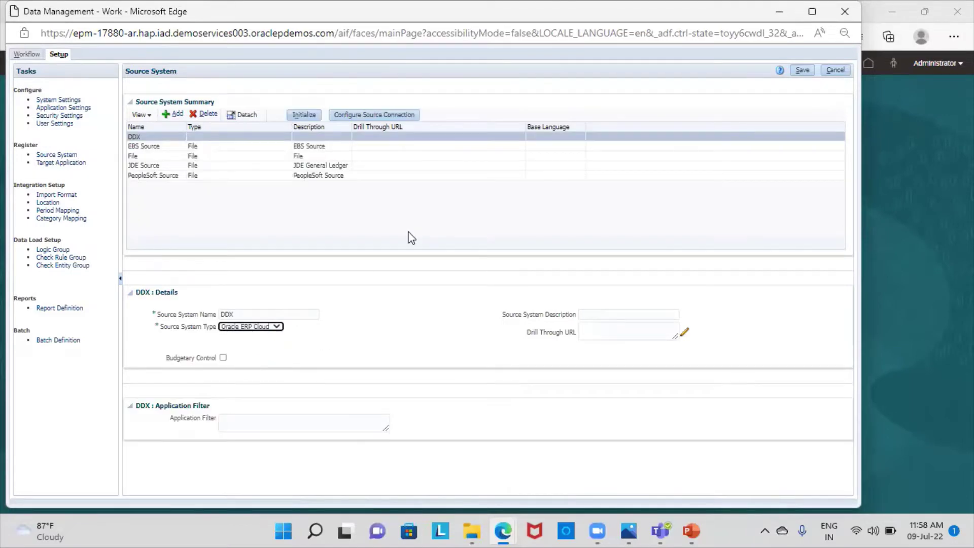
Configure the DDX source connection with the user name, password and web services URL, and initialize the source system.
{"action": "left_click", "coordinate": [368, 115]}
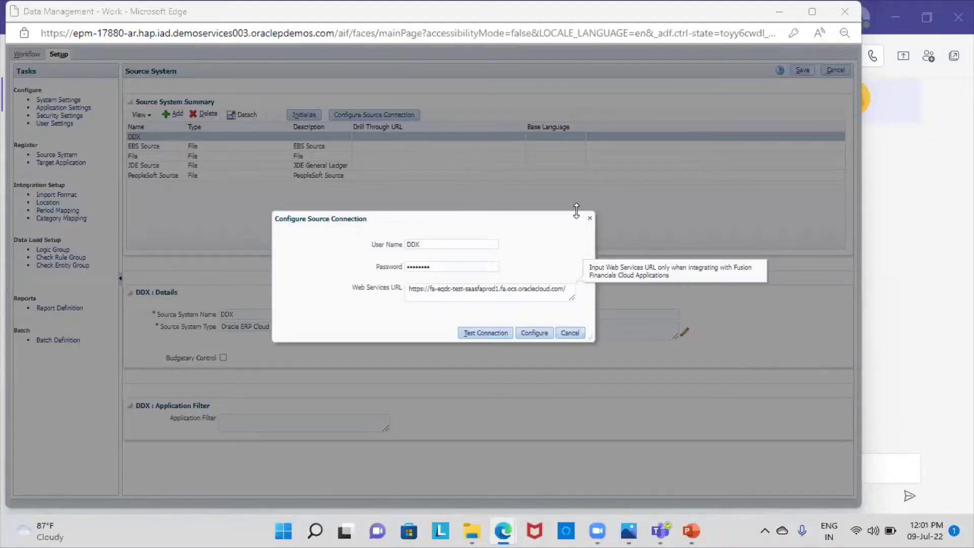
{"action": "left_click", "coordinate": [536, 333]}
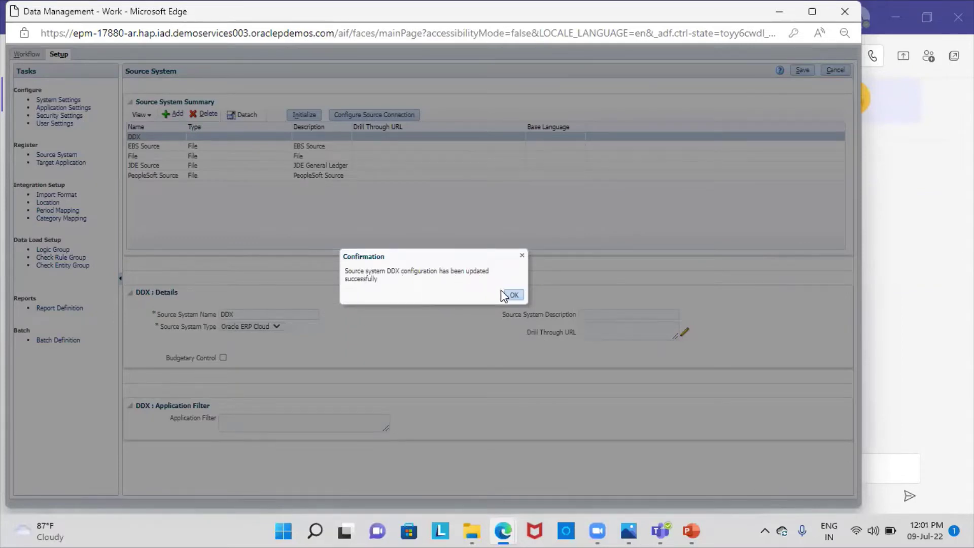
{"action": "left_click", "coordinate": [512, 296]}
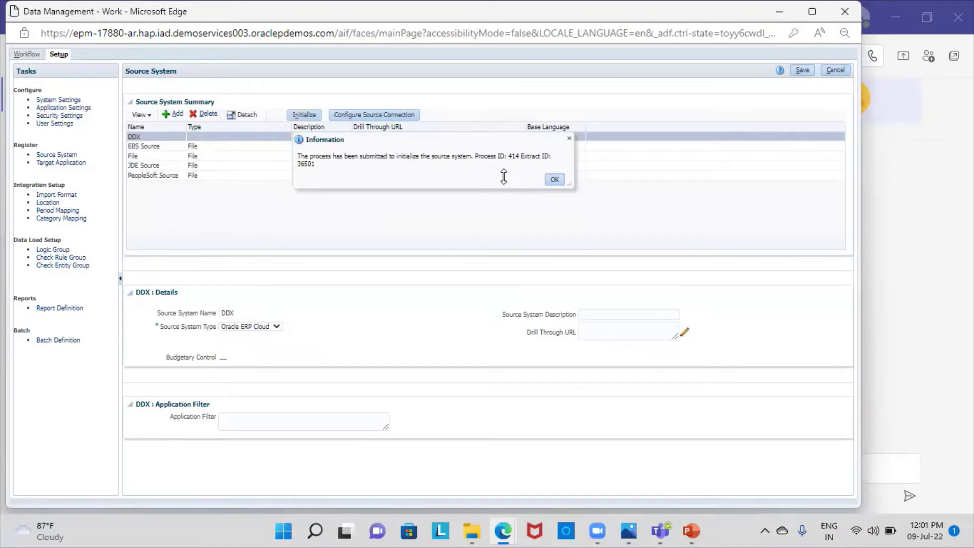
{"action": "left_click", "coordinate": [554, 180]}
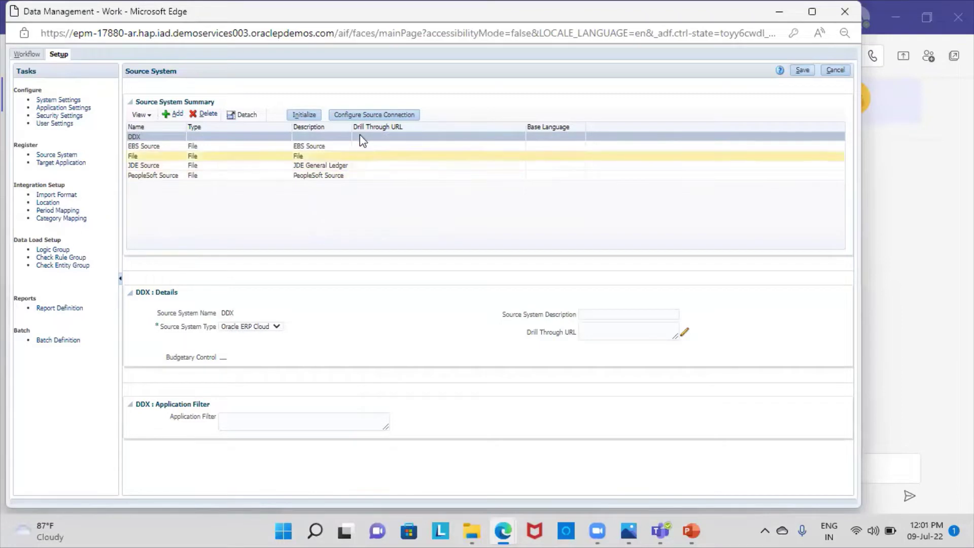
Check the progress of the DDX source system initialization in Process Details, refreshing the status and reviewing its process steps.
{"action": "left_click", "coordinate": [26, 54]}
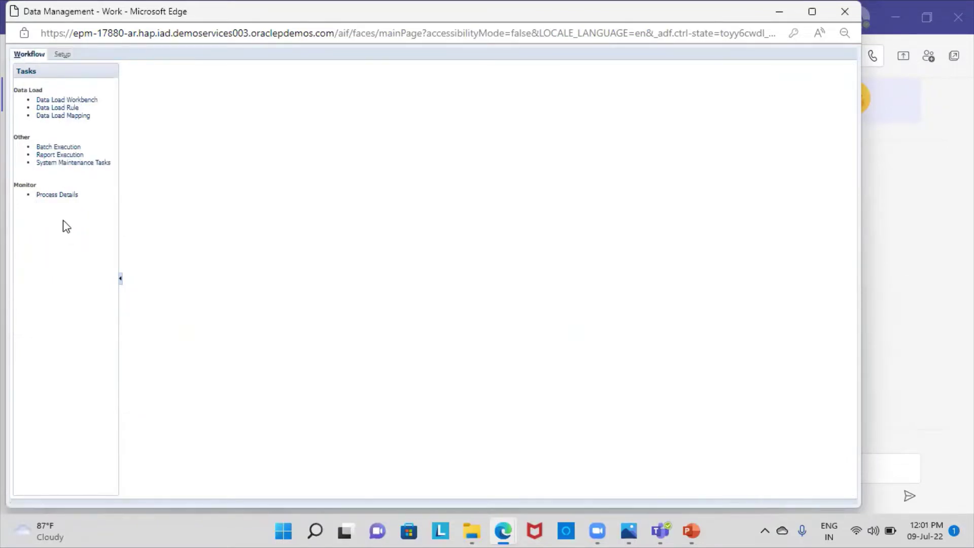
{"action": "left_click", "coordinate": [50, 194]}
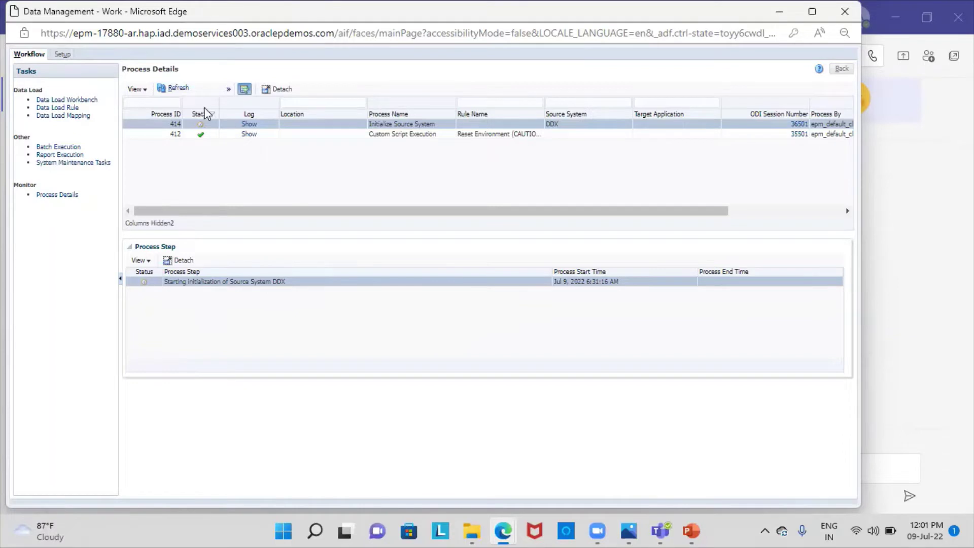
{"action": "left_click", "coordinate": [182, 91]}
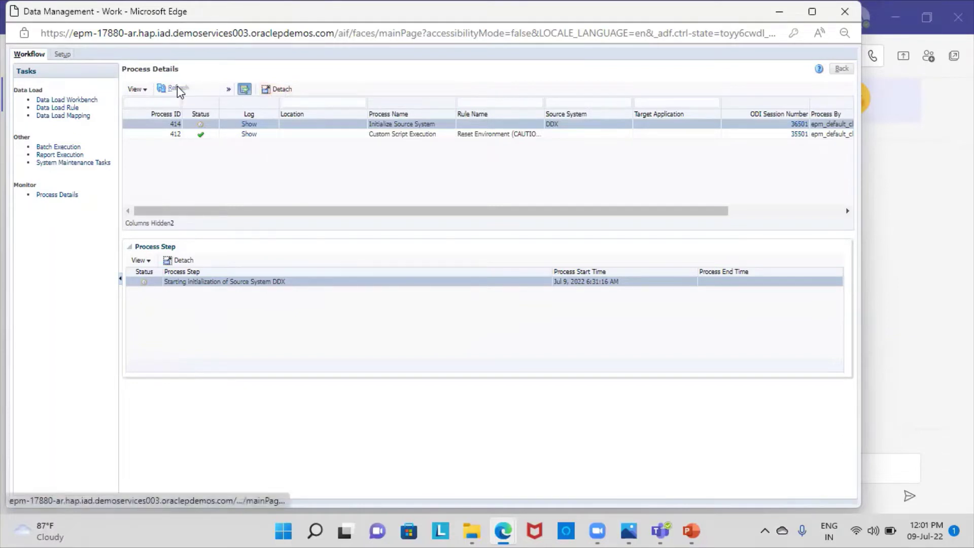
{"action": "left_click", "coordinate": [177, 89]}
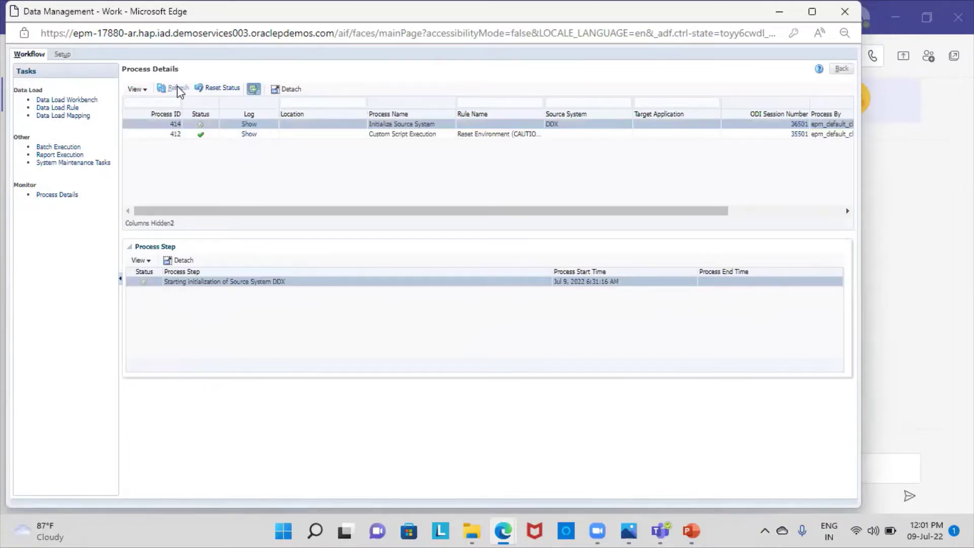
{"action": "left_click", "coordinate": [178, 89]}
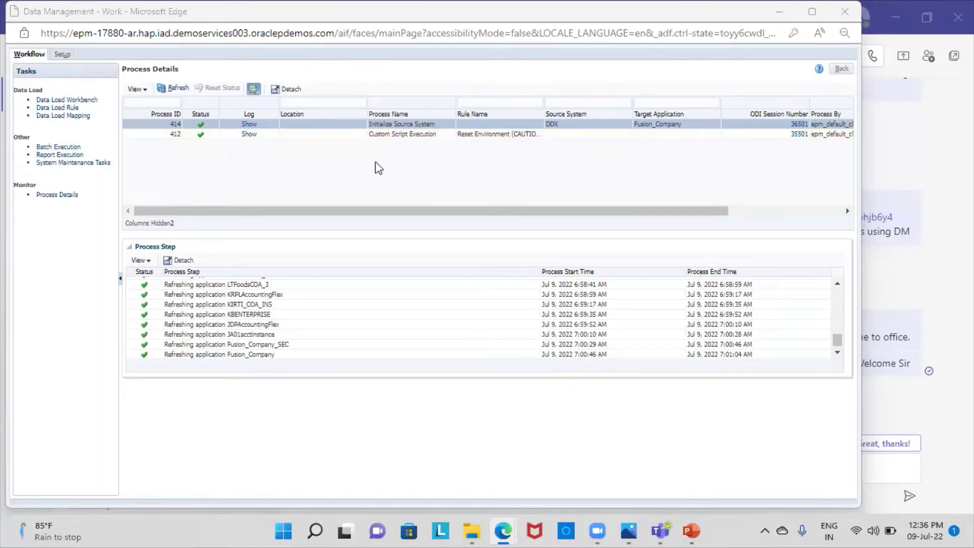
{"action": "scroll", "coordinate": [305, 347], "scroll_direction": "up", "scroll_amount": 4}
{"action": "scroll", "coordinate": [309, 348], "scroll_direction": "up", "scroll_amount": 5}
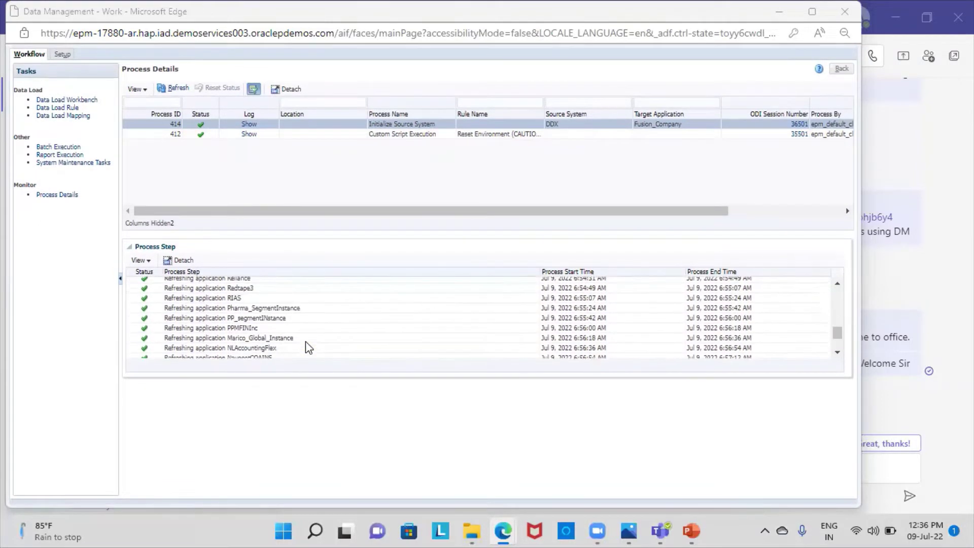
{"action": "scroll", "coordinate": [306, 344], "scroll_direction": "up", "scroll_amount": 5}
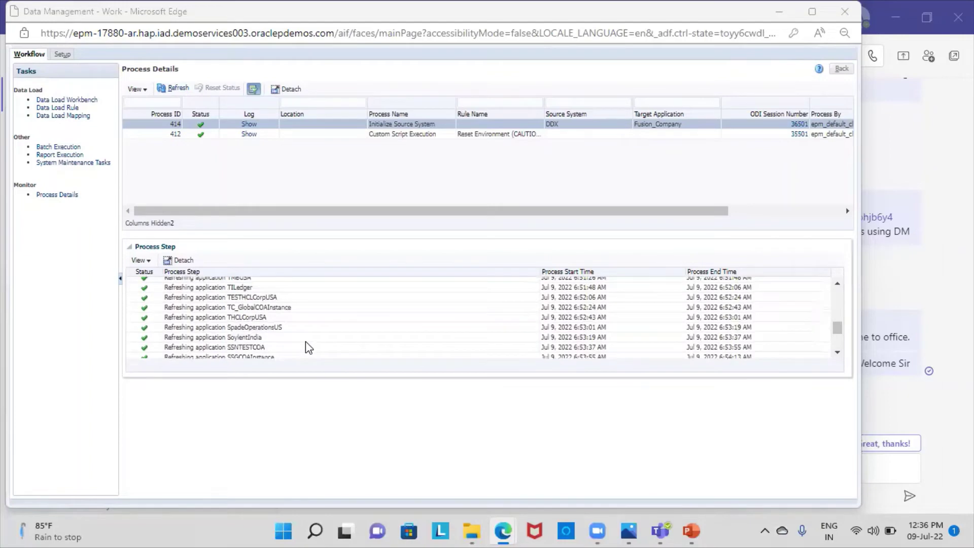
{"action": "scroll", "coordinate": [305, 342], "scroll_direction": "up", "scroll_amount": 2}
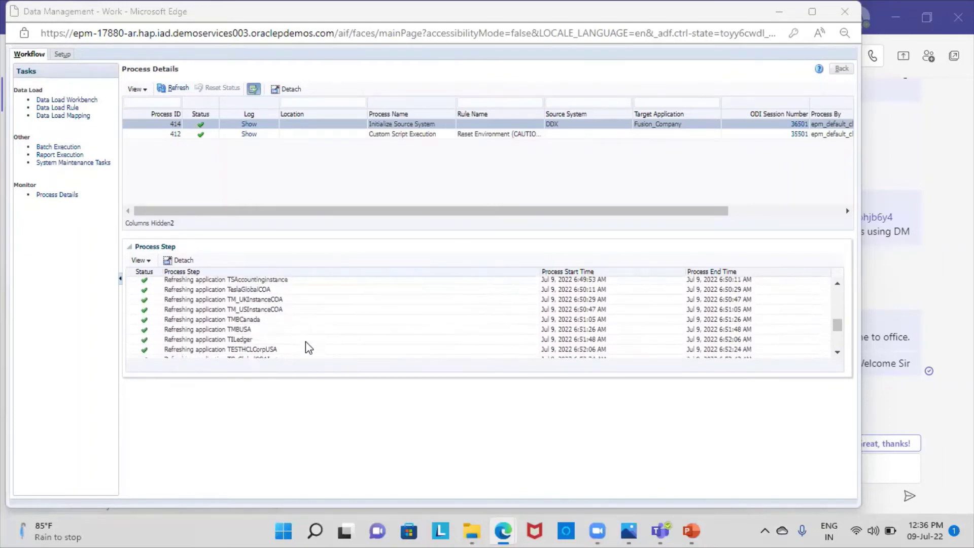
{"action": "scroll", "coordinate": [306, 342], "scroll_direction": "down", "scroll_amount": 3}
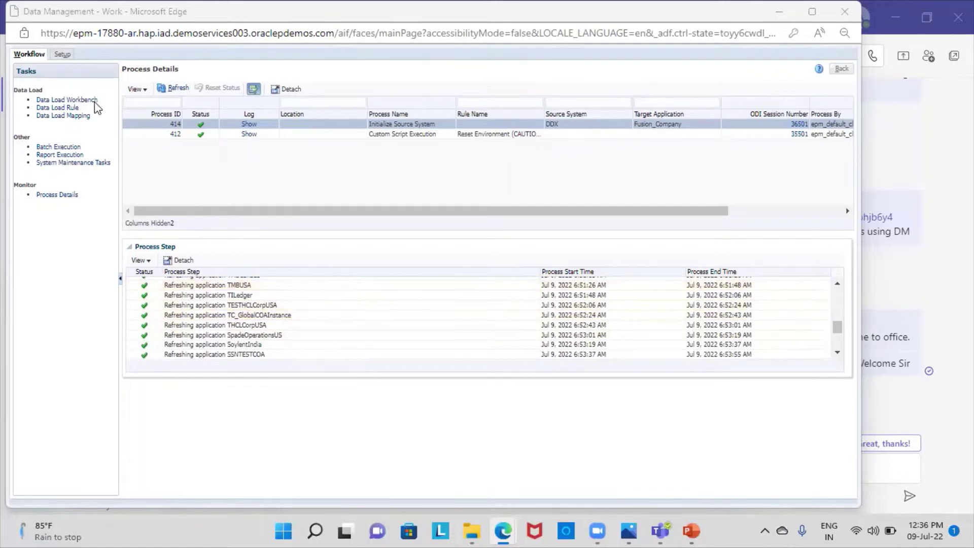
Return to the Source System setup and save the DDX source system.
{"action": "left_click", "coordinate": [64, 54]}
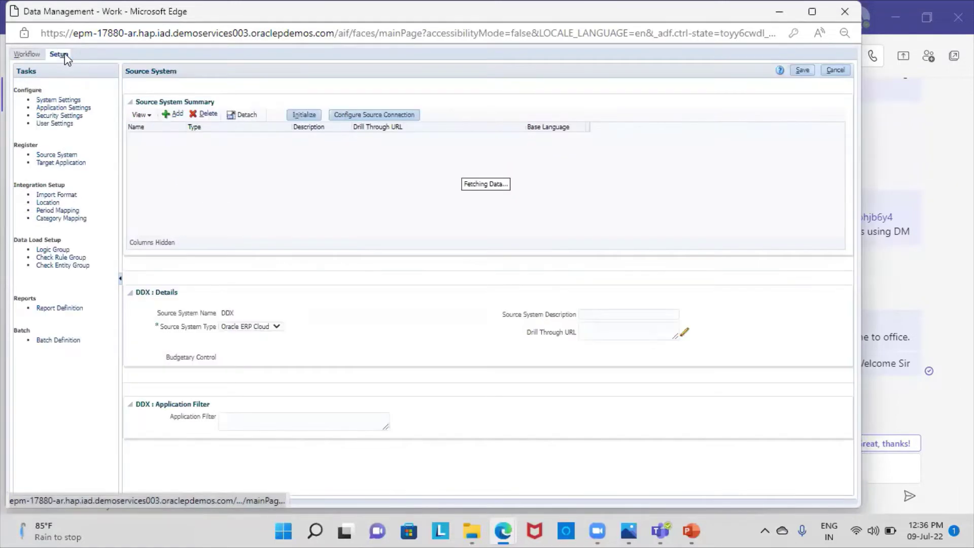
{"action": "left_click", "coordinate": [67, 155]}
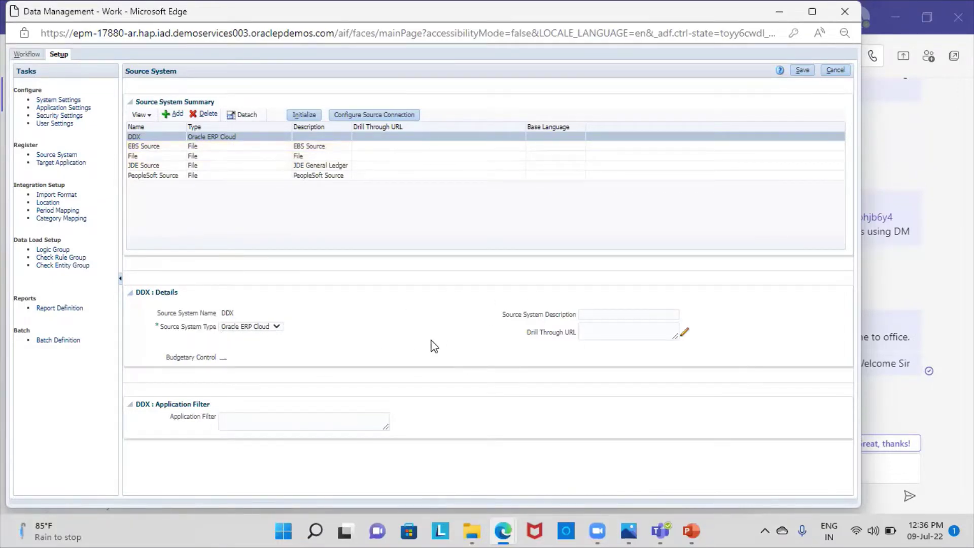
{"action": "left_click", "coordinate": [803, 71]}
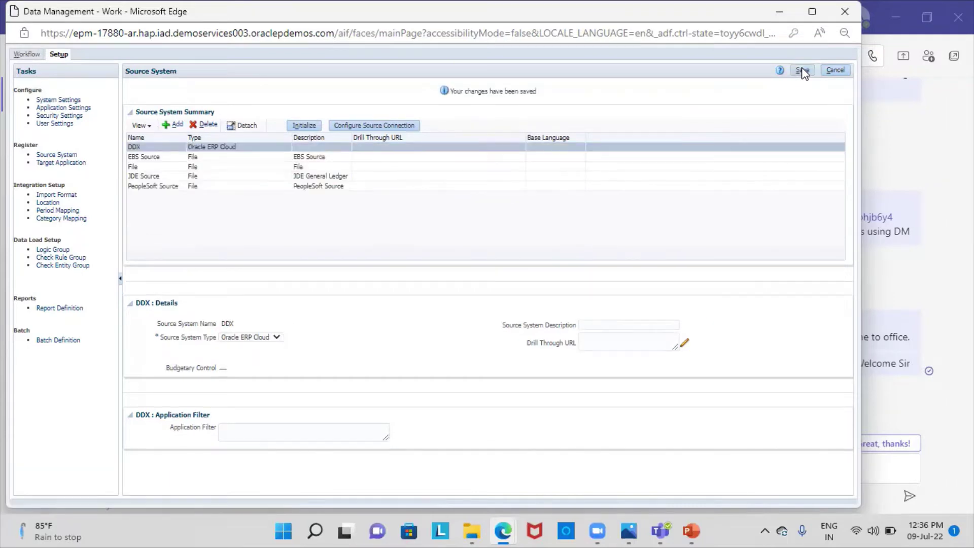
Open the Target Application setup and examine the list of registered Essbase applications.
{"action": "left_click", "coordinate": [73, 163]}
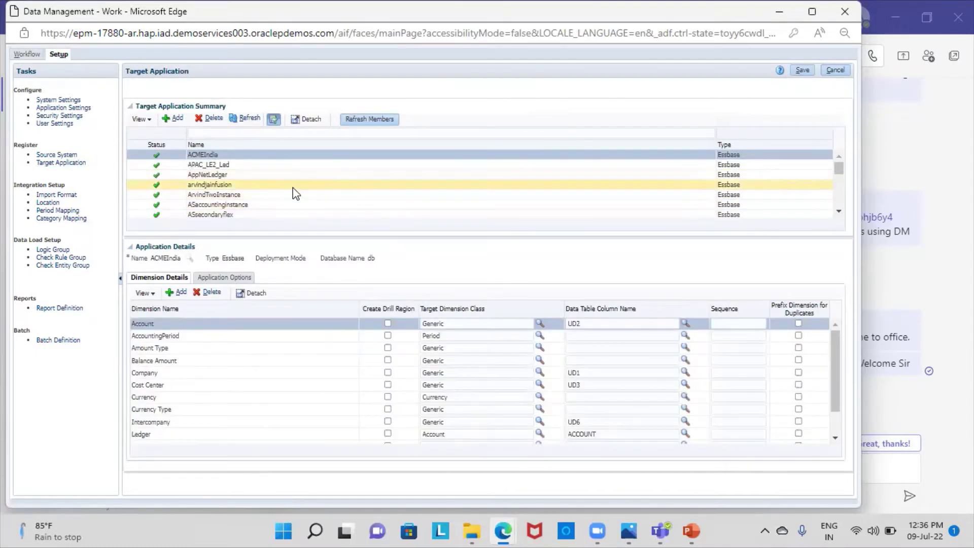
{"action": "scroll", "coordinate": [296, 193], "scroll_direction": "down", "scroll_amount": 10}
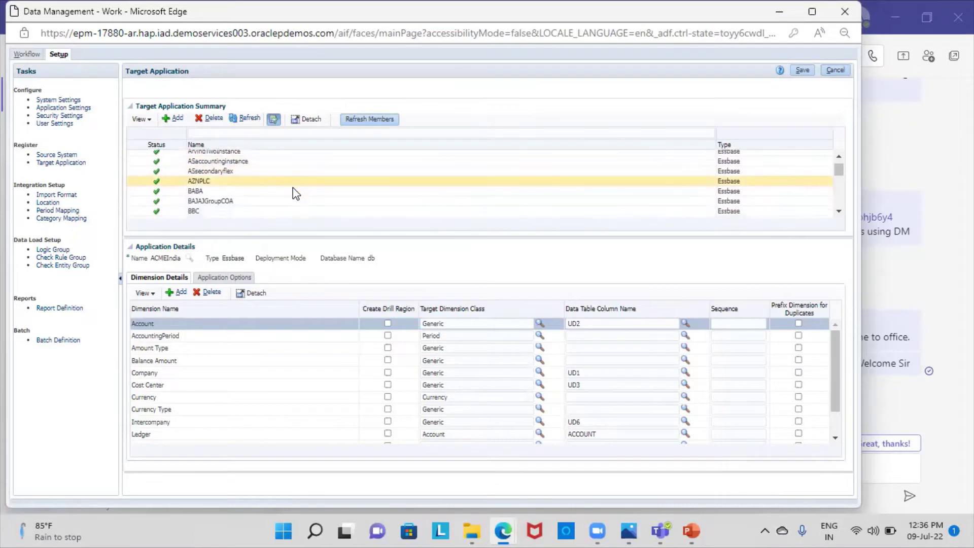
{"action": "scroll", "coordinate": [296, 193], "scroll_direction": "down", "scroll_amount": 3}
{"action": "left_click", "coordinate": [293, 185]}
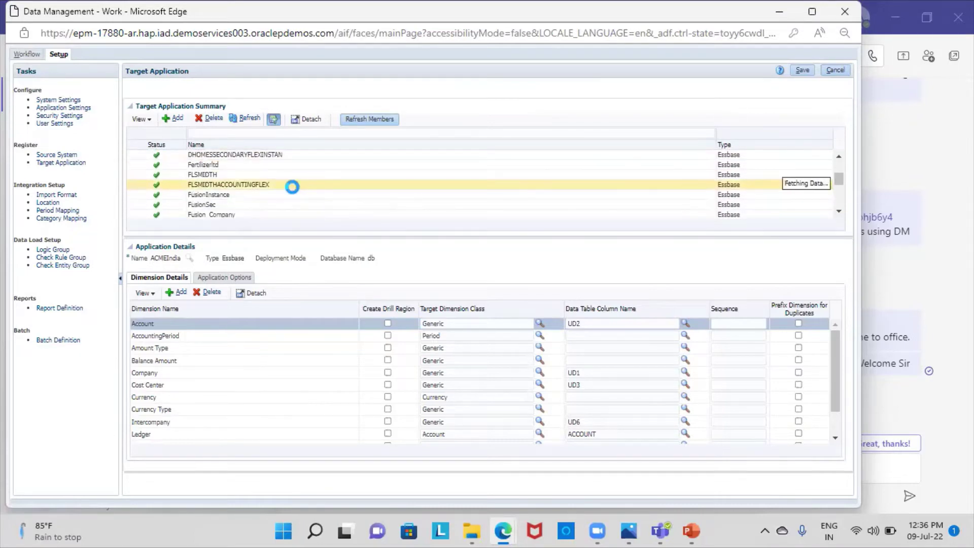
{"action": "scroll", "coordinate": [292, 187], "scroll_direction": "down", "scroll_amount": 10}
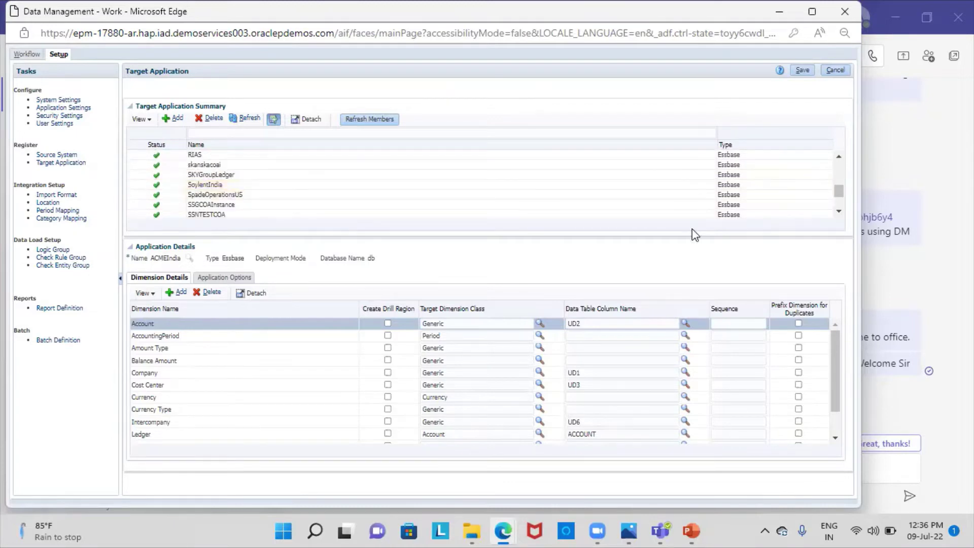
{"action": "left_click", "coordinate": [833, 215]}
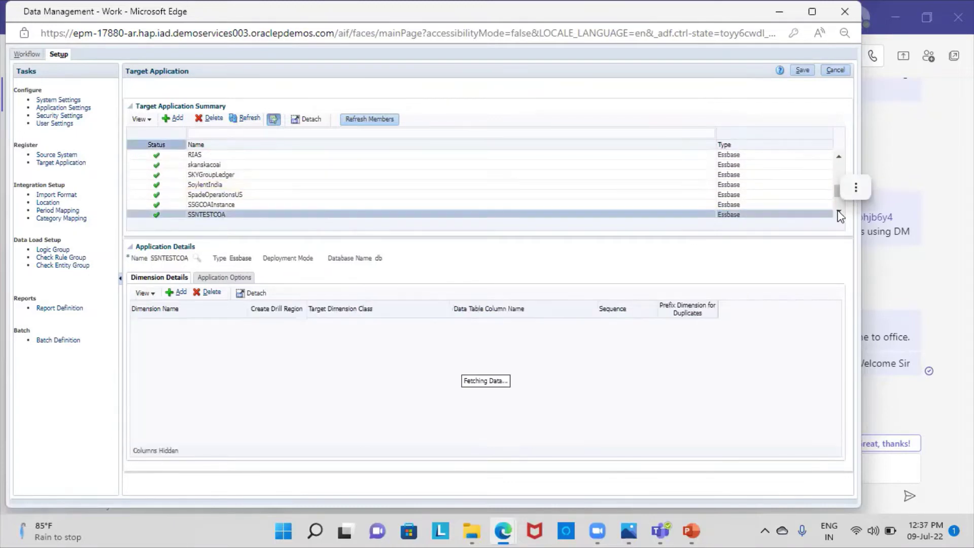
{"action": "left_click", "coordinate": [838, 213]}
{"action": "left_click", "coordinate": [838, 213]}
{"action": "left_click", "coordinate": [839, 212]}
{"action": "left_click", "coordinate": [839, 212]}
{"action": "left_click", "coordinate": [839, 213]}
{"action": "left_click", "coordinate": [839, 213]}
{"action": "left_click", "coordinate": [839, 212]}
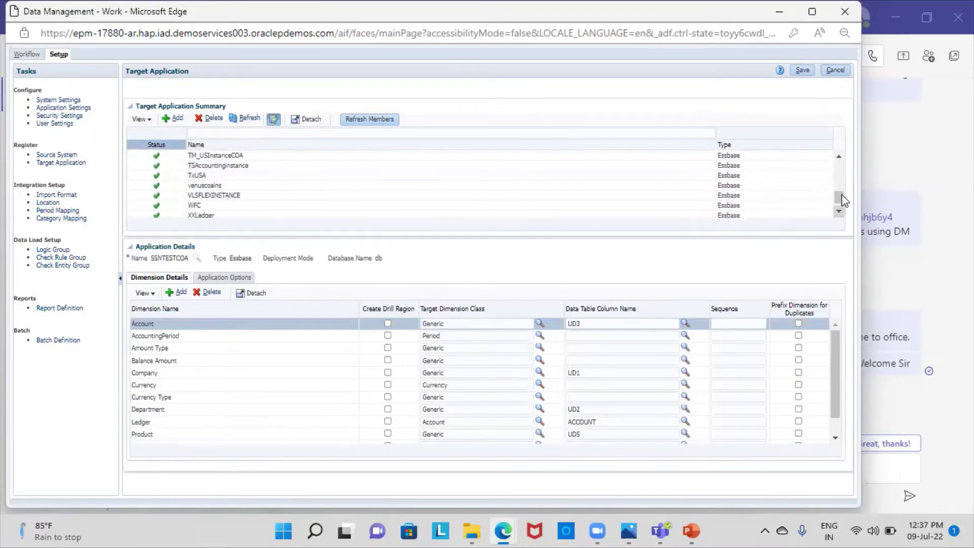
{"action": "left_click_drag", "start_coordinate": [839, 201], "coordinate": [840, 135]}
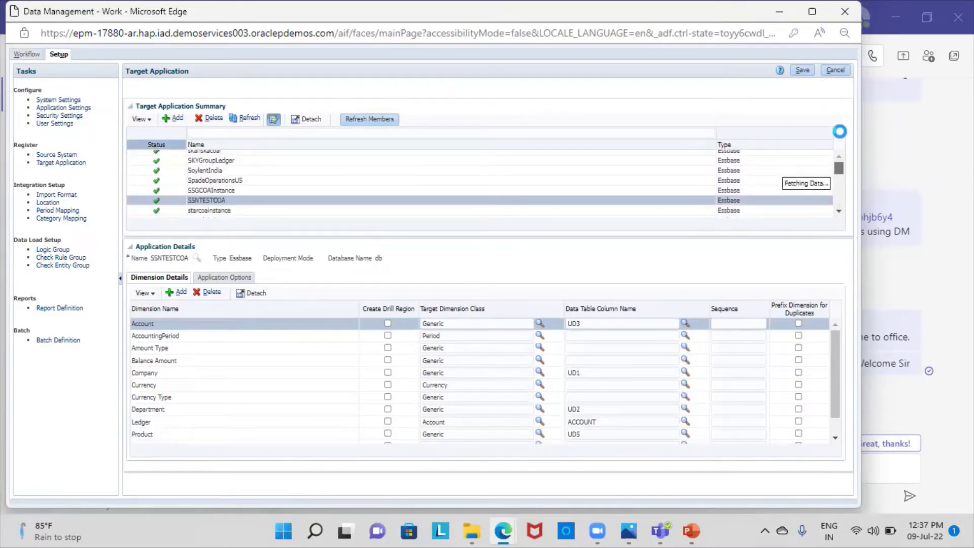
{"action": "left_click", "coordinate": [838, 211]}
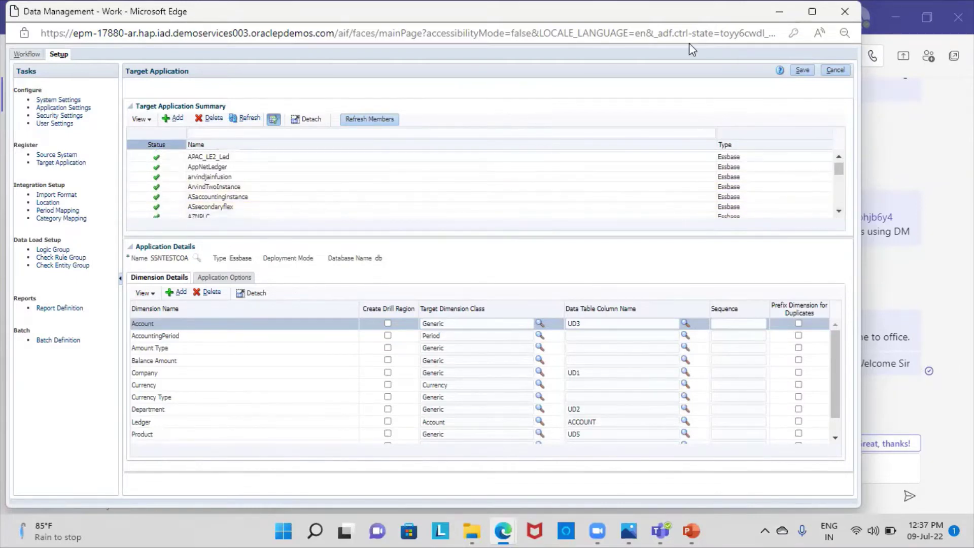
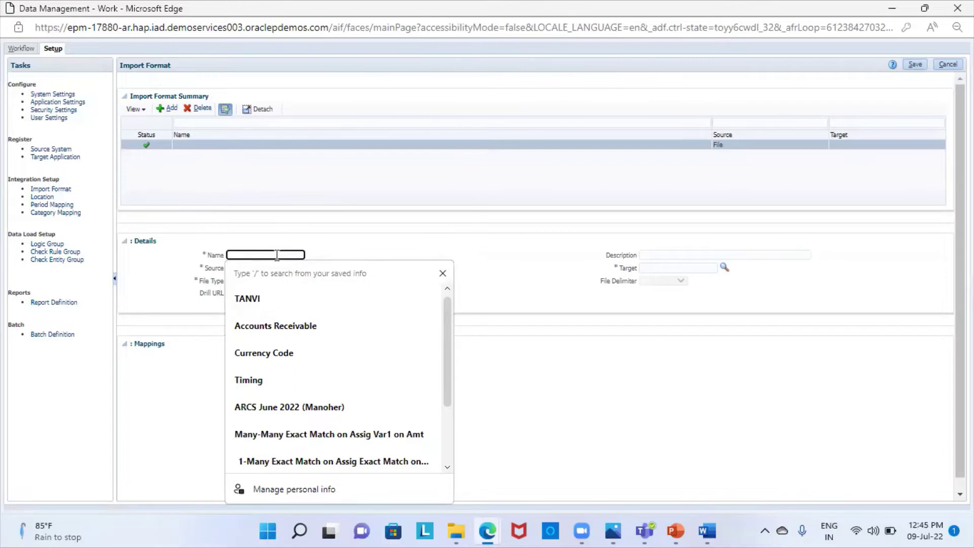
Name the new import format Imf_f4.
{"action": "type", "text": "I"}
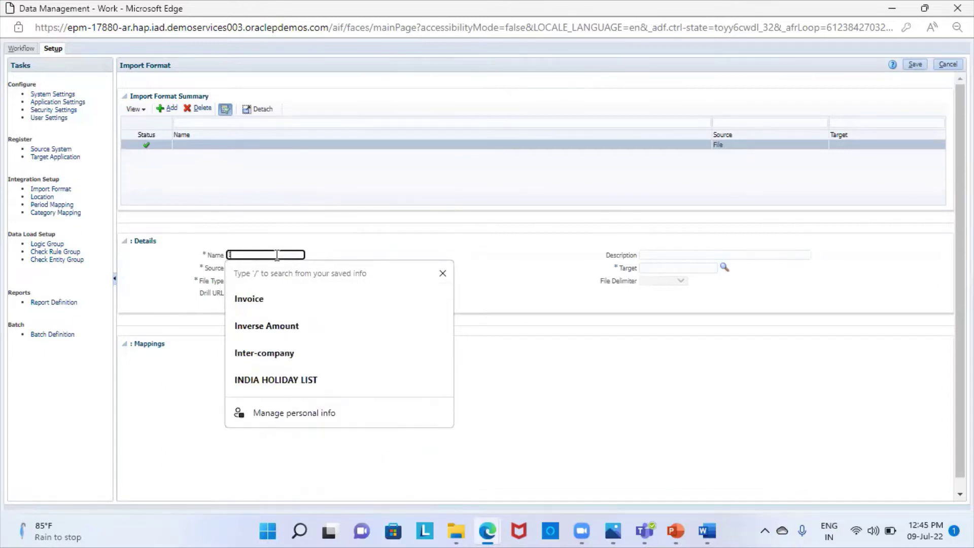
{"action": "type", "text": "mt"}
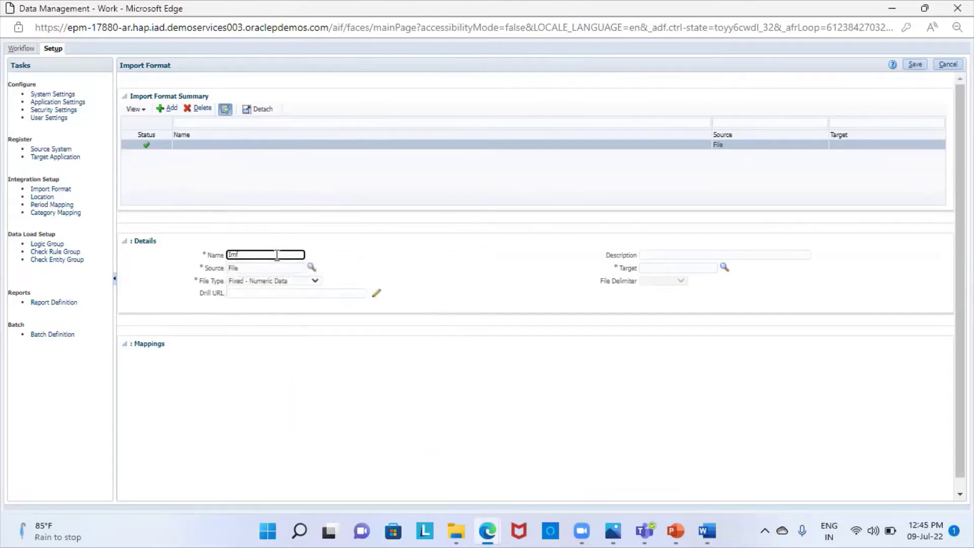
{"action": "key", "text": "ctrl+a"}
{"action": "key", "text": "End"}
{"action": "type", "text": "_f3"}
{"action": "type", "text": "4"}
Search the available sources and assign DDX as the source of the import format.
{"action": "left_click", "coordinate": [312, 267]}
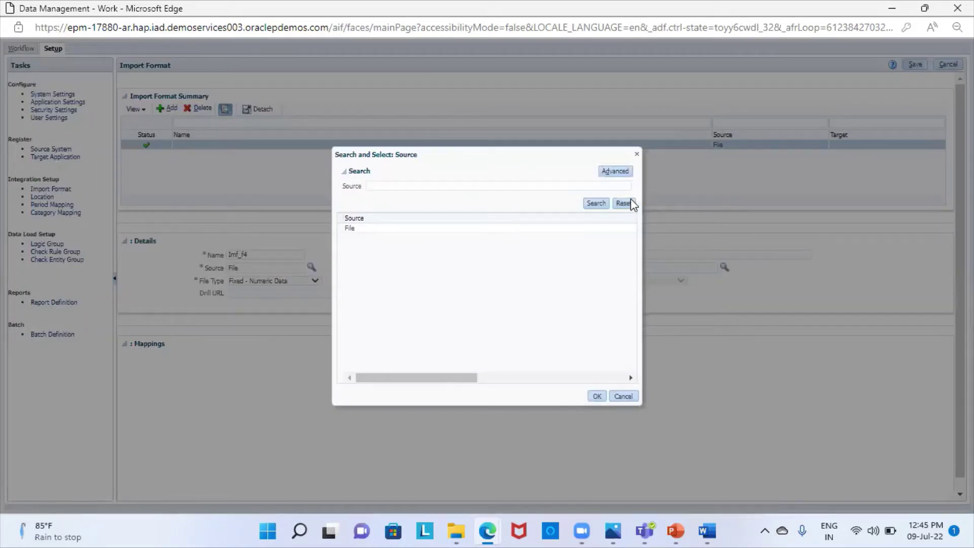
{"action": "left_click", "coordinate": [596, 203]}
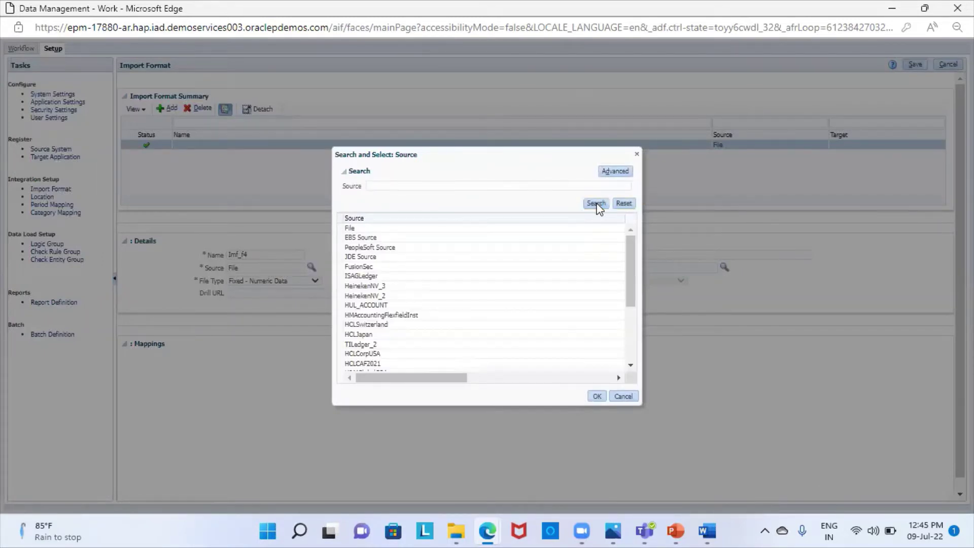
{"action": "scroll", "coordinate": [511, 269], "scroll_direction": "down", "scroll_amount": 2}
{"action": "scroll", "coordinate": [511, 268], "scroll_direction": "down", "scroll_amount": 5}
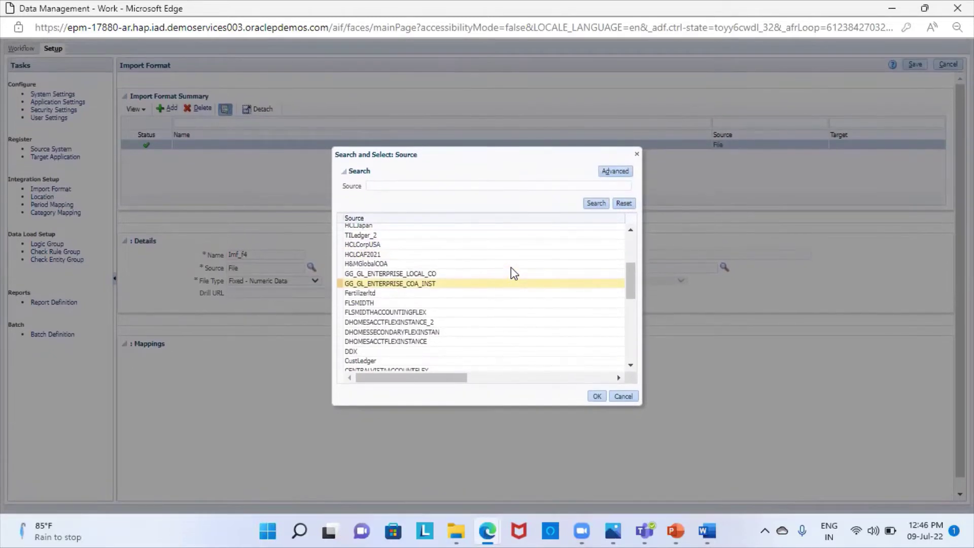
{"action": "left_click", "coordinate": [410, 356]}
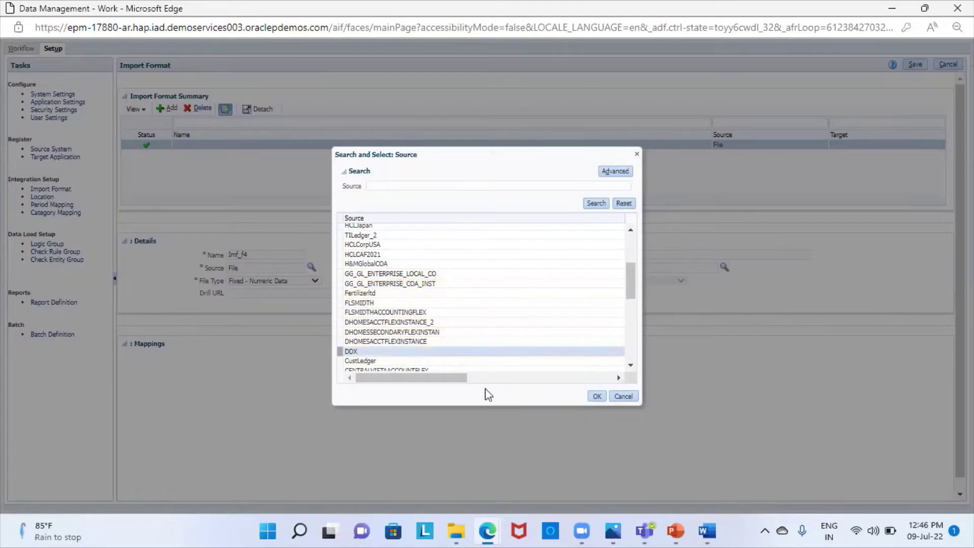
{"action": "left_click", "coordinate": [596, 397]}
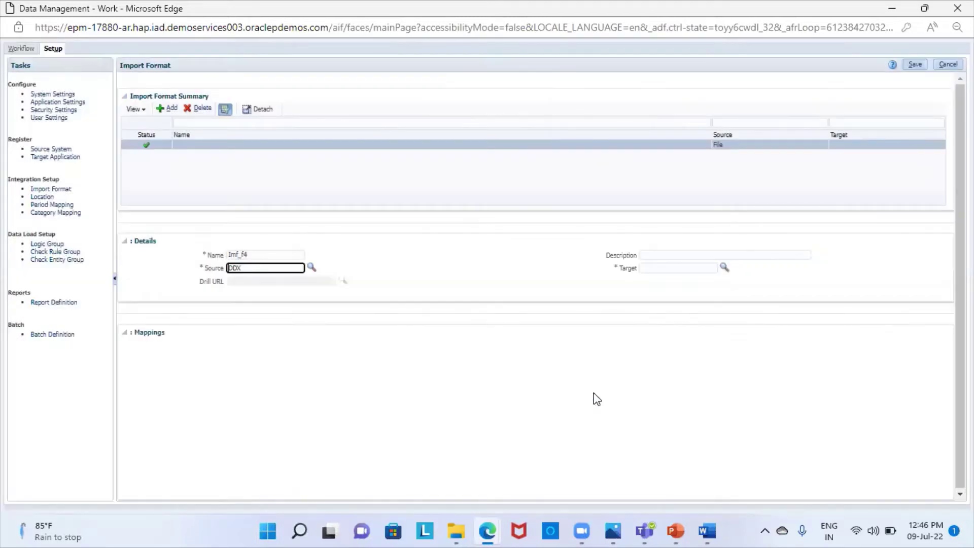
Assign Account Reconciliation Manager as the target of the import format and save it.
{"action": "left_click", "coordinate": [725, 267]}
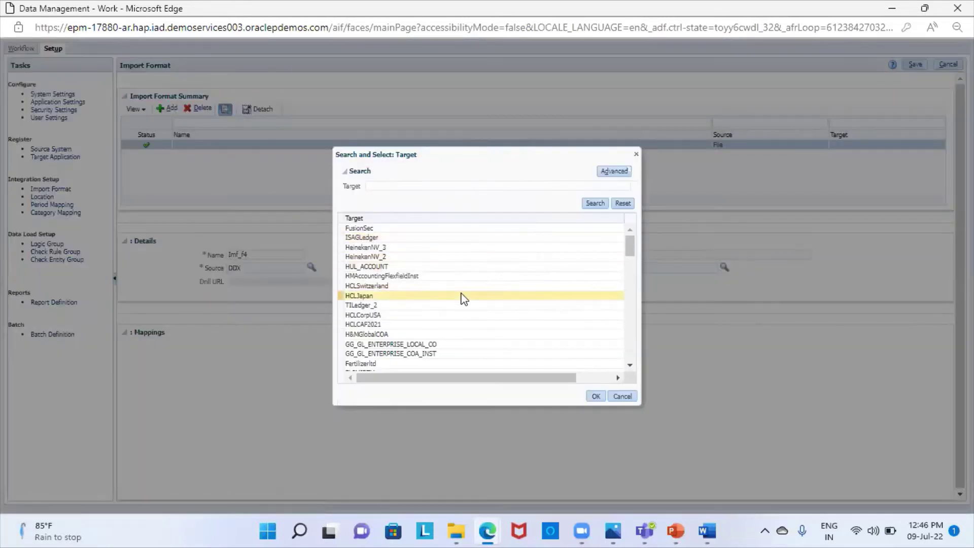
{"action": "left_click", "coordinate": [597, 204]}
{"action": "scroll", "coordinate": [538, 305], "scroll_direction": "down", "scroll_amount": 3}
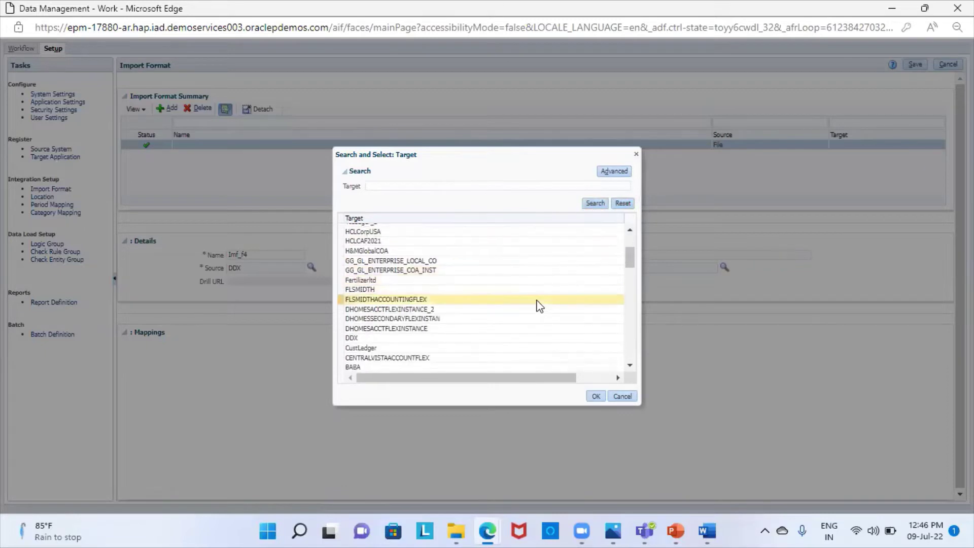
{"action": "scroll", "coordinate": [539, 305], "scroll_direction": "down", "scroll_amount": 2}
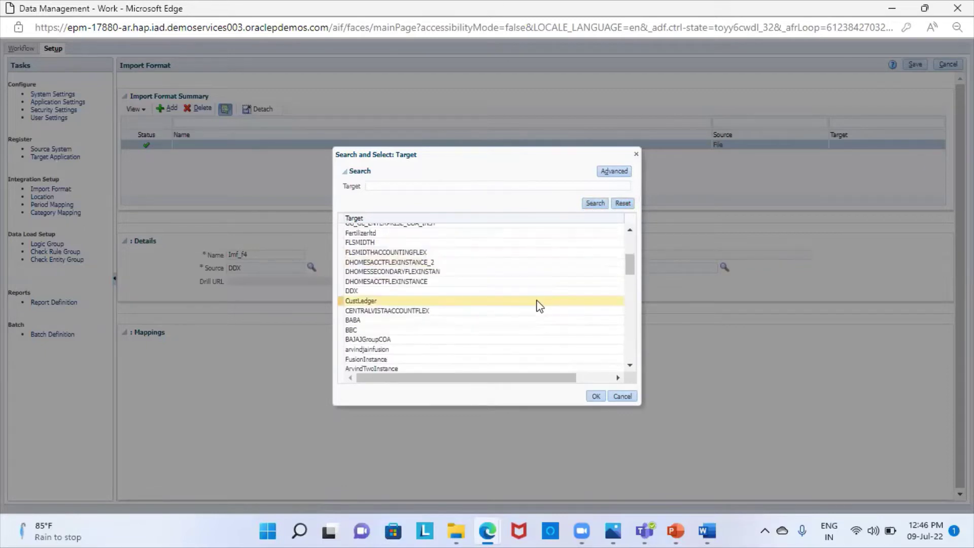
{"action": "scroll", "coordinate": [539, 306], "scroll_direction": "down", "scroll_amount": 4}
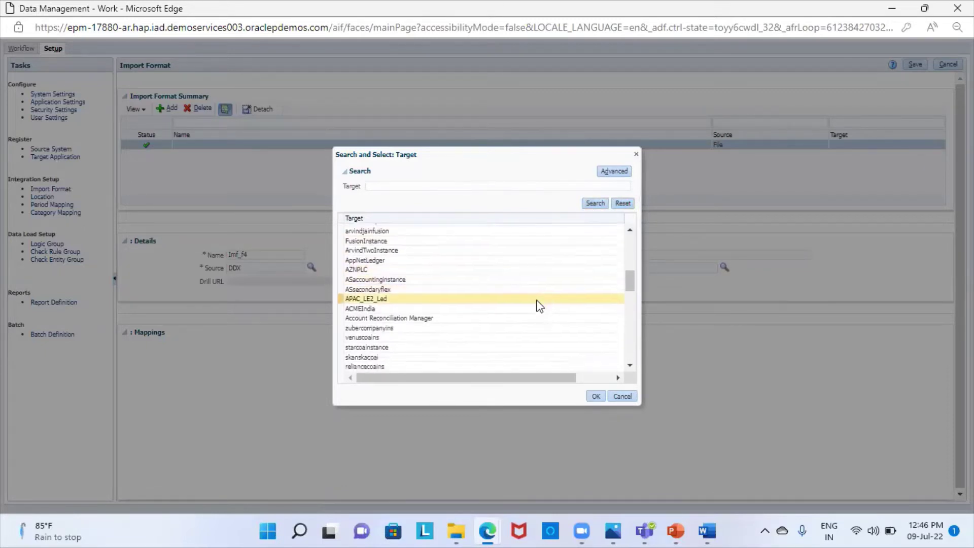
{"action": "left_click", "coordinate": [507, 313]}
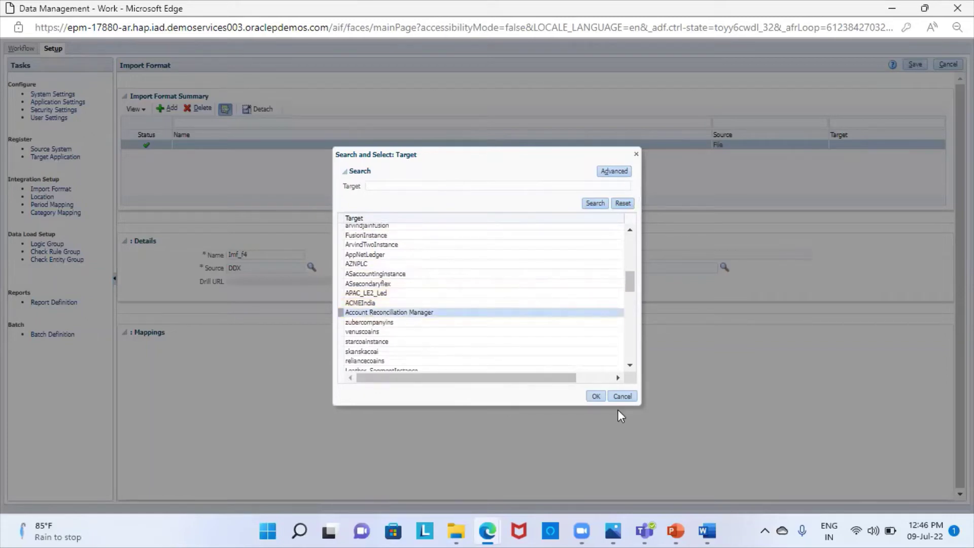
{"action": "left_click", "coordinate": [592, 395]}
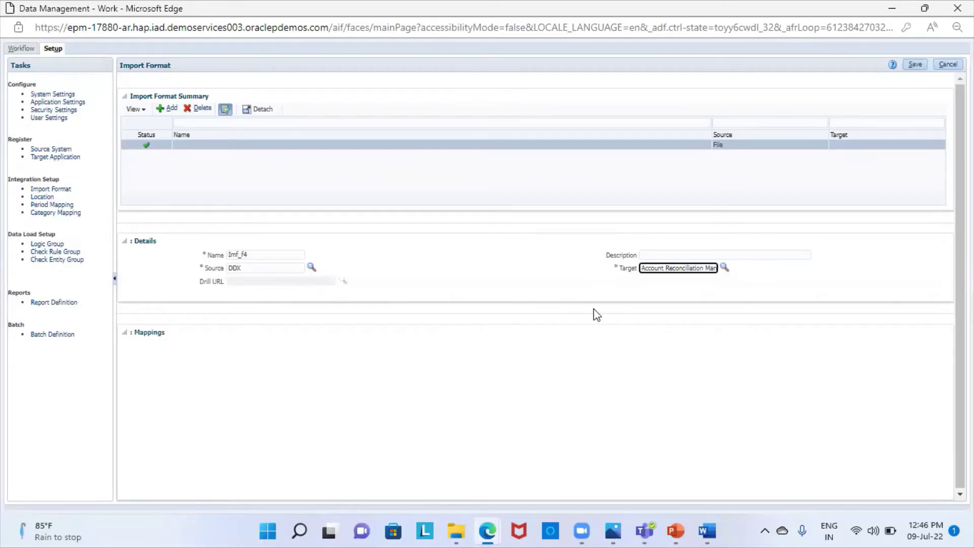
{"action": "left_click", "coordinate": [911, 66]}
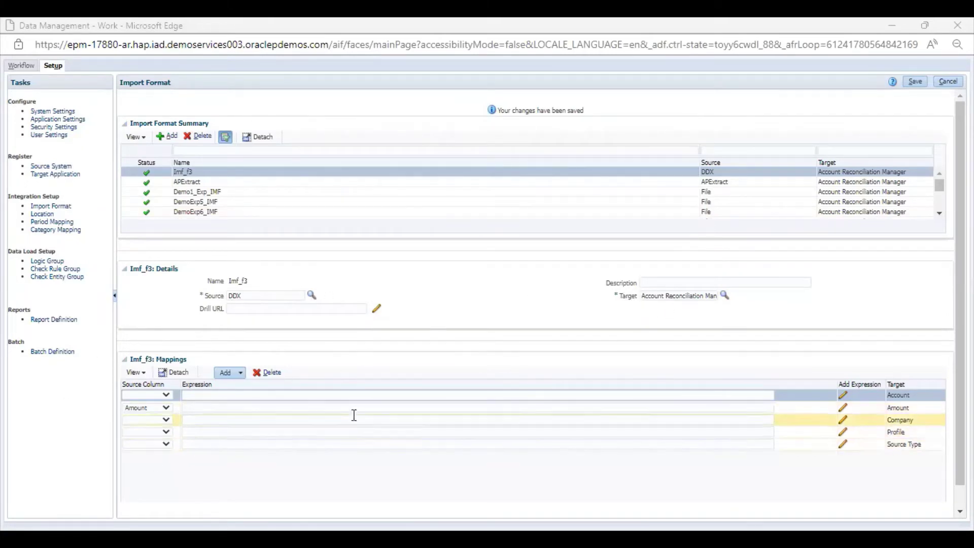
Map source columns Account, Company and Future1 to the Account, Company and Profile targets of Imf_f3, and save the mappings.
{"action": "left_click", "coordinate": [163, 399]}
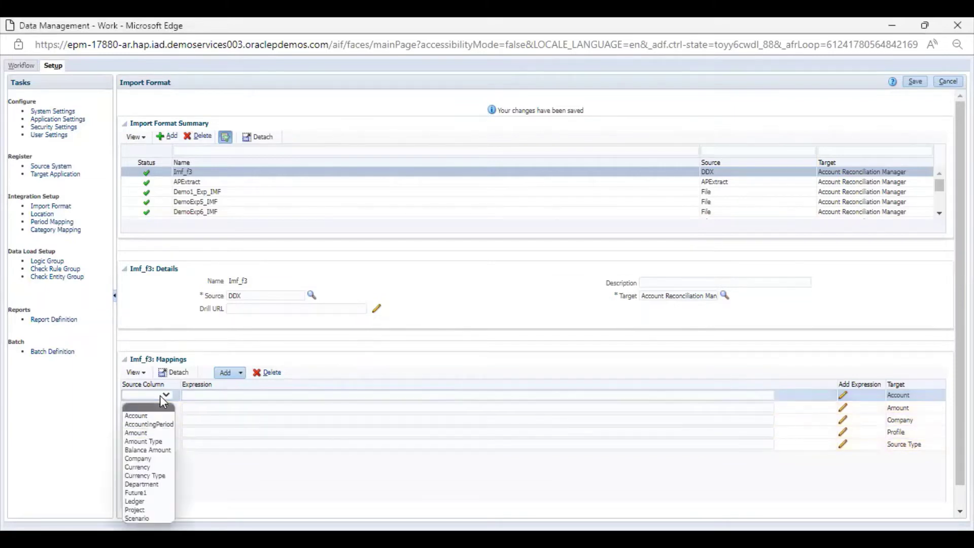
{"action": "left_click", "coordinate": [136, 416]}
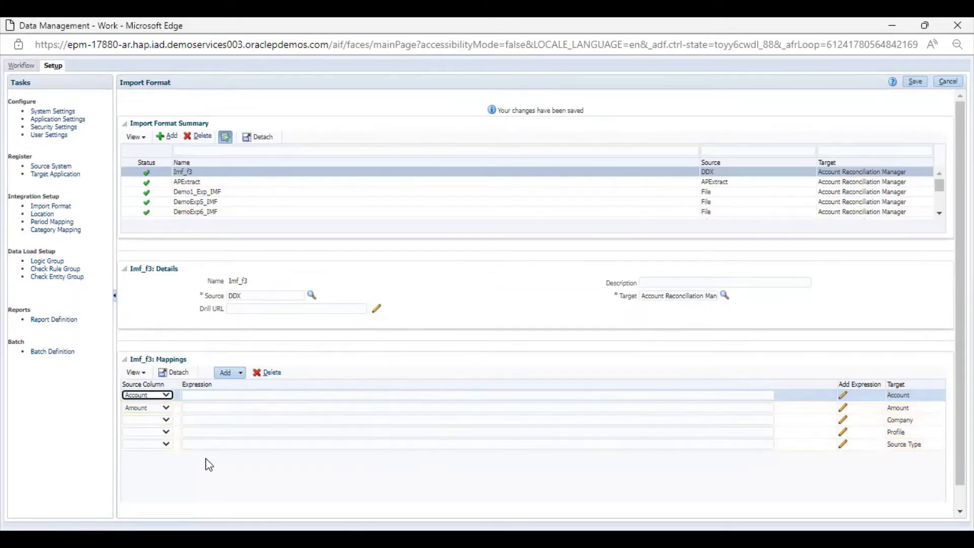
{"action": "left_click", "coordinate": [157, 422]}
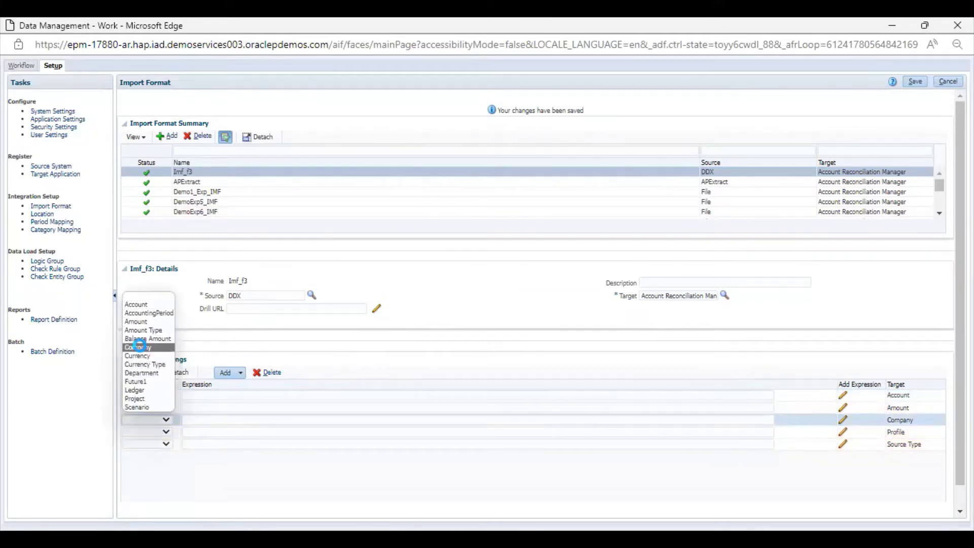
{"action": "left_click", "coordinate": [145, 348]}
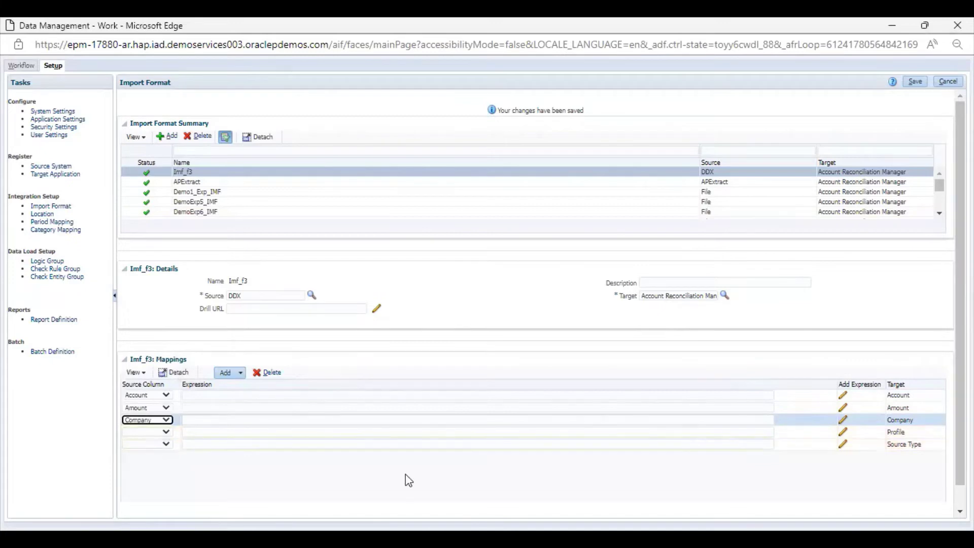
{"action": "left_click", "coordinate": [163, 430]}
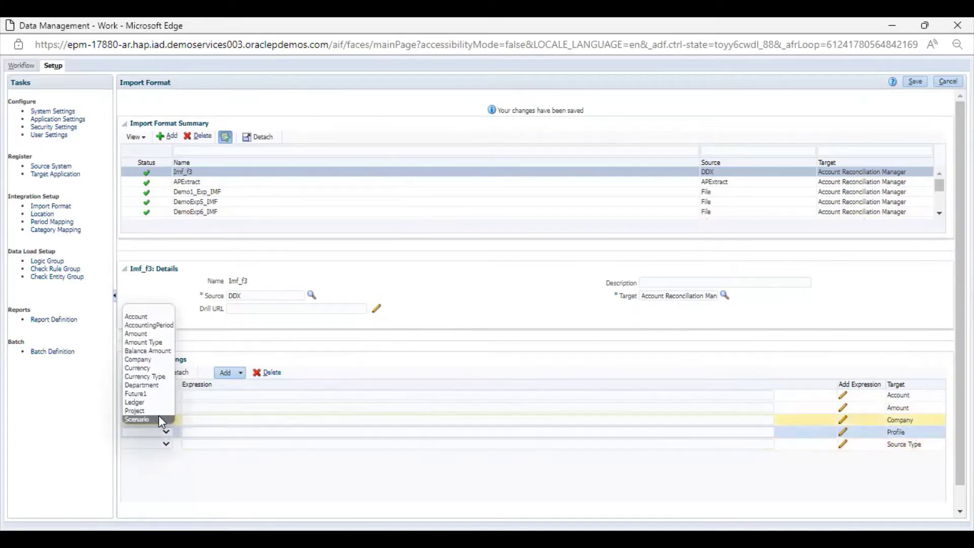
{"action": "left_click", "coordinate": [142, 394]}
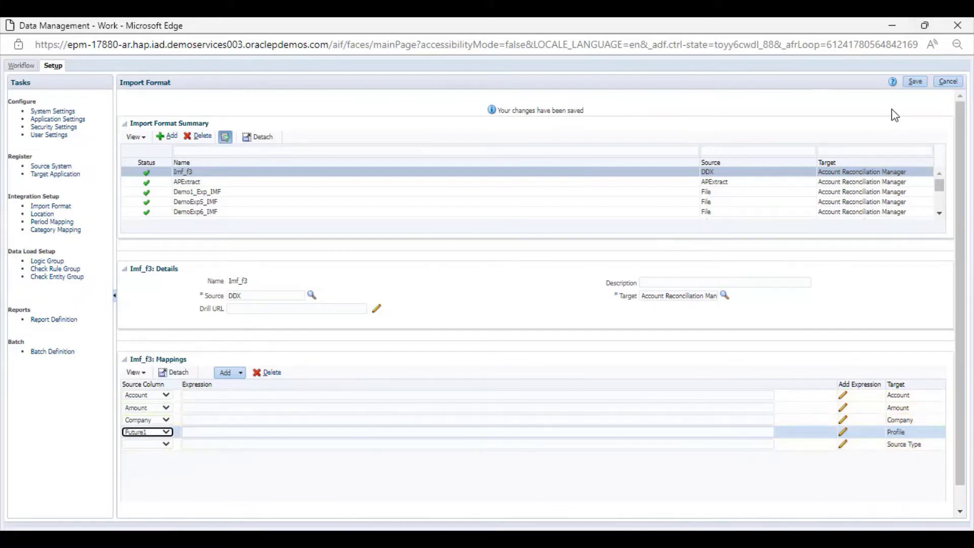
{"action": "left_click", "coordinate": [916, 82]}
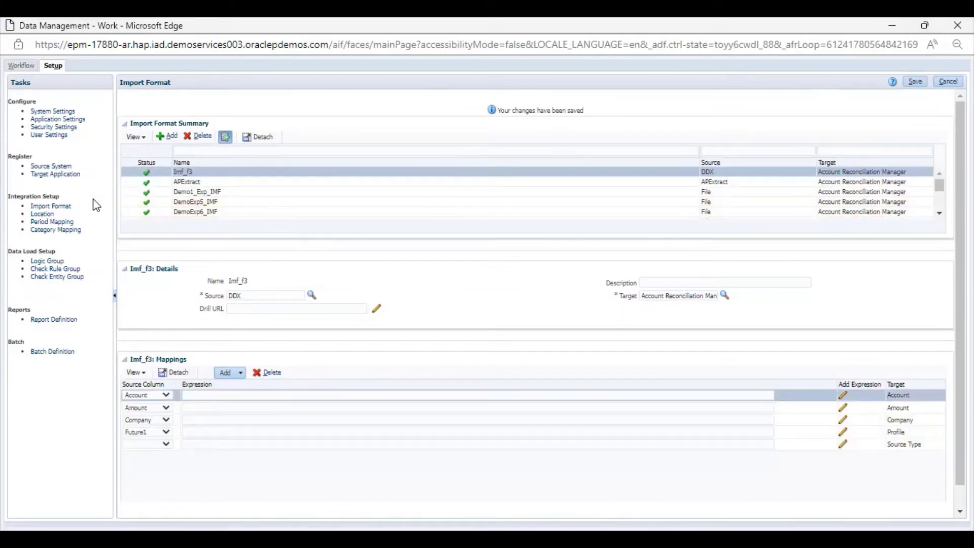
Add a new location named Loc_f3 in the Location setup.
{"action": "left_click", "coordinate": [43, 213]}
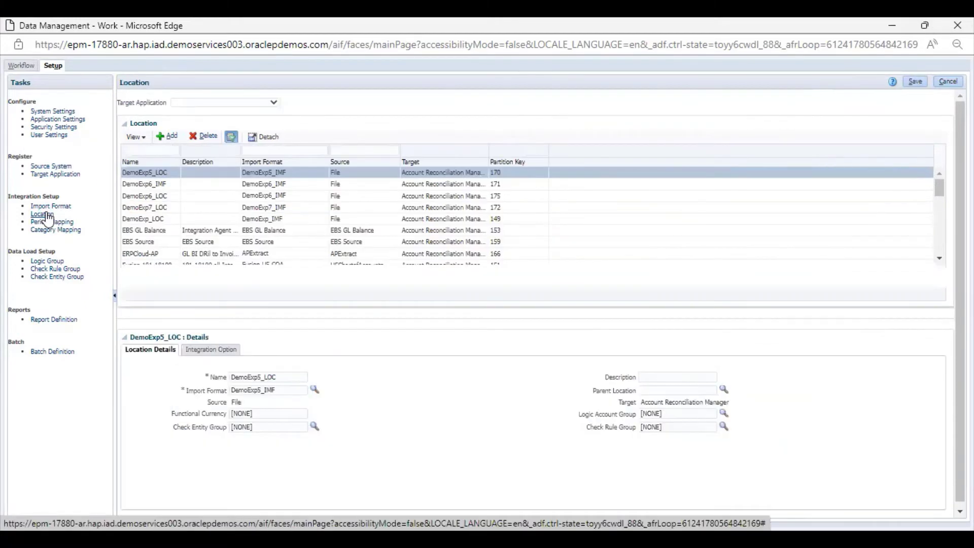
{"action": "left_click", "coordinate": [174, 138]}
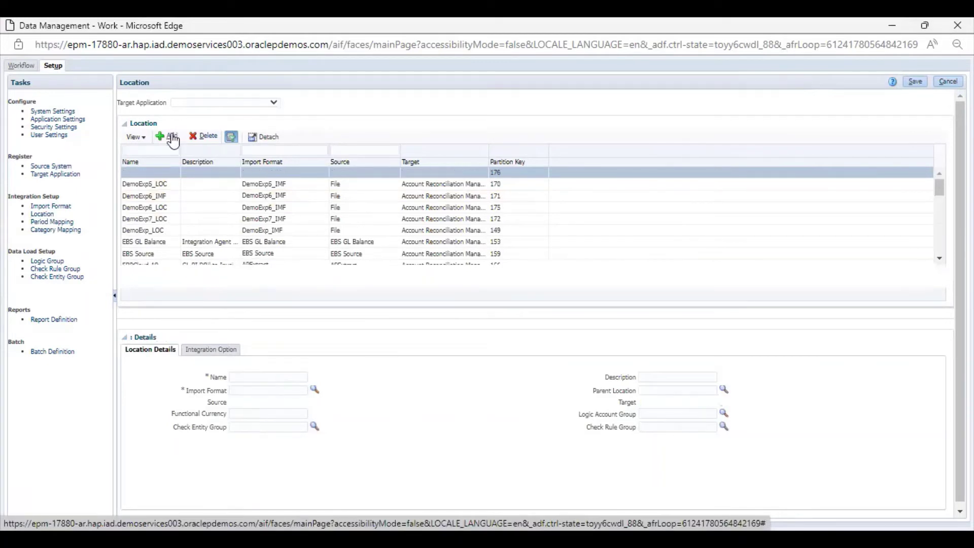
{"action": "left_click", "coordinate": [264, 378]}
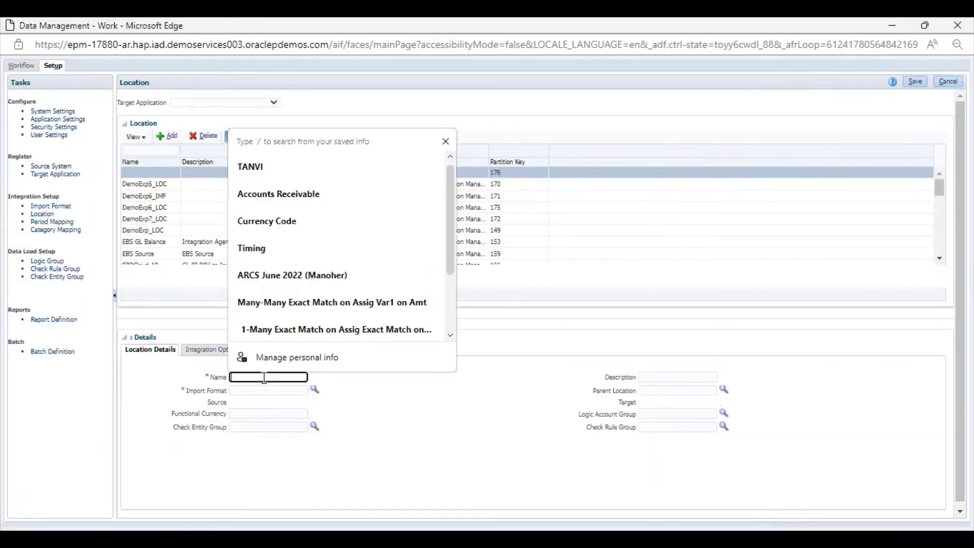
{"action": "type", "text": "Loc"}
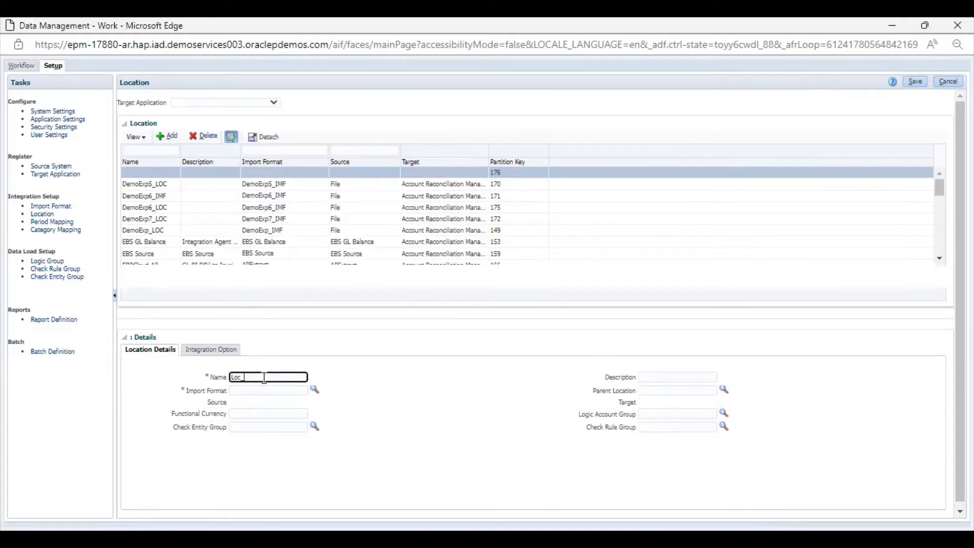
{"action": "type", "text": "_f3"}
Assign import format Imf_f3 to the new location and save it.
{"action": "left_click", "coordinate": [313, 390]}
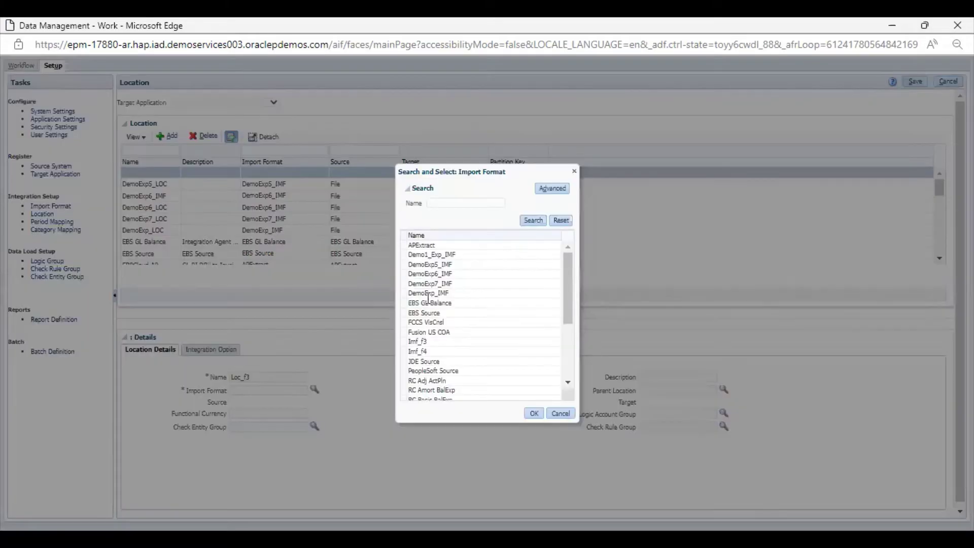
{"action": "left_click", "coordinate": [457, 342]}
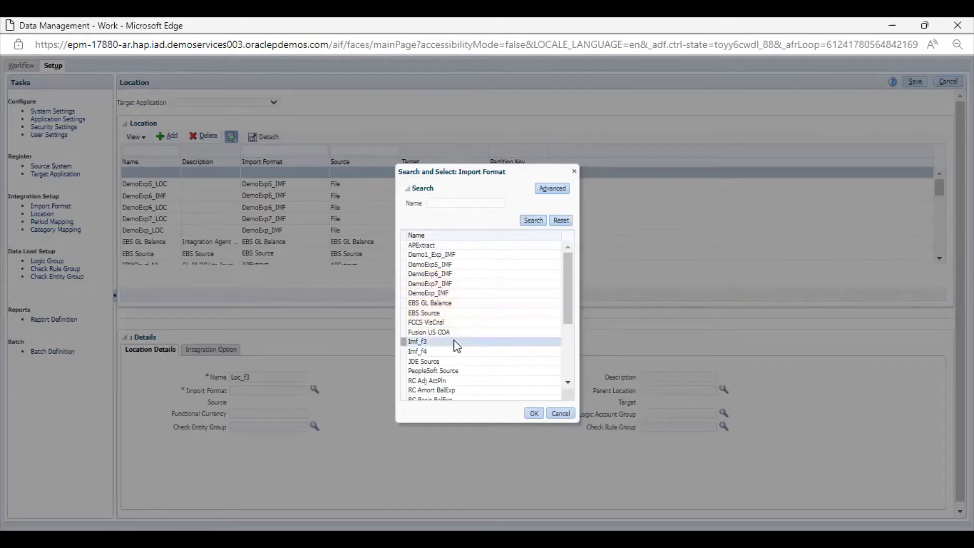
{"action": "left_click", "coordinate": [535, 414]}
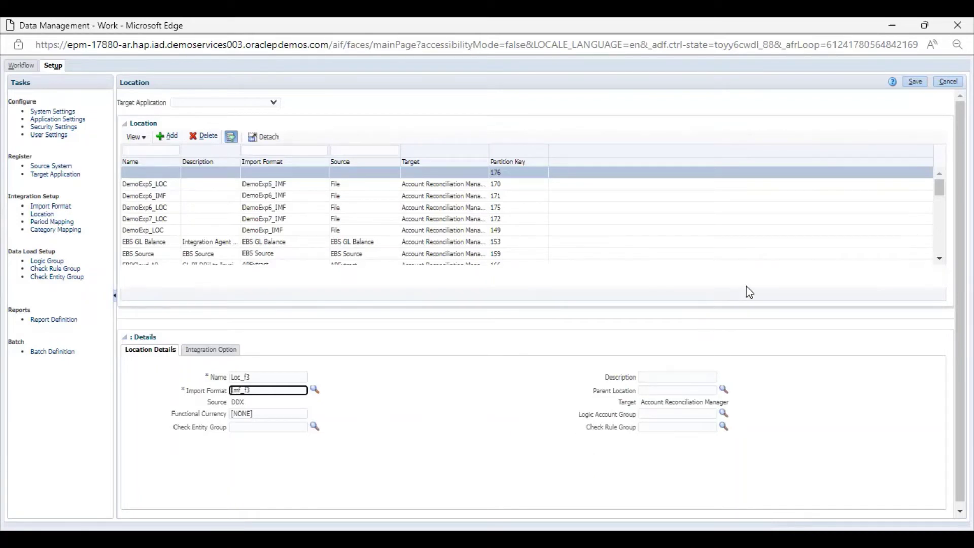
{"action": "left_click", "coordinate": [916, 84]}
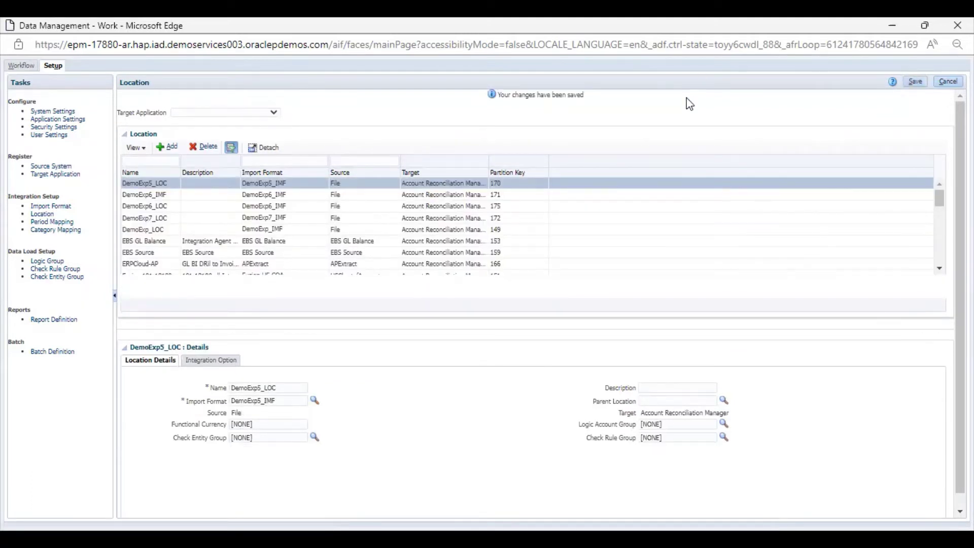
Examine the global period mappings and the application period mappings for ACMEIndia in the Period Mapping setup.
{"action": "left_click", "coordinate": [61, 222]}
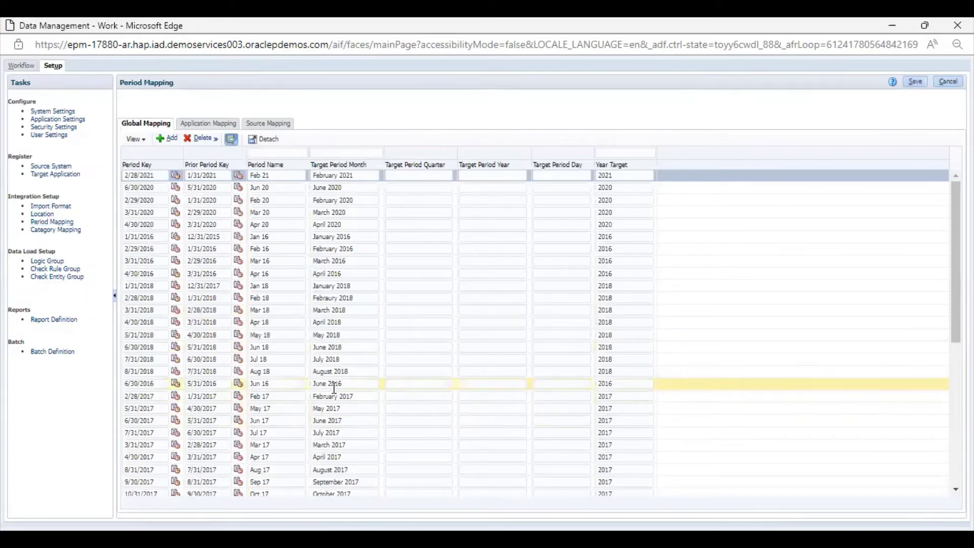
{"action": "scroll", "coordinate": [449, 389], "scroll_direction": "down", "scroll_amount": 5}
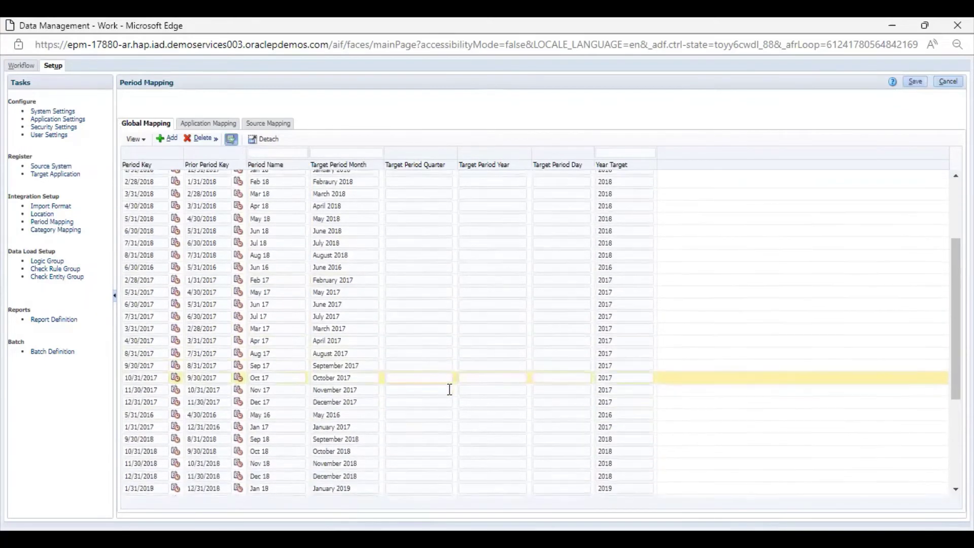
{"action": "scroll", "coordinate": [449, 389], "scroll_direction": "down", "scroll_amount": 4}
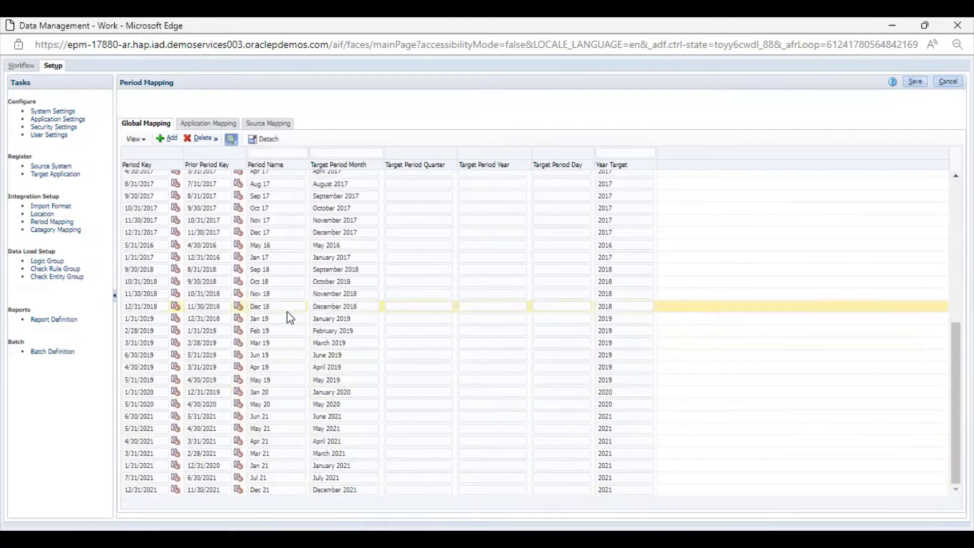
{"action": "left_click", "coordinate": [199, 125]}
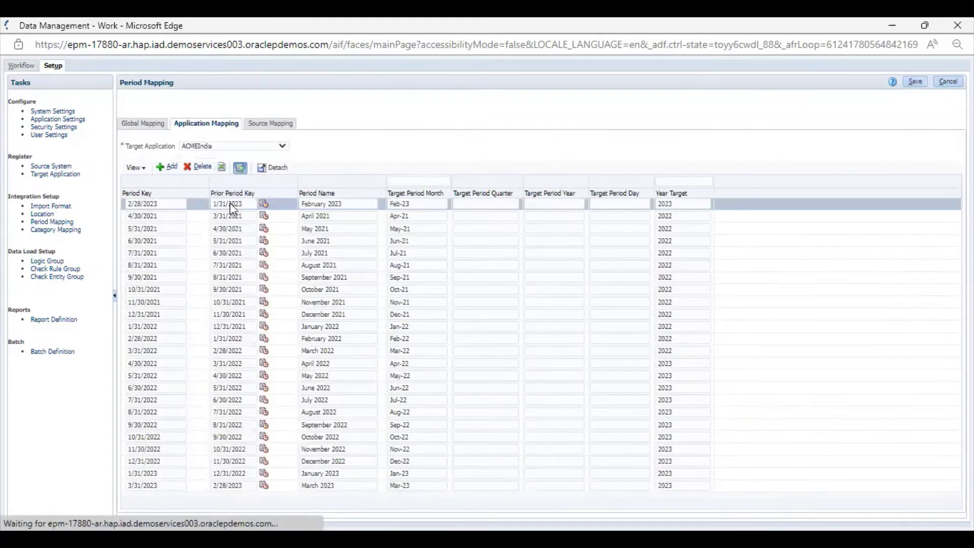
{"action": "scroll", "coordinate": [234, 345], "scroll_direction": "down", "scroll_amount": 1}
{"action": "scroll", "coordinate": [235, 345], "scroll_direction": "up", "scroll_amount": 1}
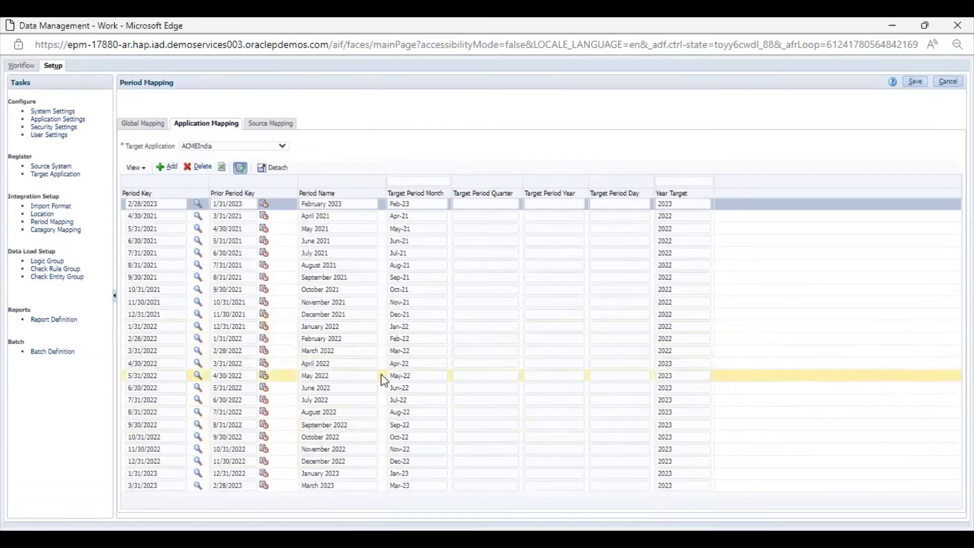
{"action": "scroll", "coordinate": [362, 317], "scroll_direction": "up", "scroll_amount": 1}
{"action": "scroll", "coordinate": [362, 316], "scroll_direction": "down", "scroll_amount": 1}
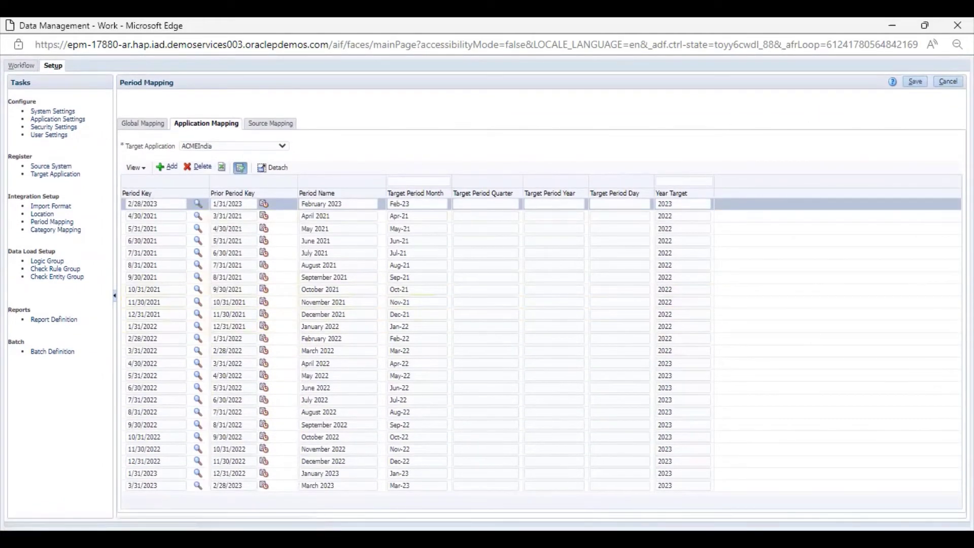
Leave the period mappings, open Data Load Mapping in the workflow, and choose Loc_f3 as the point of view's location.
{"action": "left_click", "coordinate": [949, 81]}
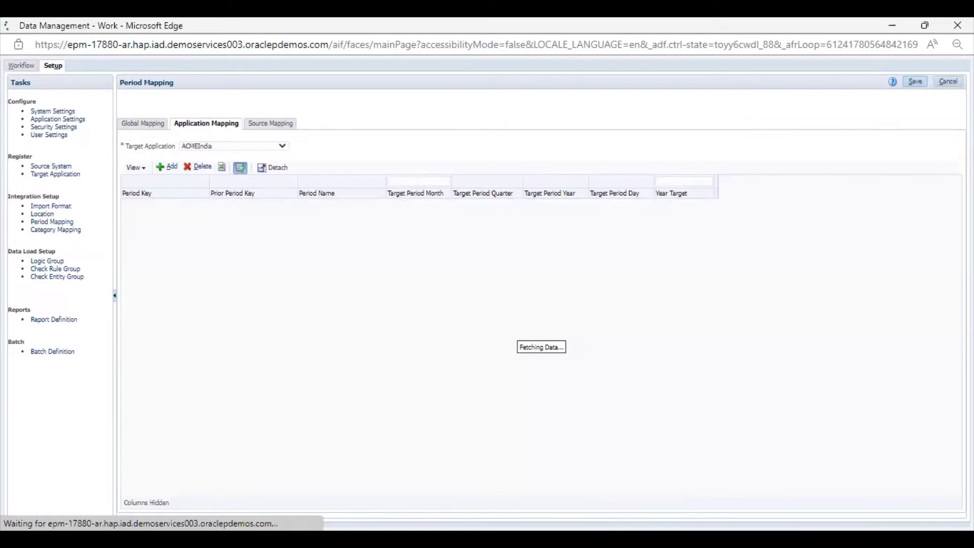
{"action": "left_click", "coordinate": [26, 70]}
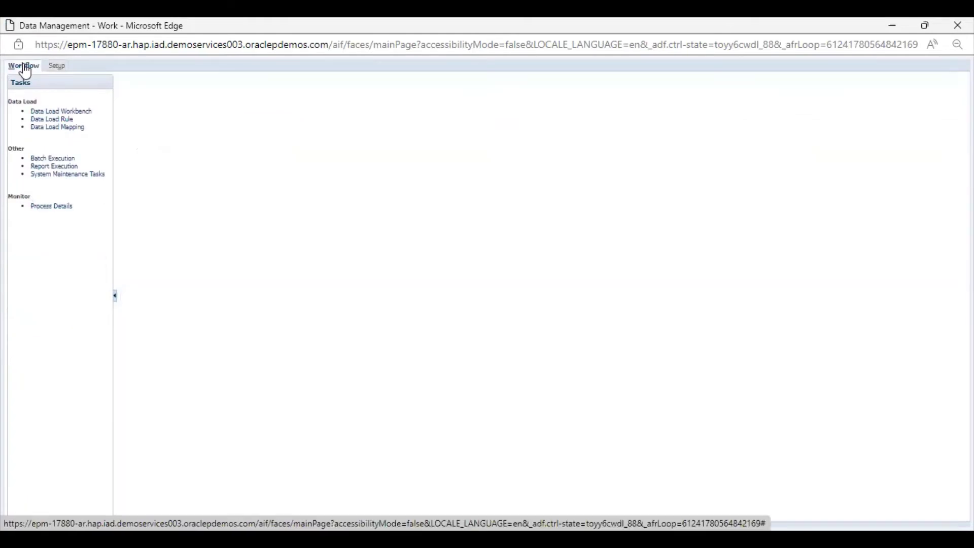
{"action": "left_click", "coordinate": [58, 127]}
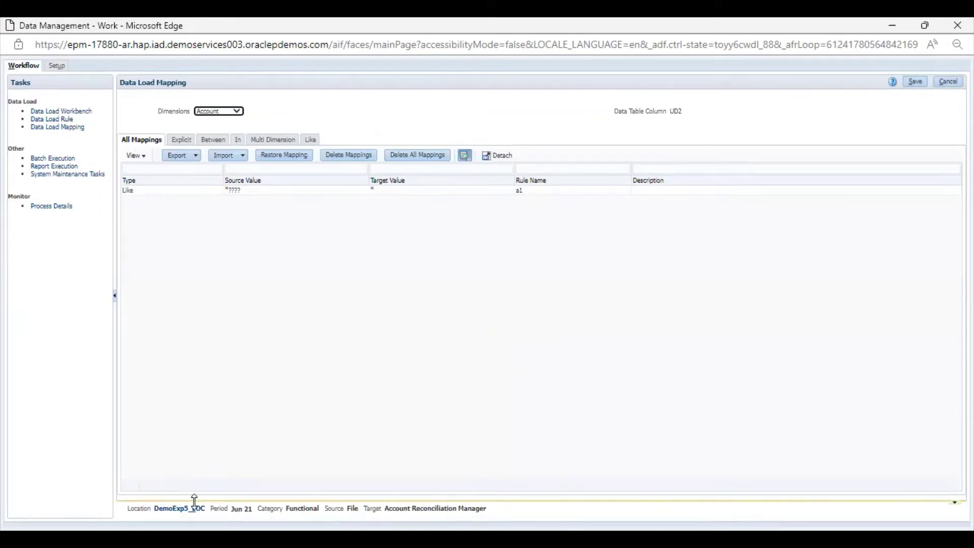
{"action": "left_click", "coordinate": [171, 511]}
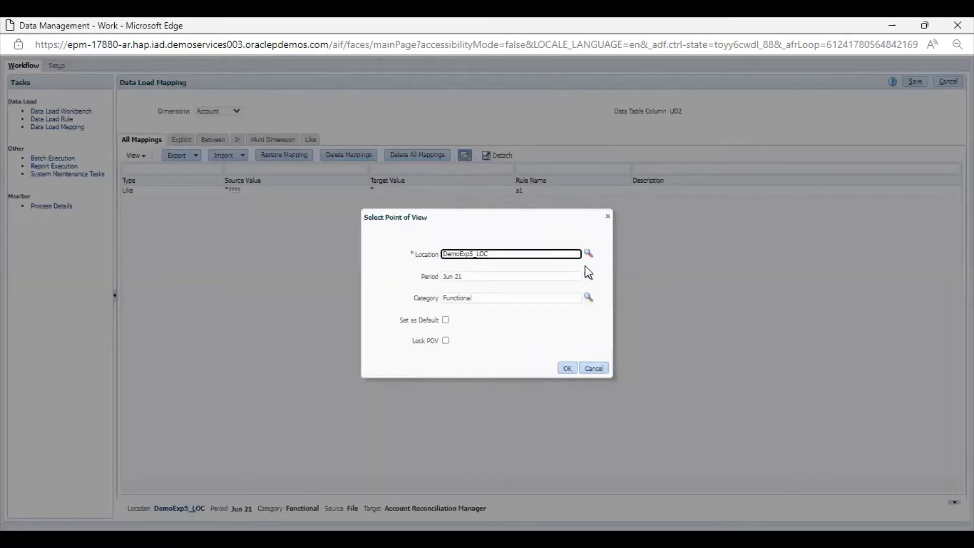
{"action": "left_click", "coordinate": [587, 255]}
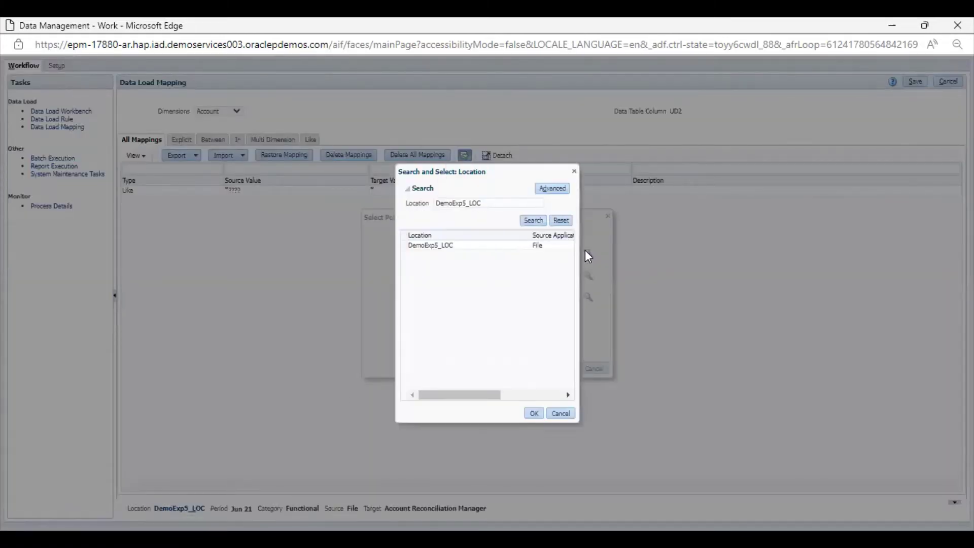
{"action": "left_click", "coordinate": [561, 223]}
{"action": "left_click", "coordinate": [531, 222]}
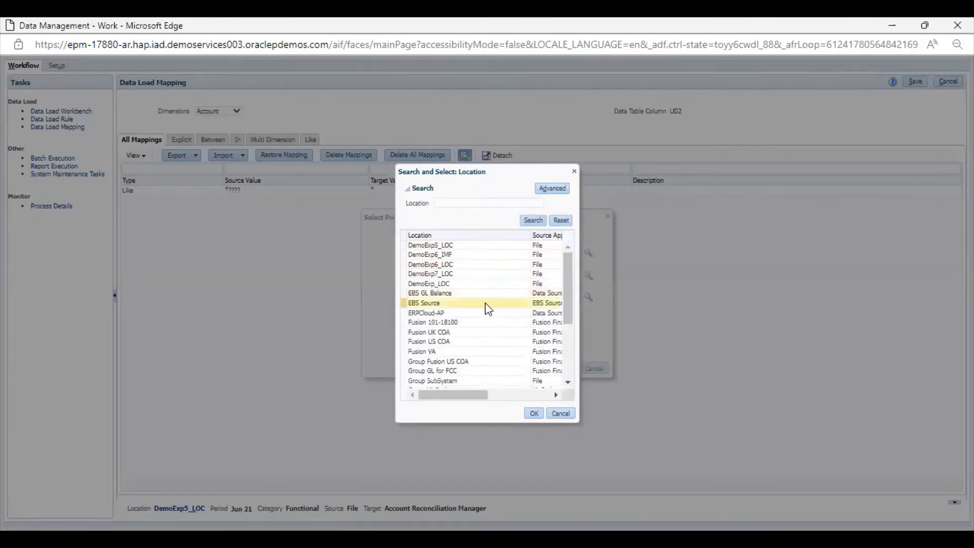
{"action": "scroll", "coordinate": [488, 309], "scroll_direction": "down", "scroll_amount": 5}
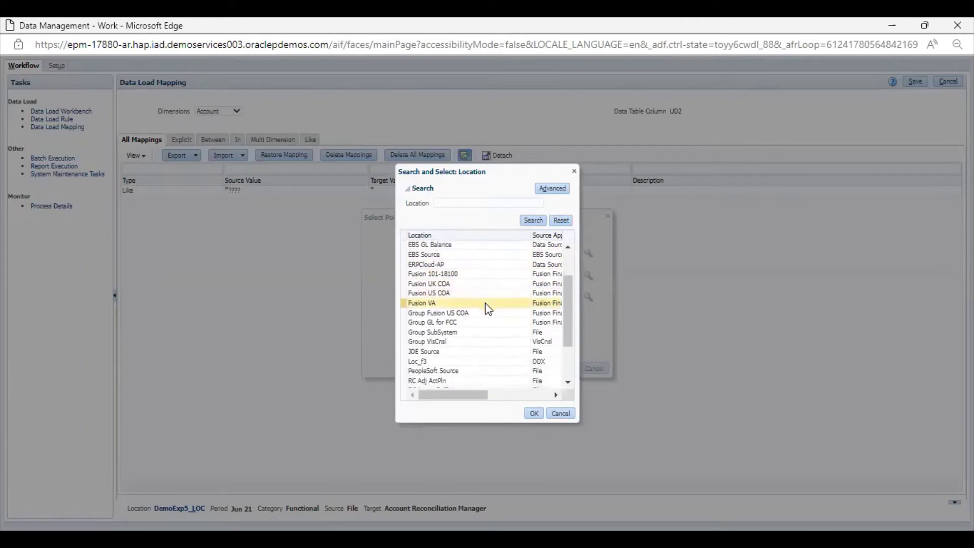
{"action": "left_click", "coordinate": [447, 356]}
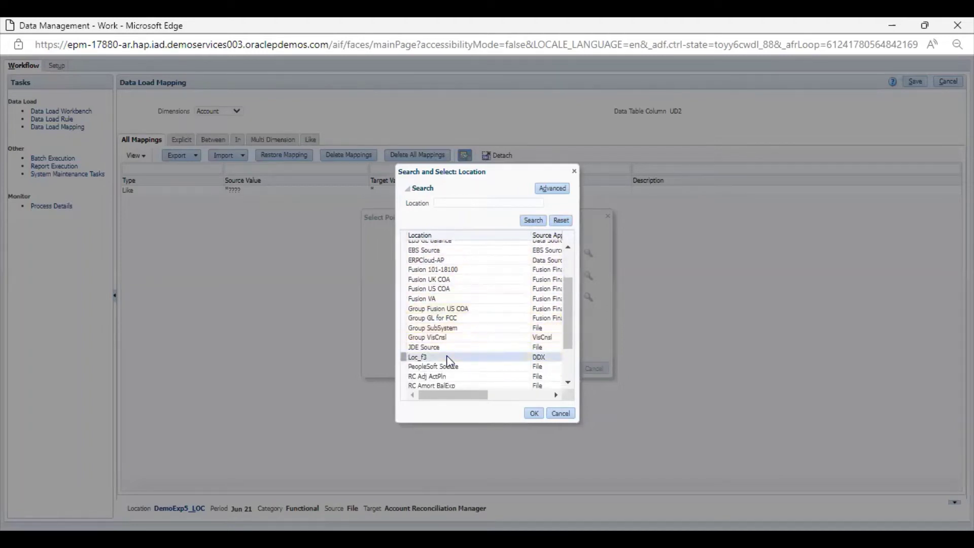
{"action": "left_click", "coordinate": [535, 411]}
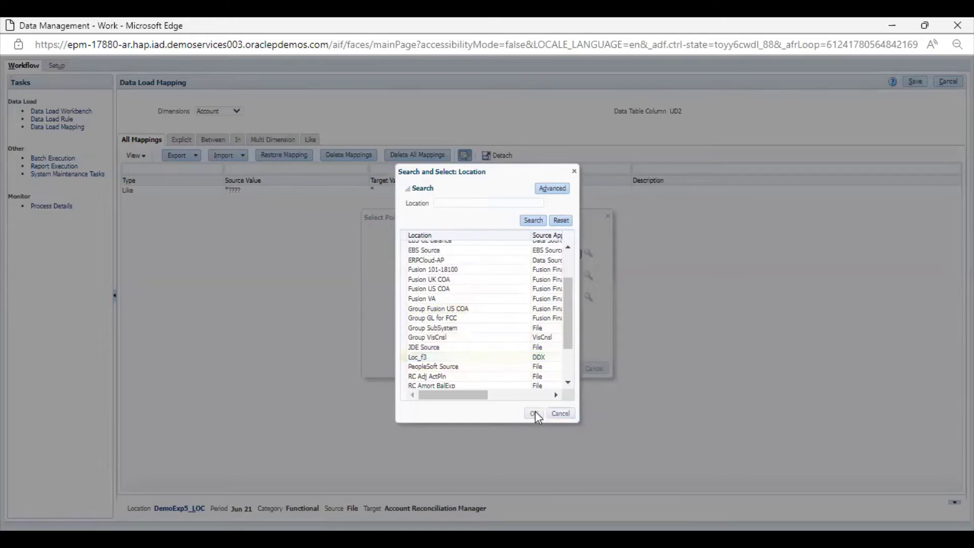
Set the point of view's period to Dec 21 and apply the point of view.
{"action": "left_click", "coordinate": [588, 276]}
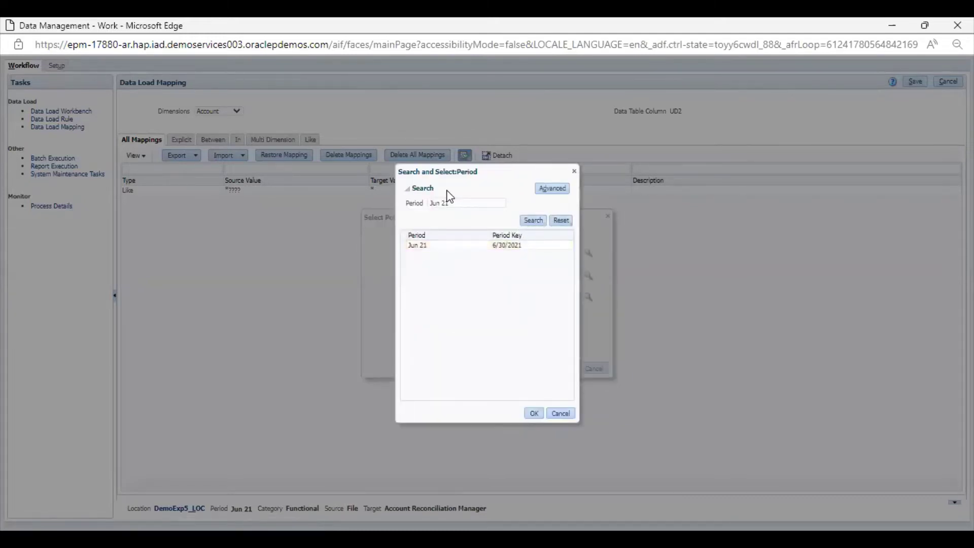
{"action": "left_click", "coordinate": [441, 203]}
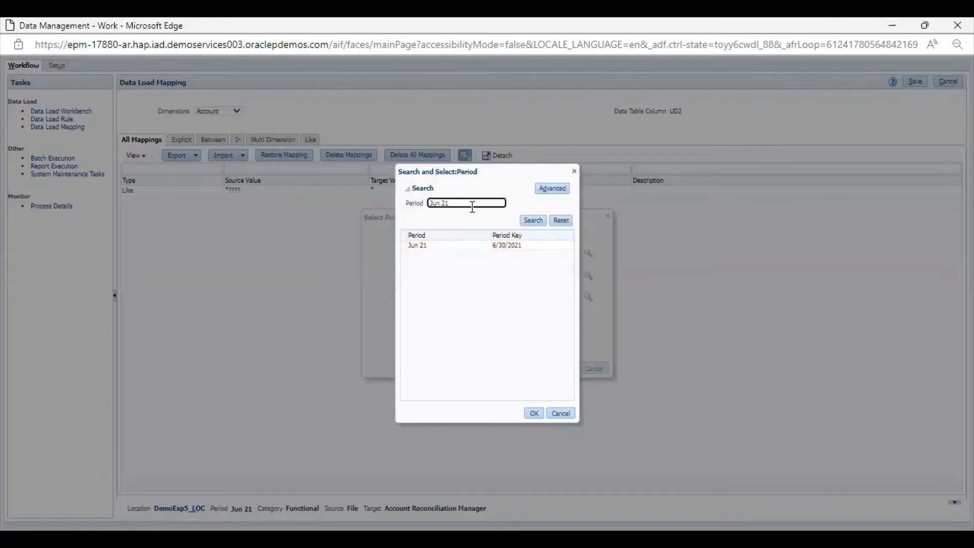
{"action": "key", "text": "BackSpace"}
{"action": "key", "text": "BackSpace"}
{"action": "key", "text": "BackSpace"}
{"action": "key", "text": "BackSpace"}
{"action": "type", "text": "Dec"}
{"action": "left_click", "coordinate": [538, 222]}
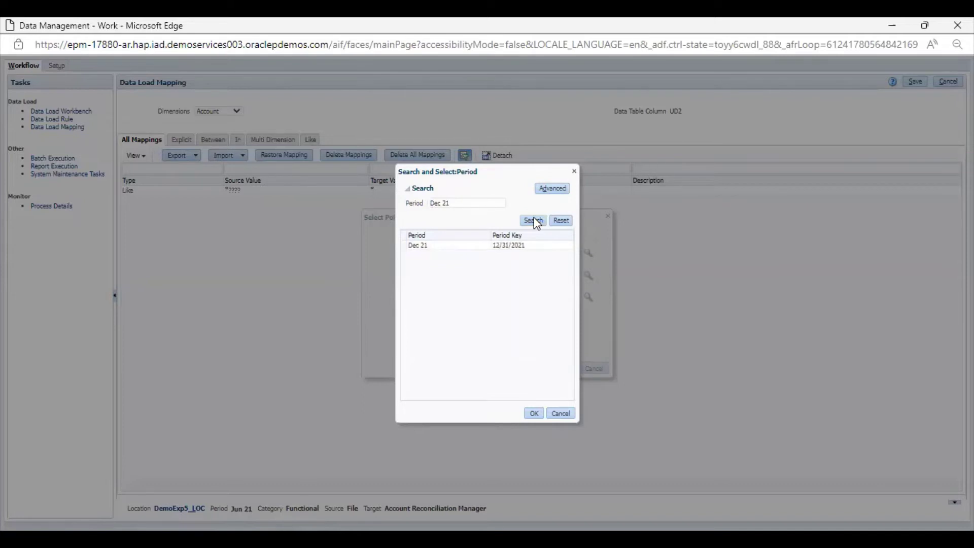
{"action": "left_click", "coordinate": [454, 246]}
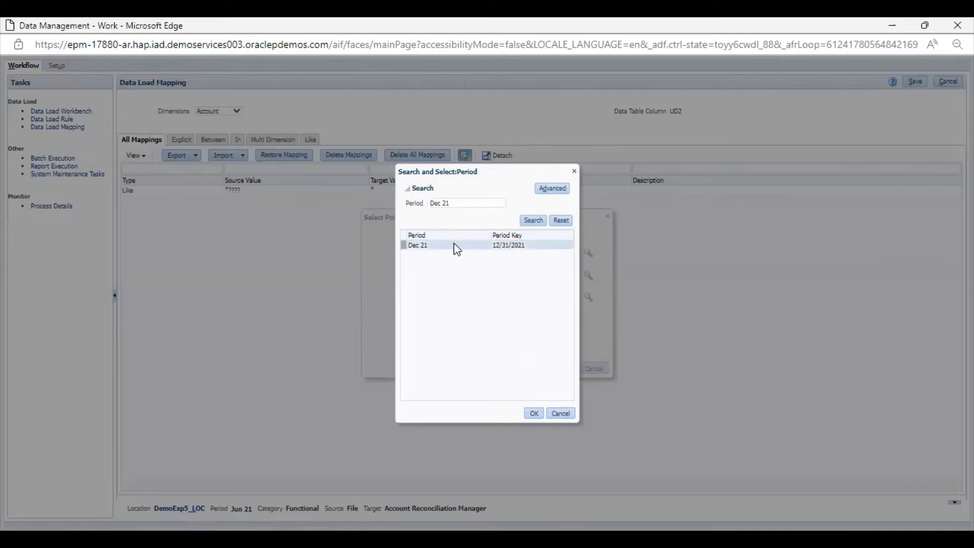
{"action": "left_click", "coordinate": [527, 412]}
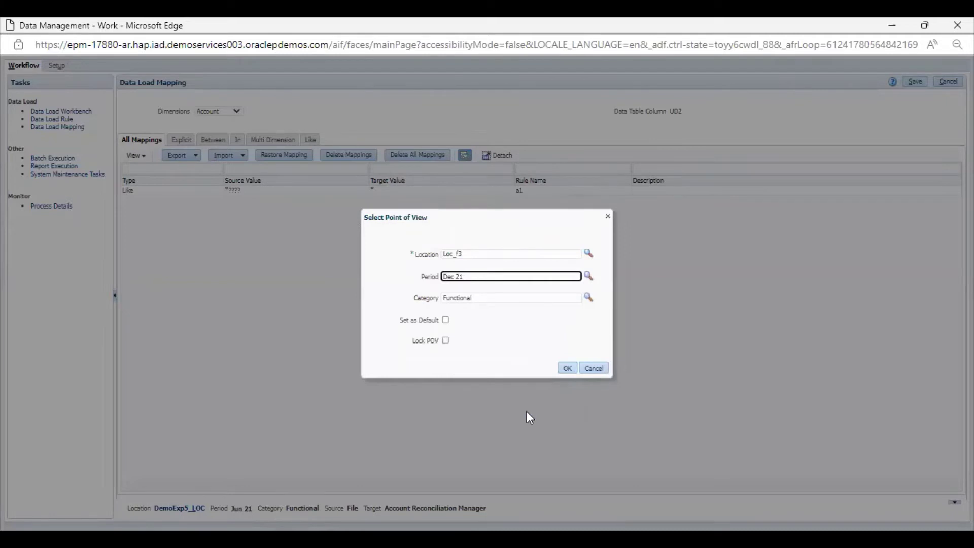
{"action": "left_click", "coordinate": [566, 368]}
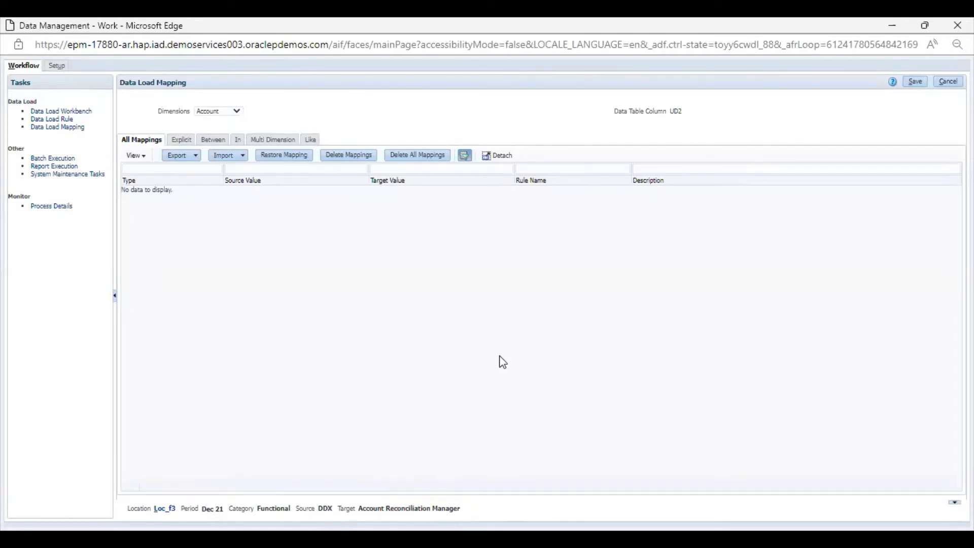
Add a Like mapping for the Account dimension with source *, target * and rule name a1, and save it.
{"action": "left_click", "coordinate": [313, 140]}
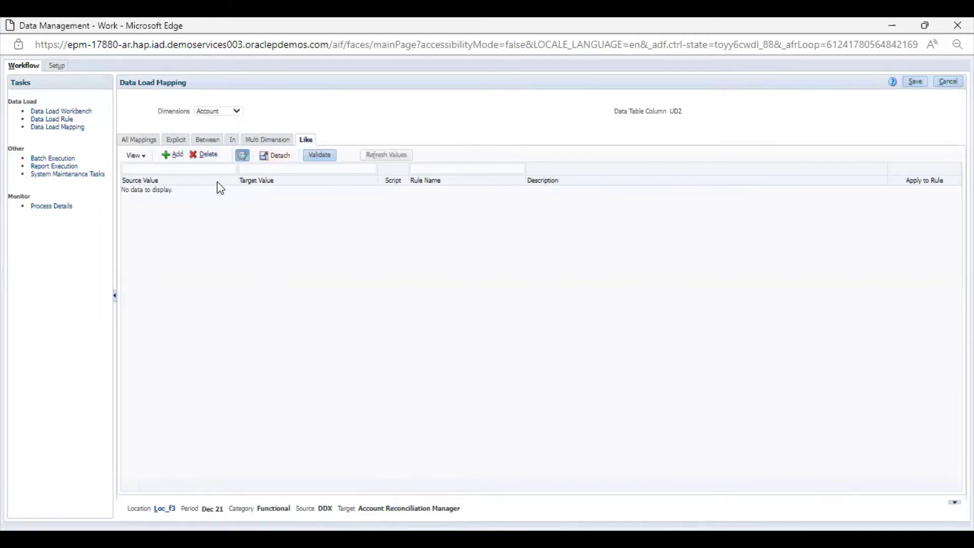
{"action": "left_click", "coordinate": [235, 112]}
{"action": "left_click", "coordinate": [219, 126]}
{"action": "left_click", "coordinate": [178, 160]}
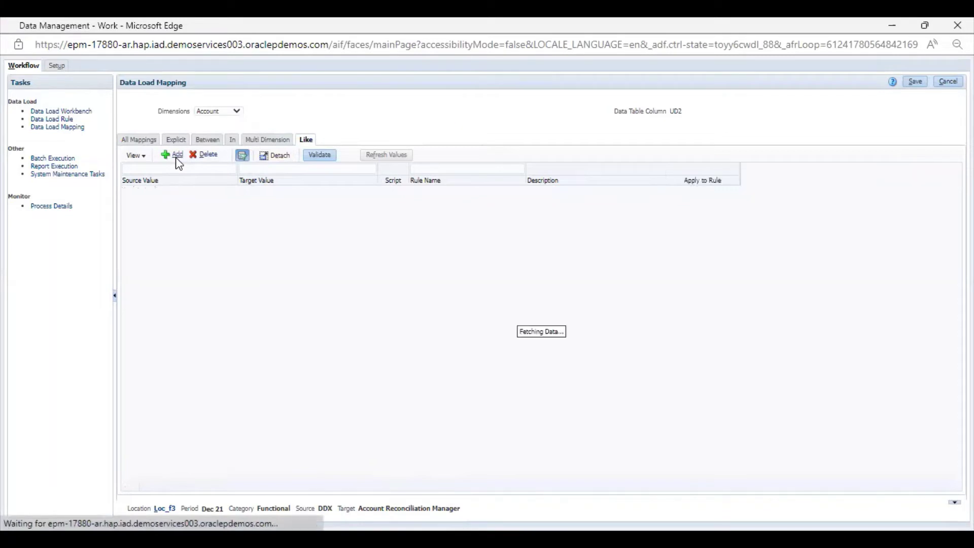
{"action": "left_click", "coordinate": [210, 191]}
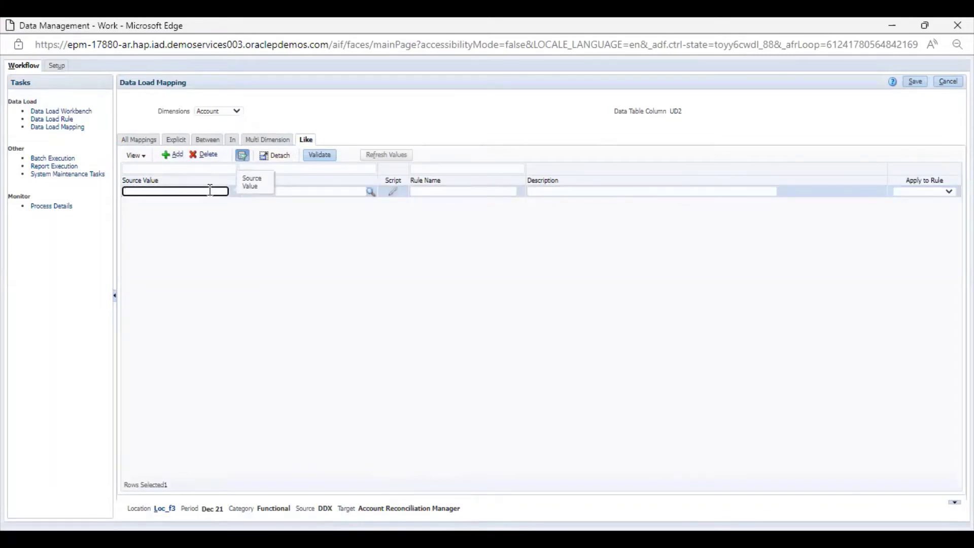
{"action": "type", "text": "*"}
{"action": "left_click", "coordinate": [298, 191]}
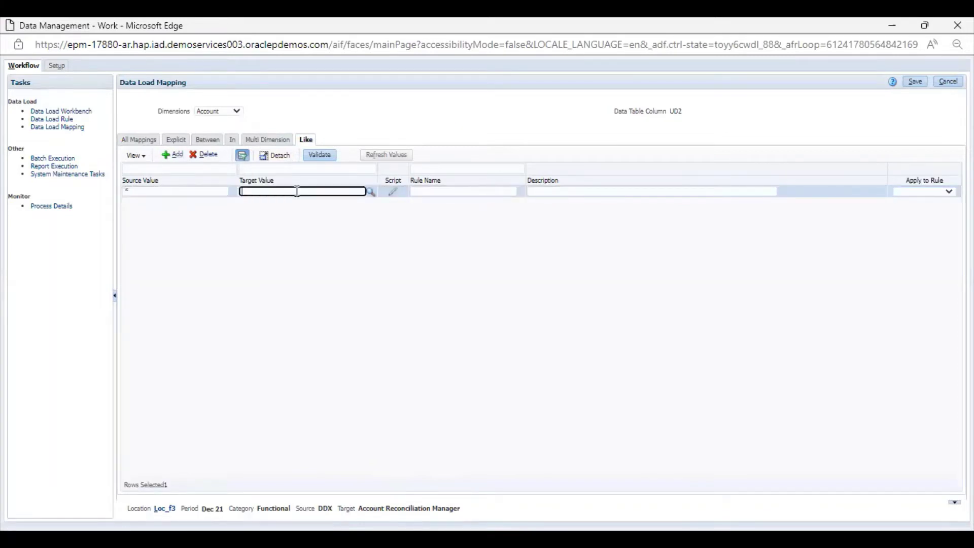
{"action": "type", "text": "*"}
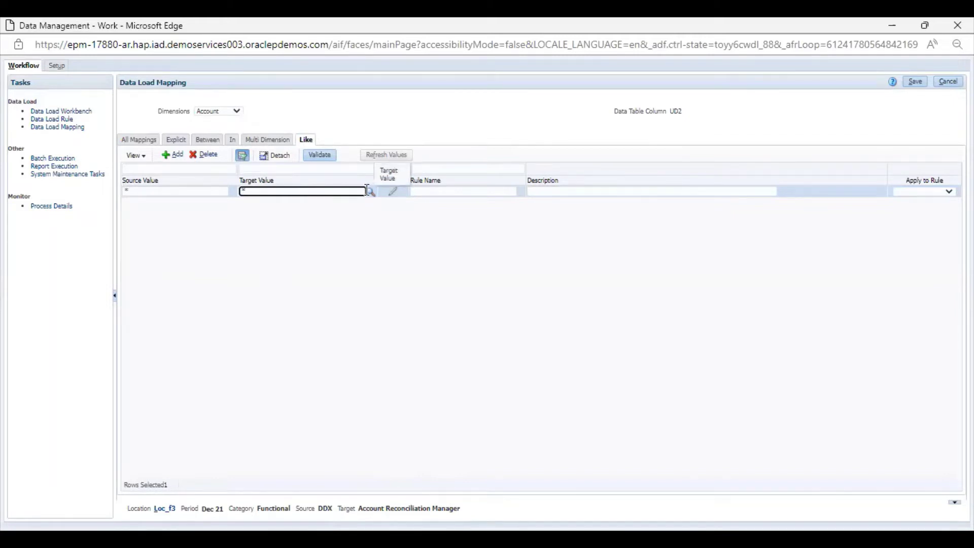
{"action": "left_click", "coordinate": [430, 191]}
{"action": "type", "text": "a1"}
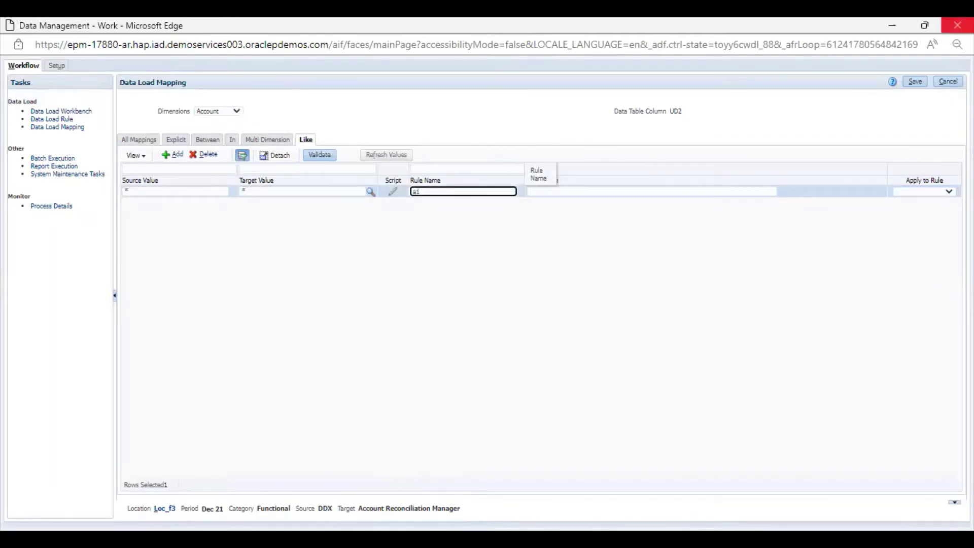
{"action": "left_click", "coordinate": [916, 82]}
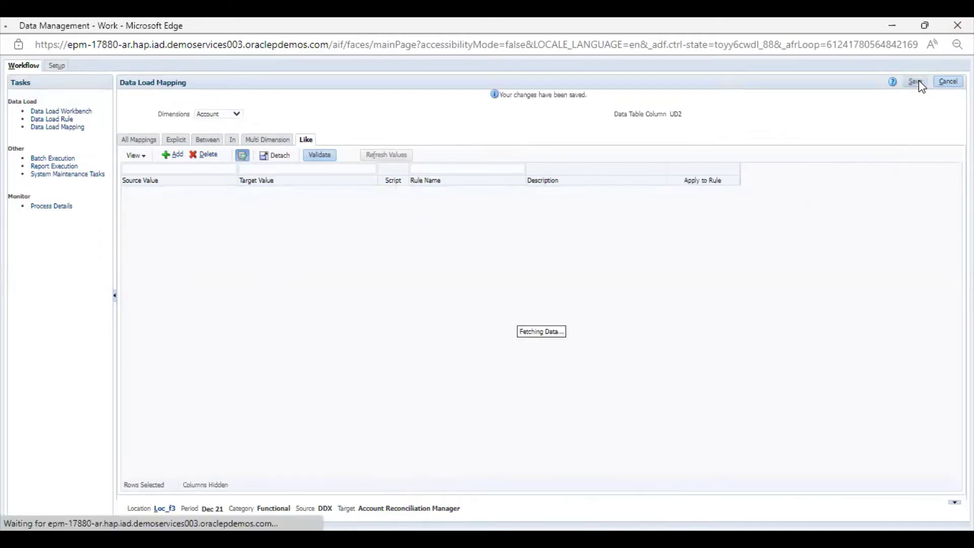
Add a Like mapping for the Company dimension with source *, target * and rule name a2, and save it.
{"action": "left_click", "coordinate": [219, 115]}
{"action": "left_click", "coordinate": [221, 135]}
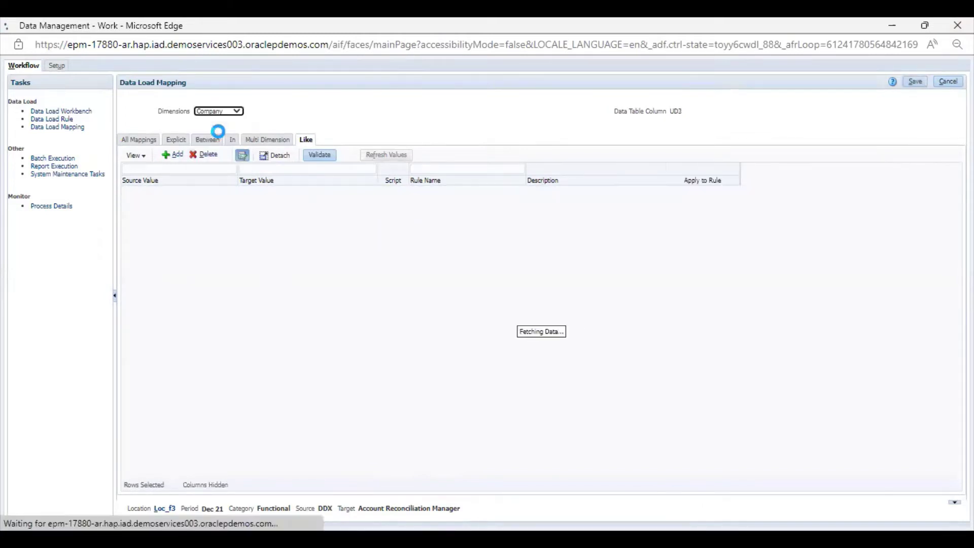
{"action": "left_click", "coordinate": [174, 155]}
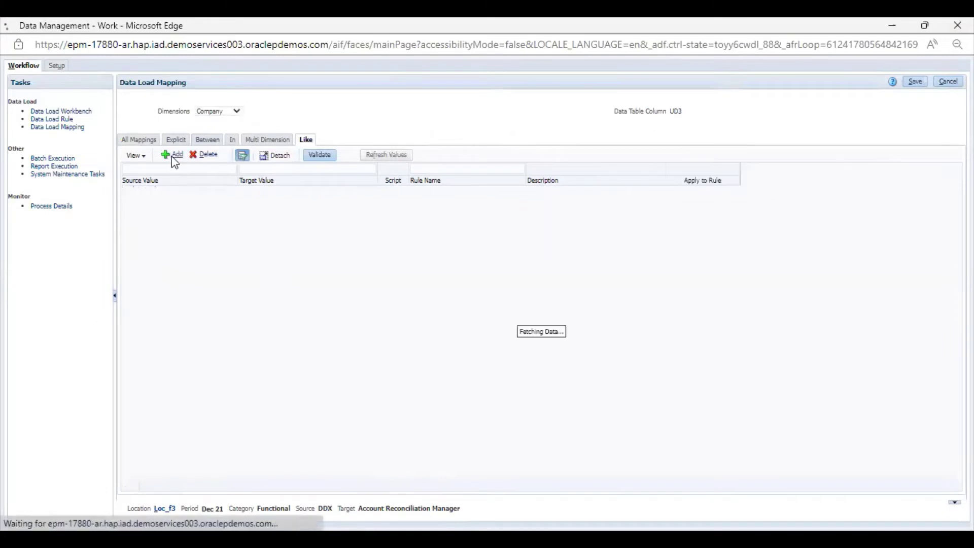
{"action": "left_click", "coordinate": [172, 191]}
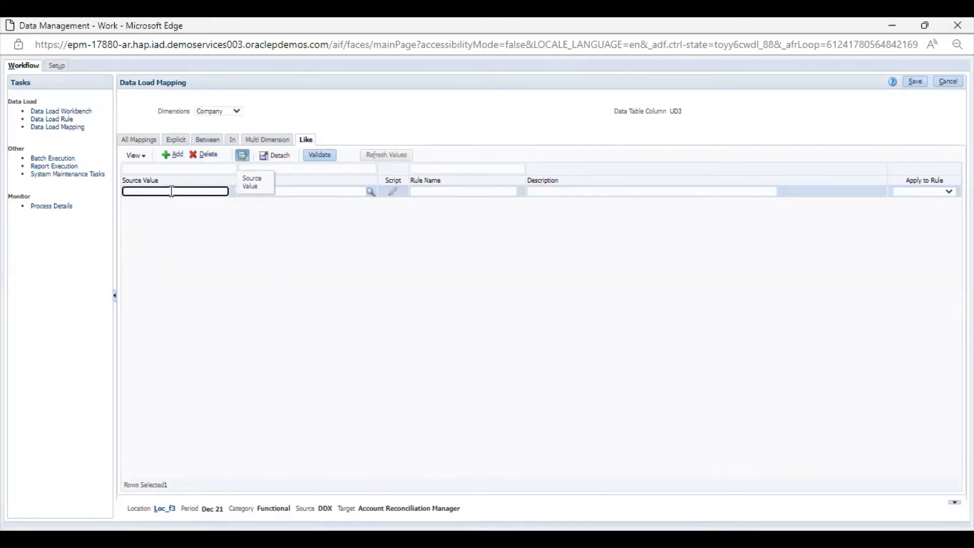
{"action": "type", "text": "*"}
{"action": "left_click", "coordinate": [293, 191]}
{"action": "type", "text": "*"}
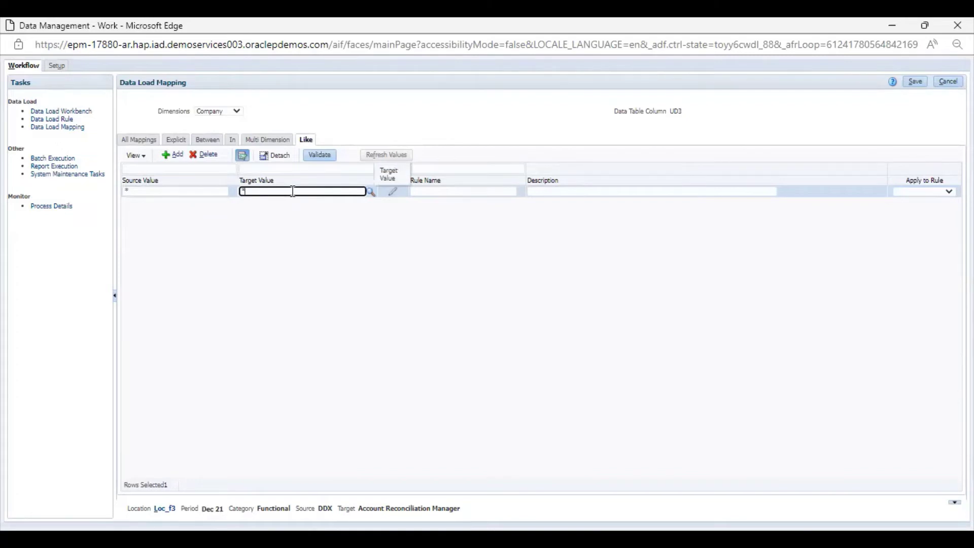
{"action": "left_click", "coordinate": [466, 193]}
{"action": "type", "text": "a2"}
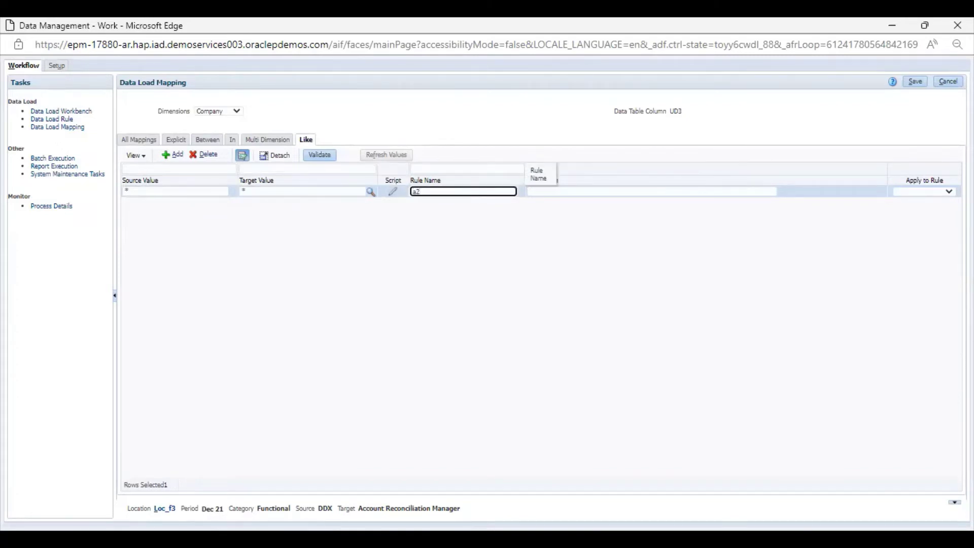
{"action": "left_click", "coordinate": [916, 82]}
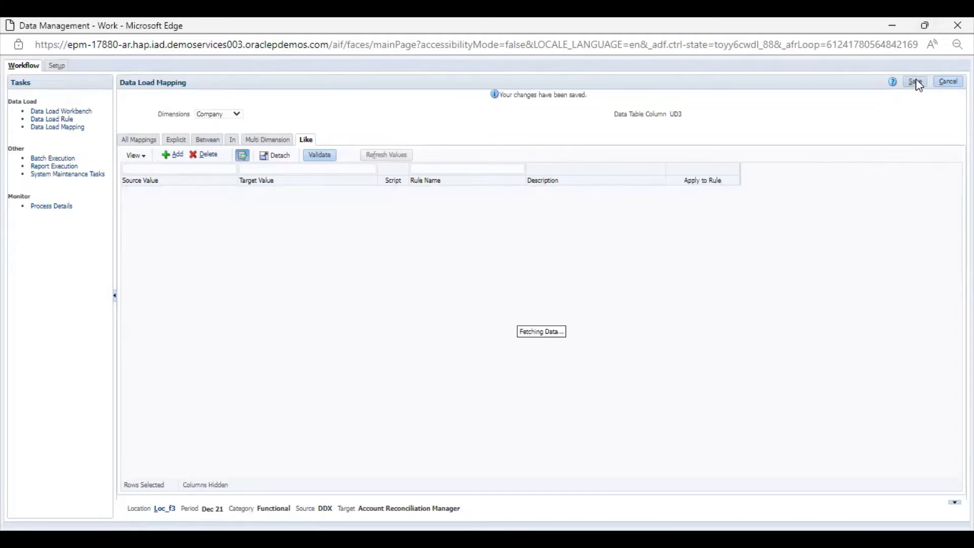
Add a Like mapping for the Data dimension with source *, target * and rule name a3, and save it.
{"action": "left_click", "coordinate": [223, 114]}
{"action": "left_click", "coordinate": [207, 144]}
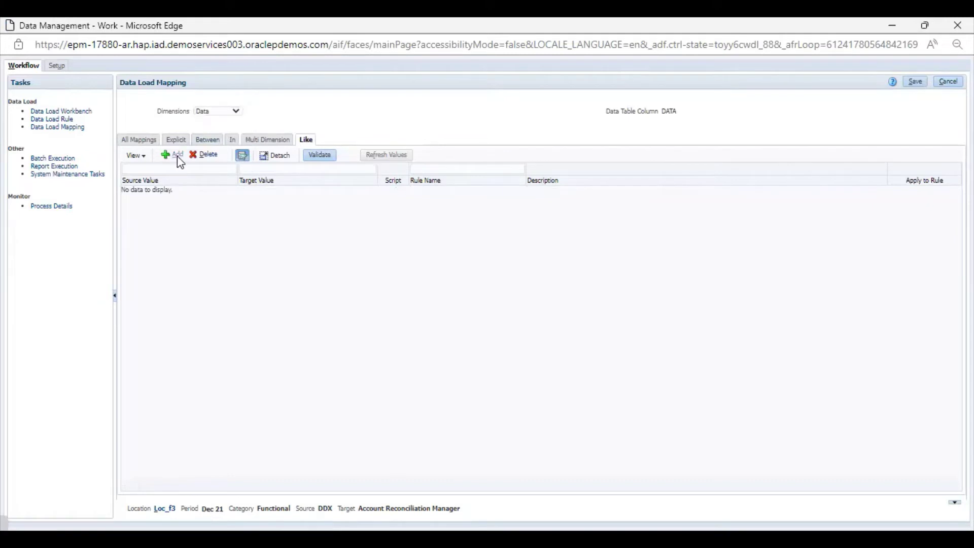
{"action": "left_click", "coordinate": [177, 155]}
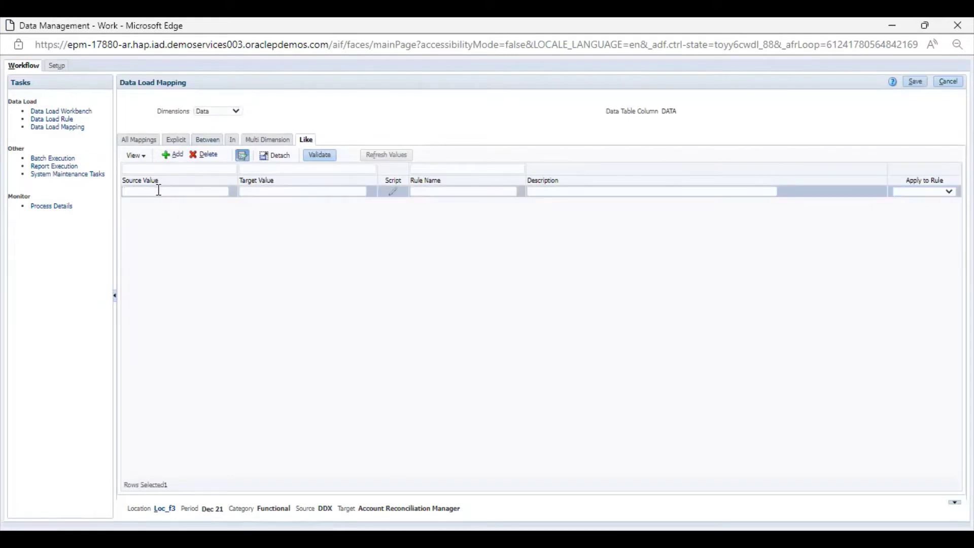
{"action": "left_click", "coordinate": [159, 191]}
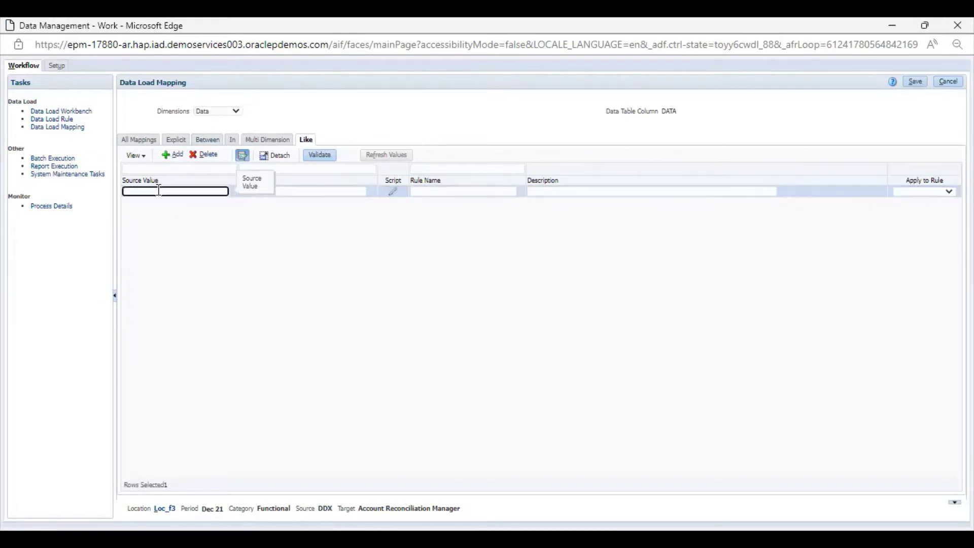
{"action": "type", "text": "*"}
{"action": "left_click", "coordinate": [294, 192]}
{"action": "type", "text": "*"}
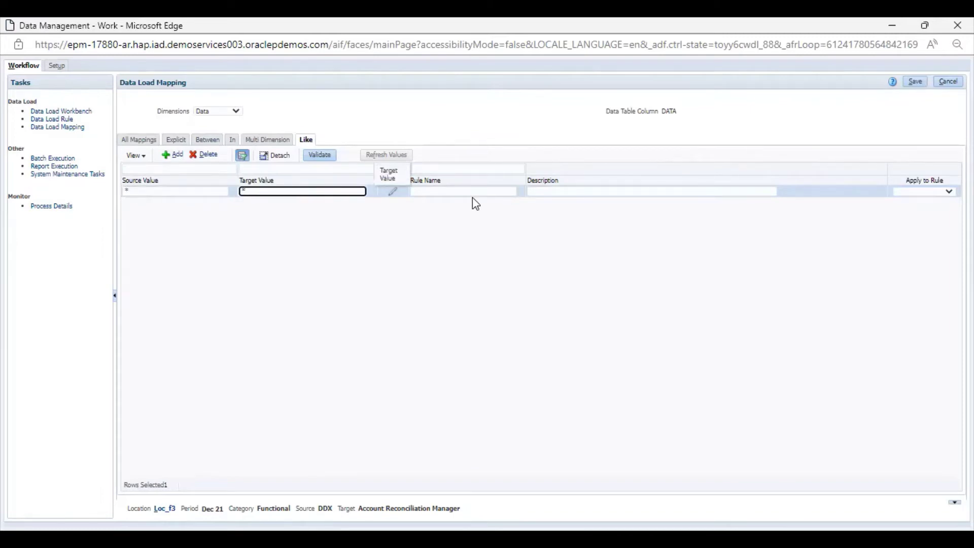
{"action": "left_click", "coordinate": [471, 193]}
{"action": "type", "text": "a"}
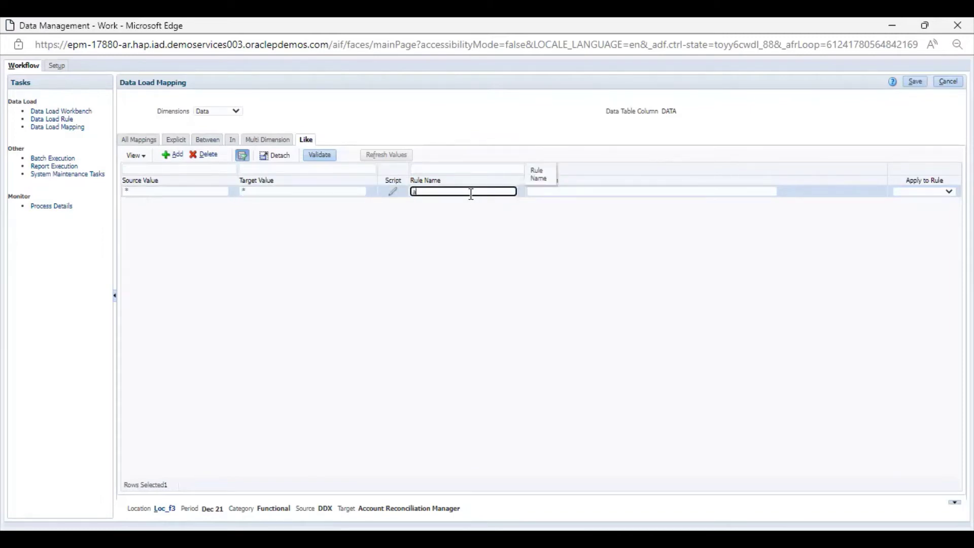
{"action": "type", "text": "3"}
{"action": "left_click", "coordinate": [917, 81]}
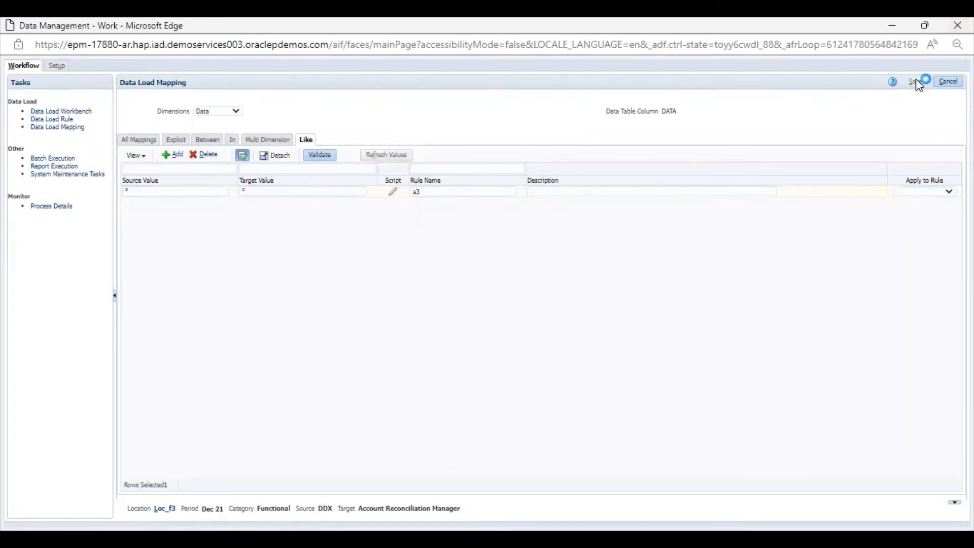
Add a Like mapping for the Profile dimension with source *, target * and rule name a4, and save it.
{"action": "left_click", "coordinate": [233, 117]}
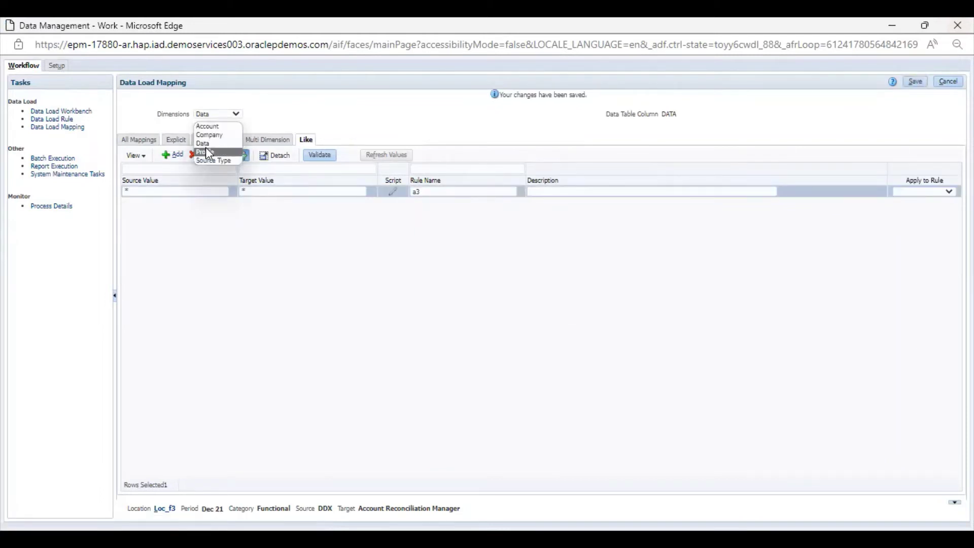
{"action": "left_click", "coordinate": [206, 150]}
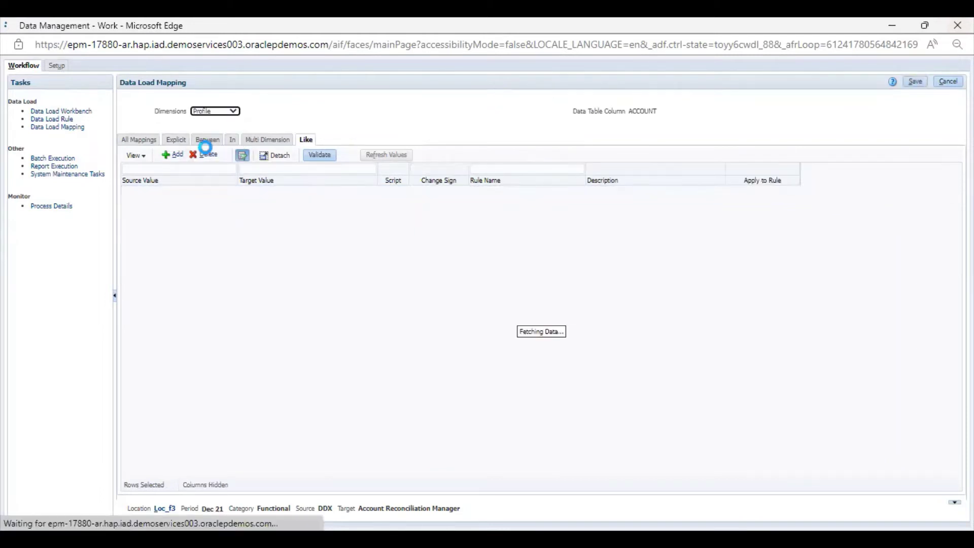
{"action": "left_click", "coordinate": [175, 158]}
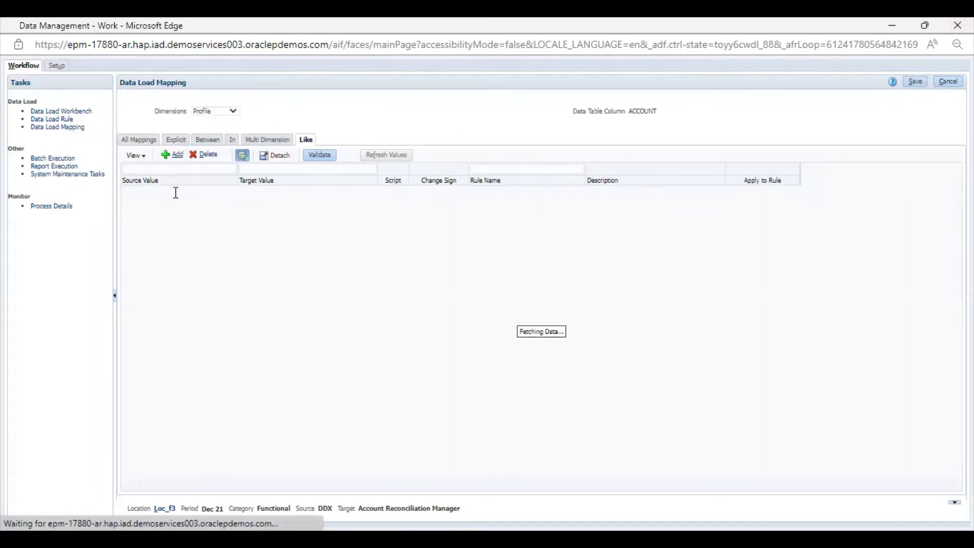
{"action": "type", "text": "*"}
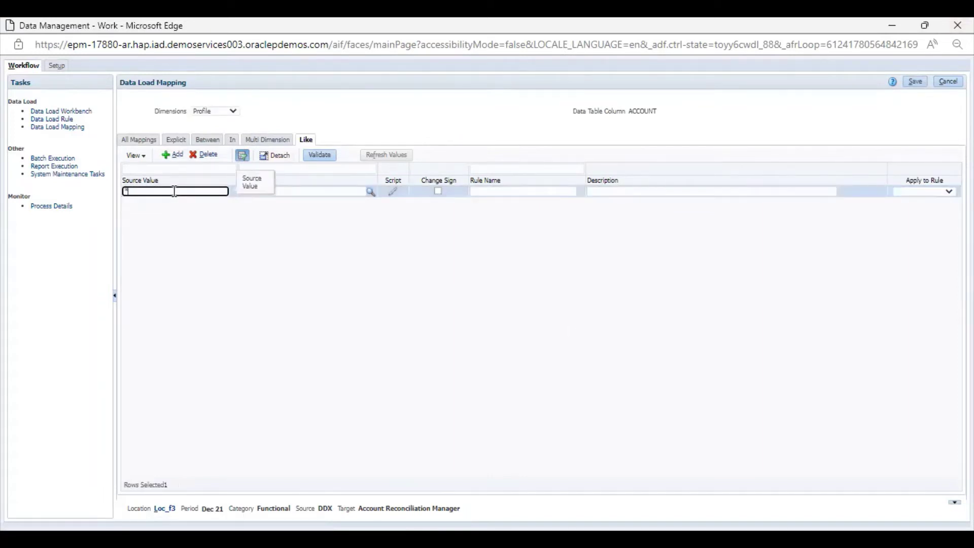
{"action": "left_click", "coordinate": [293, 192]}
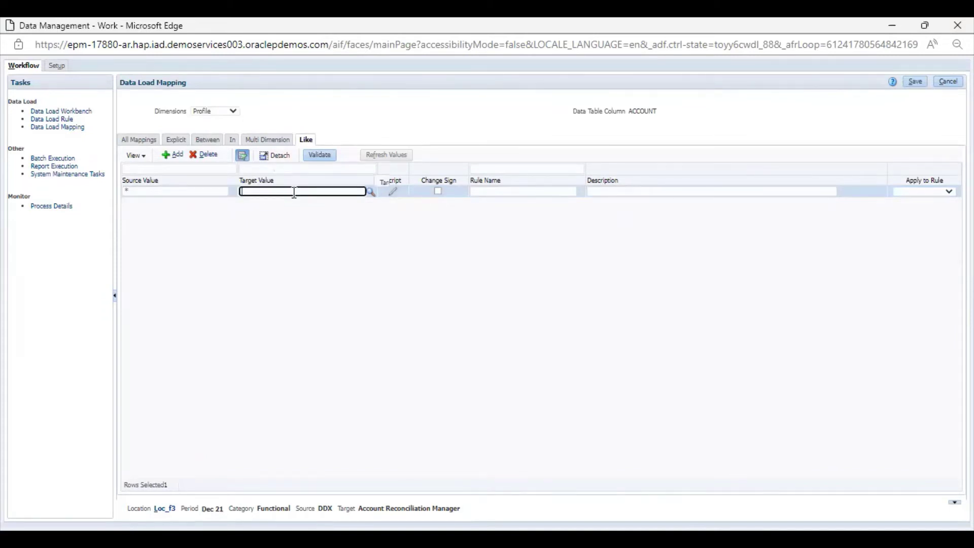
{"action": "type", "text": "*"}
{"action": "left_click", "coordinate": [531, 192]}
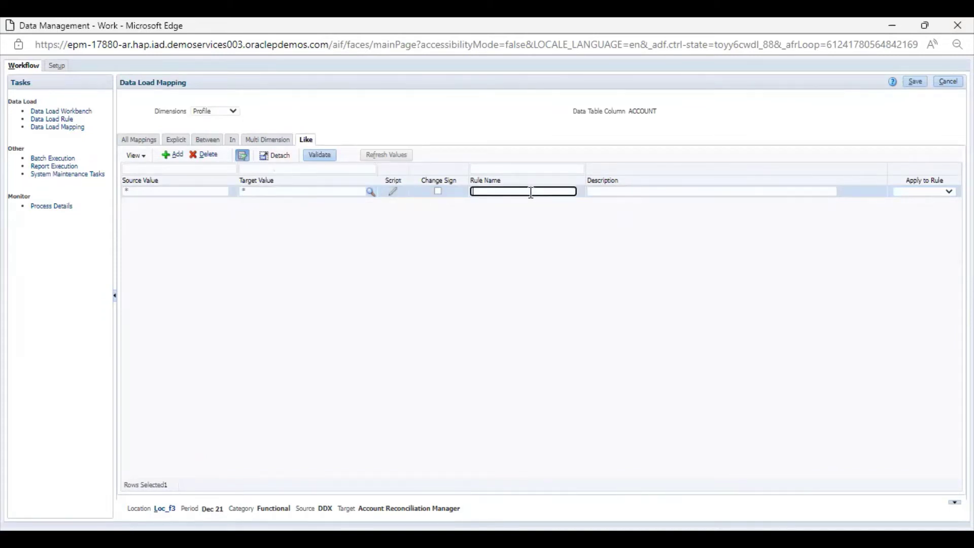
{"action": "type", "text": "a4"}
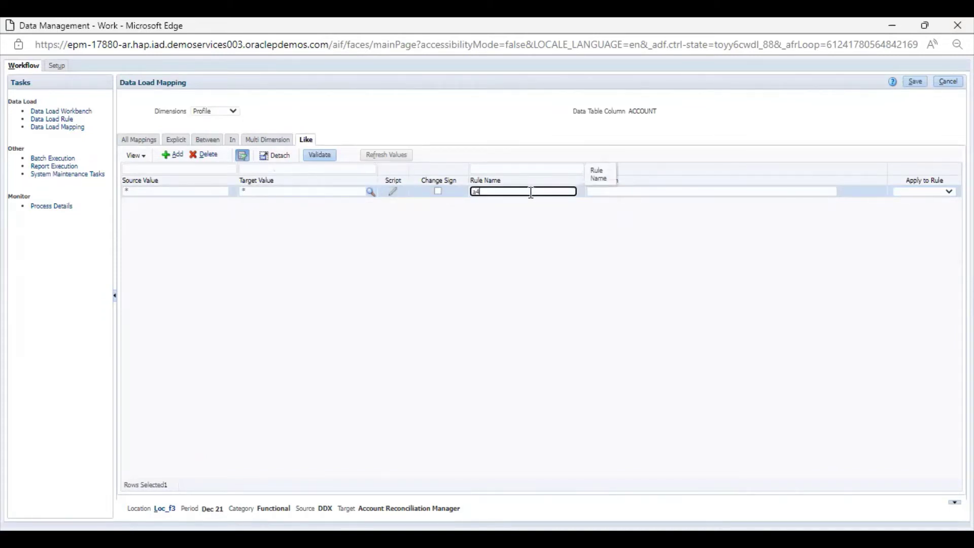
{"action": "left_click", "coordinate": [921, 83]}
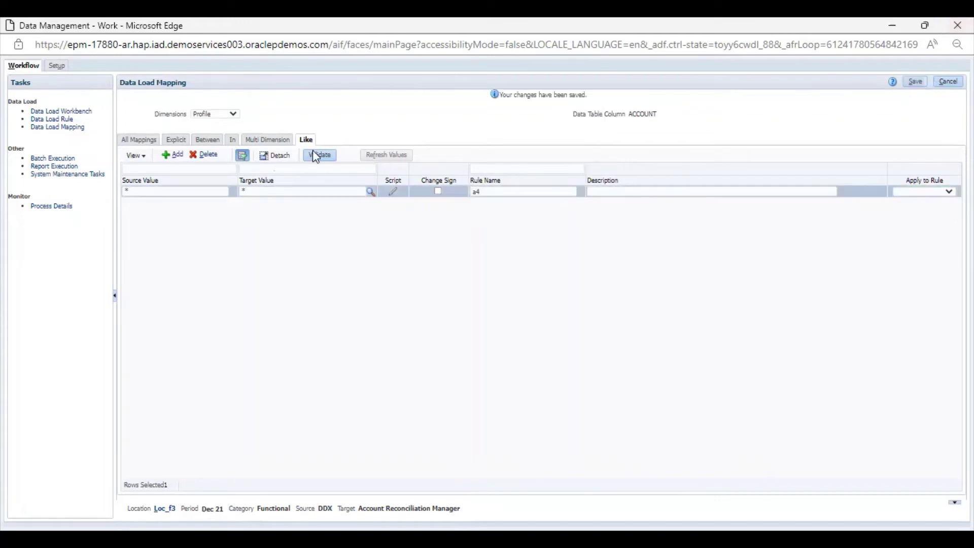
Add a Like mapping for the Source Type dimension with source *, target source system and rule name a5, and save it.
{"action": "left_click", "coordinate": [228, 115]}
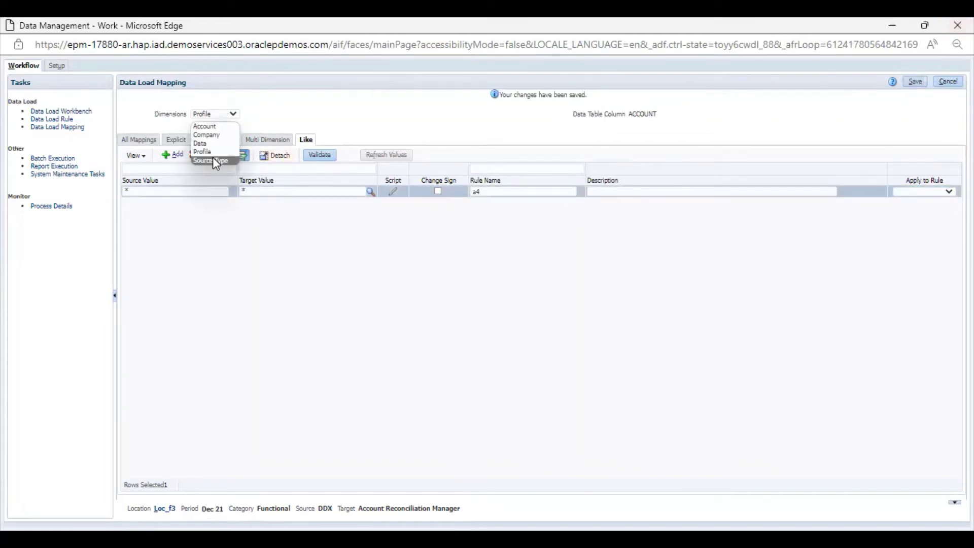
{"action": "left_click", "coordinate": [213, 160]}
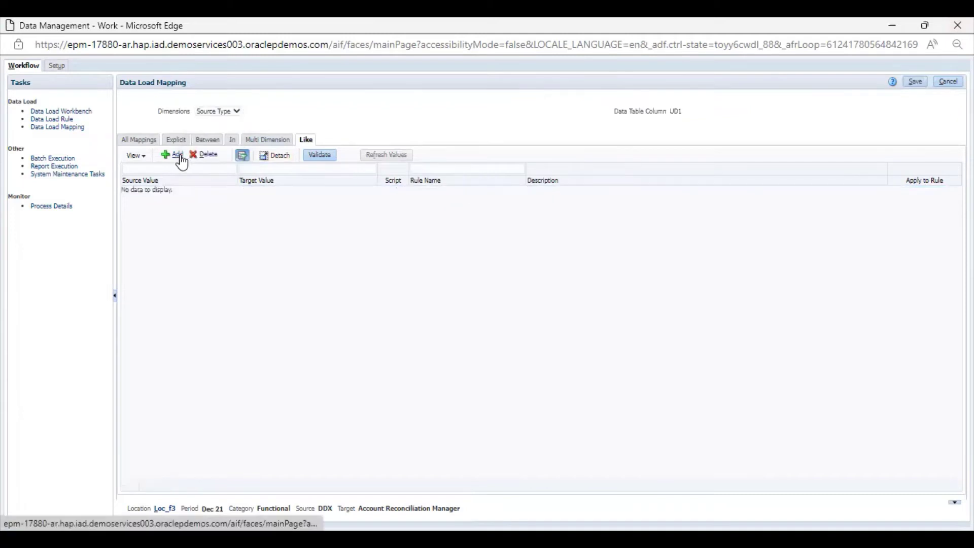
{"action": "left_click", "coordinate": [179, 154]}
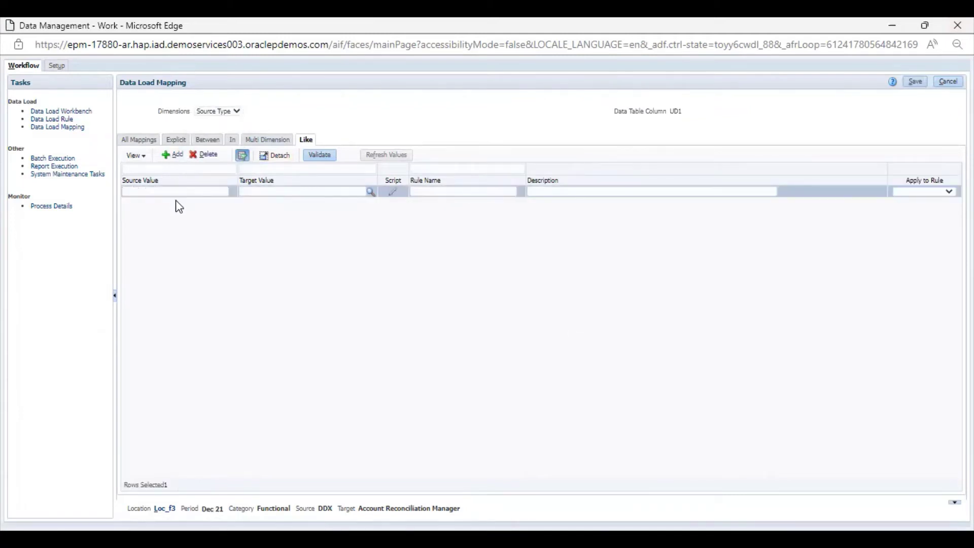
{"action": "left_click", "coordinate": [171, 192]}
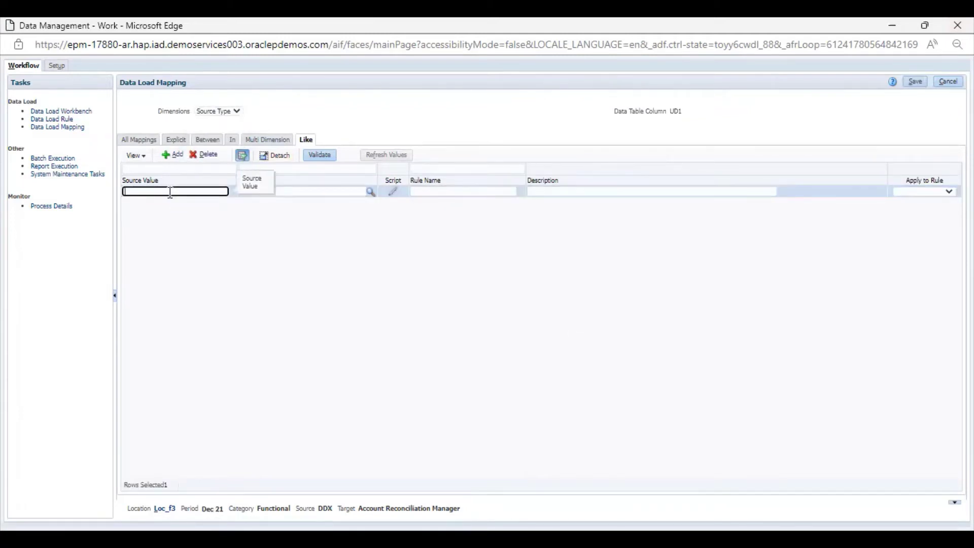
{"action": "type", "text": "*"}
{"action": "left_click", "coordinate": [304, 192]}
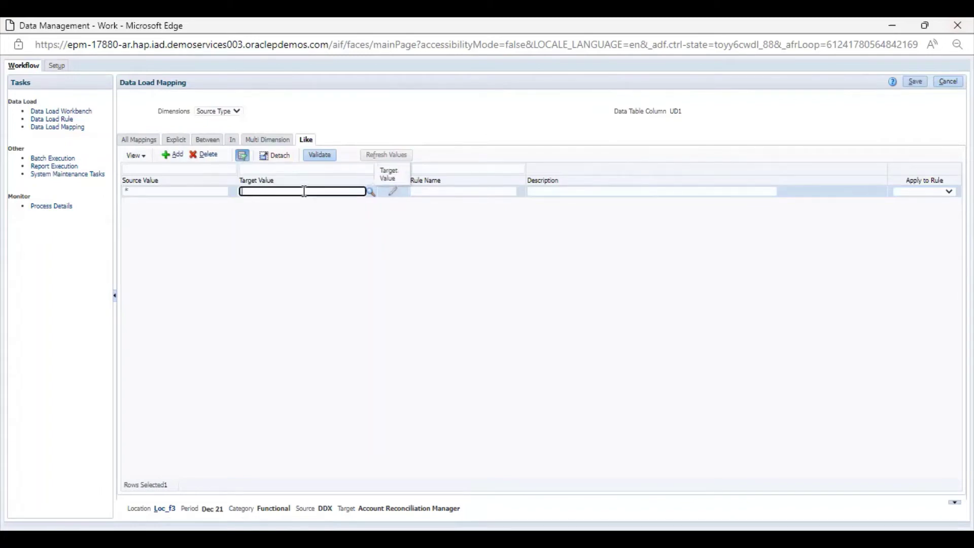
{"action": "type", "text": "source system"}
{"action": "left_click", "coordinate": [461, 190]}
{"action": "type", "text": "a5"}
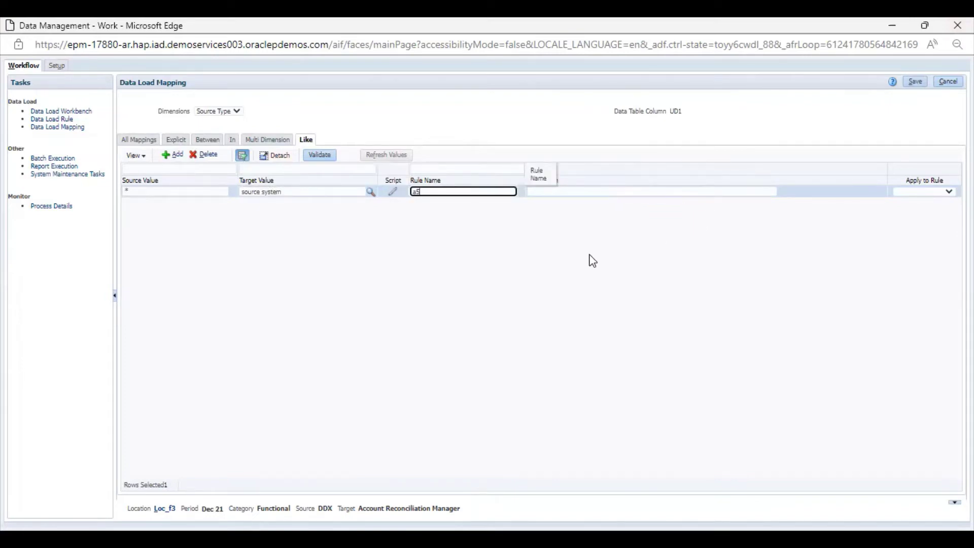
{"action": "left_click", "coordinate": [917, 83]}
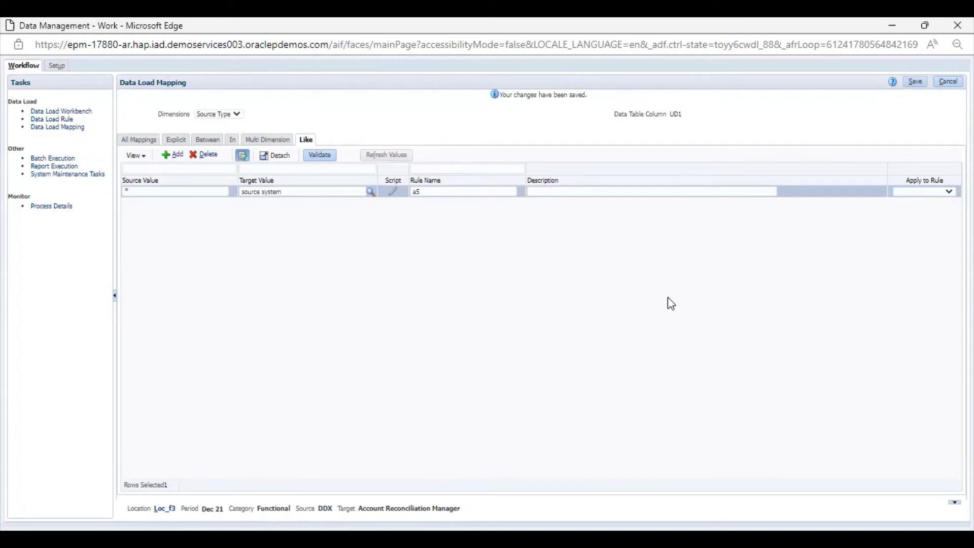
Create a data load rule named Dlr_f3 for location Loc_f3, review its source filters, and save it.
{"action": "left_click", "coordinate": [53, 118]}
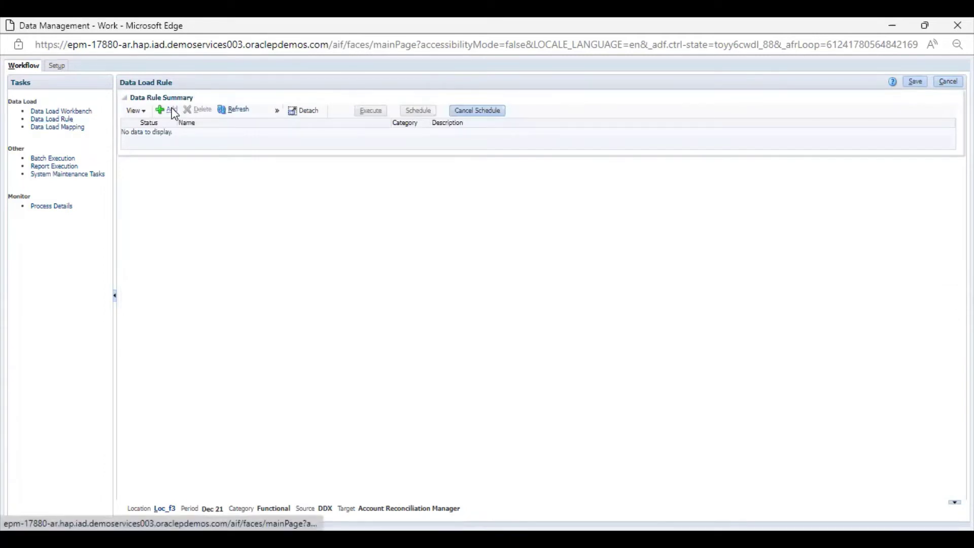
{"action": "left_click", "coordinate": [172, 109]}
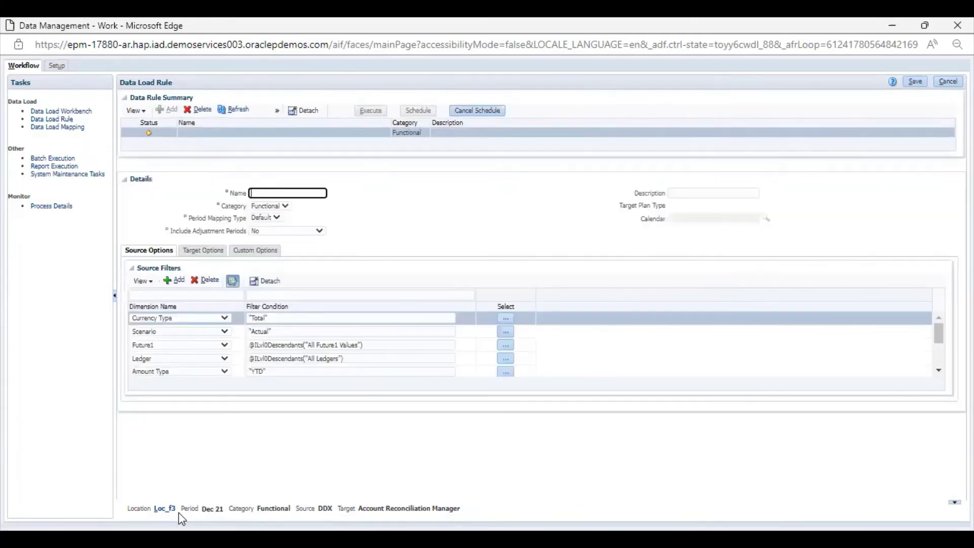
{"action": "left_click", "coordinate": [274, 190]}
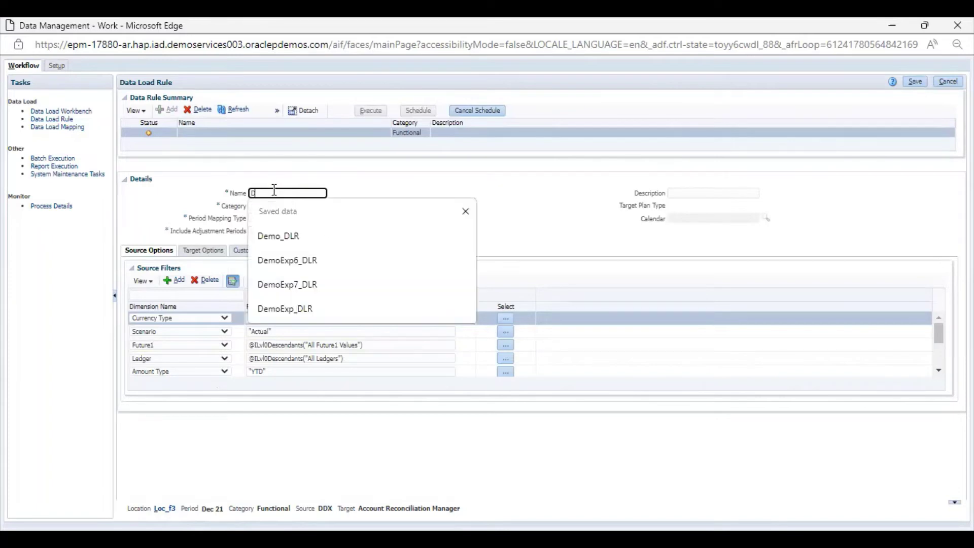
{"action": "type", "text": "Dlr"}
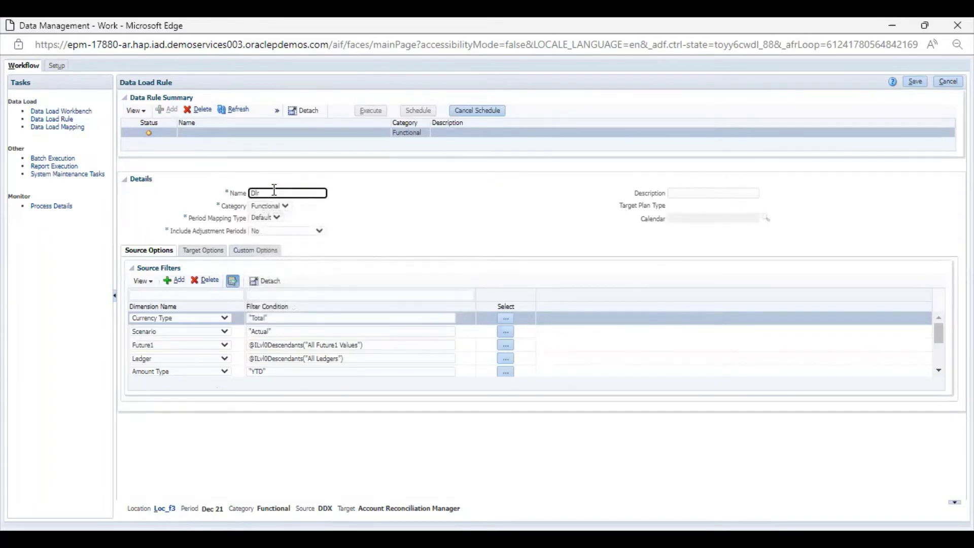
{"action": "type", "text": "_f3"}
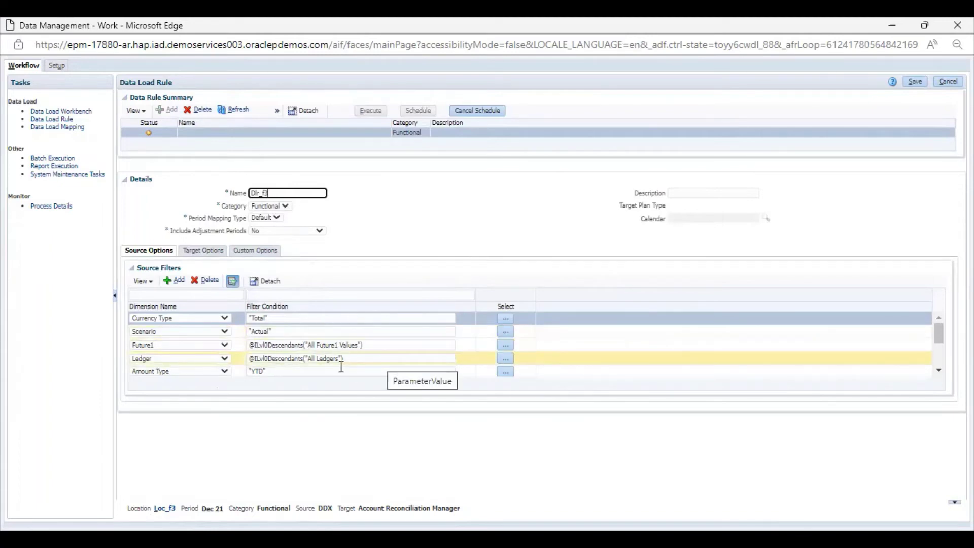
{"action": "scroll", "coordinate": [342, 366], "scroll_direction": "down", "scroll_amount": 3}
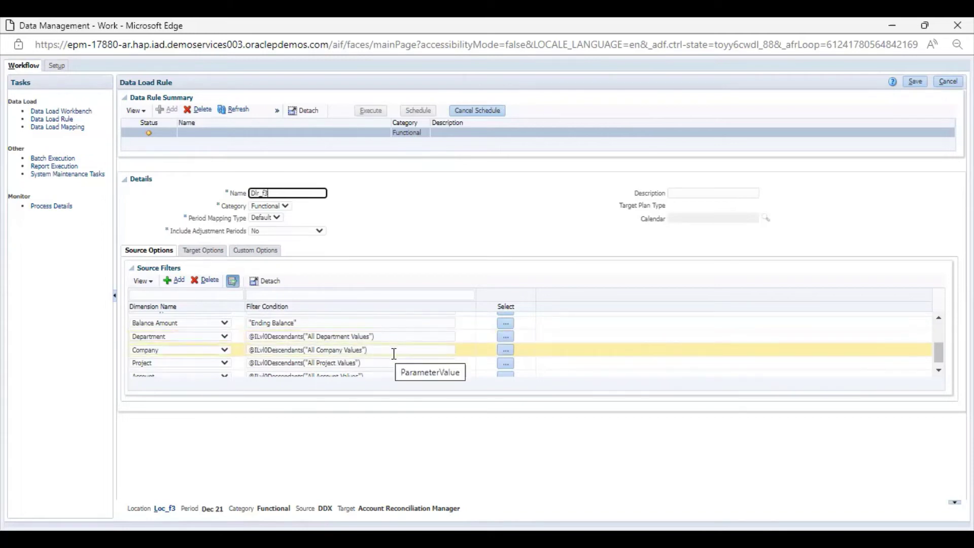
{"action": "scroll", "coordinate": [394, 354], "scroll_direction": "down", "scroll_amount": 1}
{"action": "scroll", "coordinate": [389, 354], "scroll_direction": "up", "scroll_amount": 1}
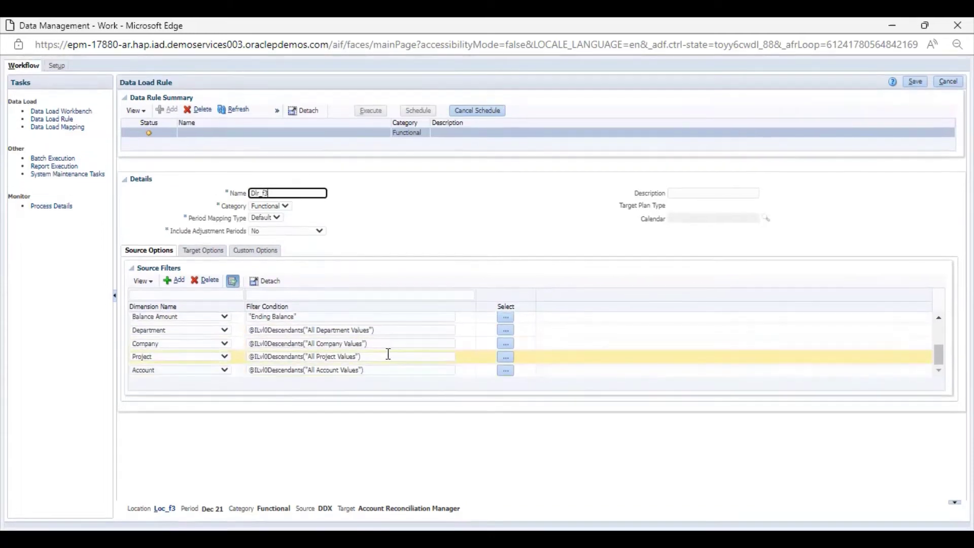
{"action": "scroll", "coordinate": [392, 356], "scroll_direction": "up", "scroll_amount": 5}
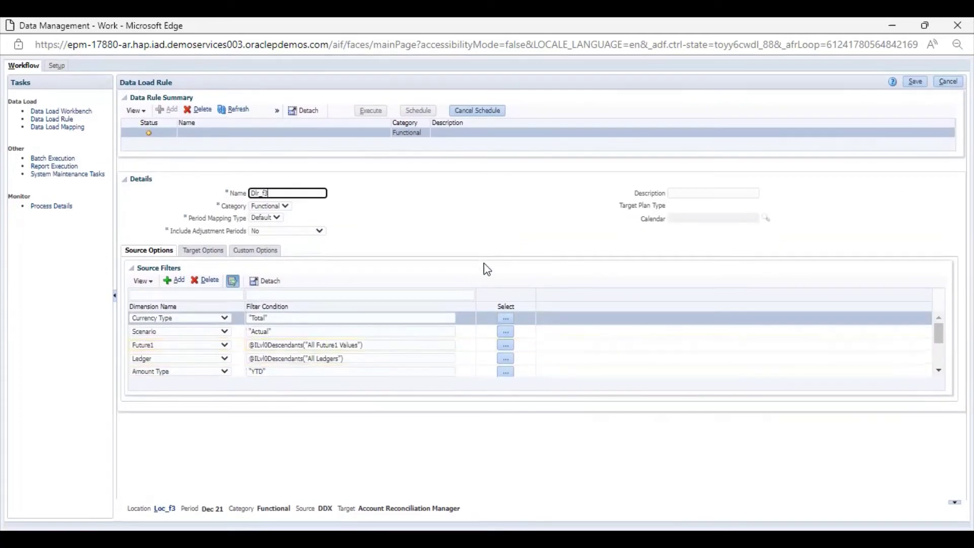
{"action": "left_click", "coordinate": [493, 223]}
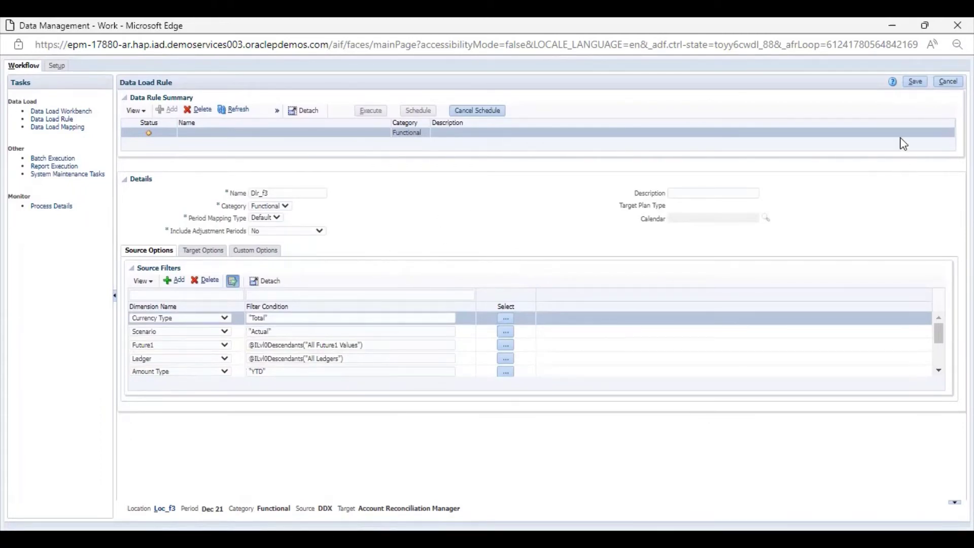
{"action": "left_click", "coordinate": [918, 83]}
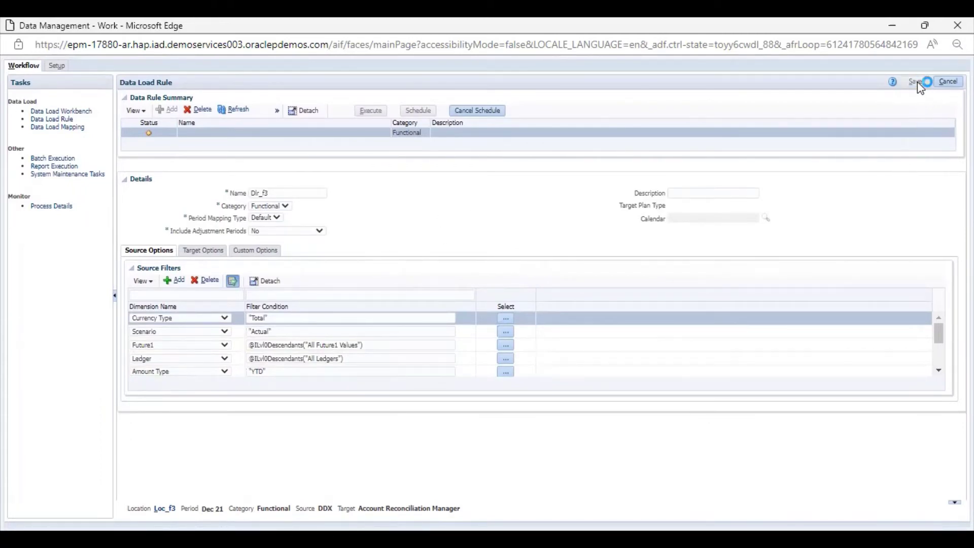
{"action": "left_click", "coordinate": [60, 111]}
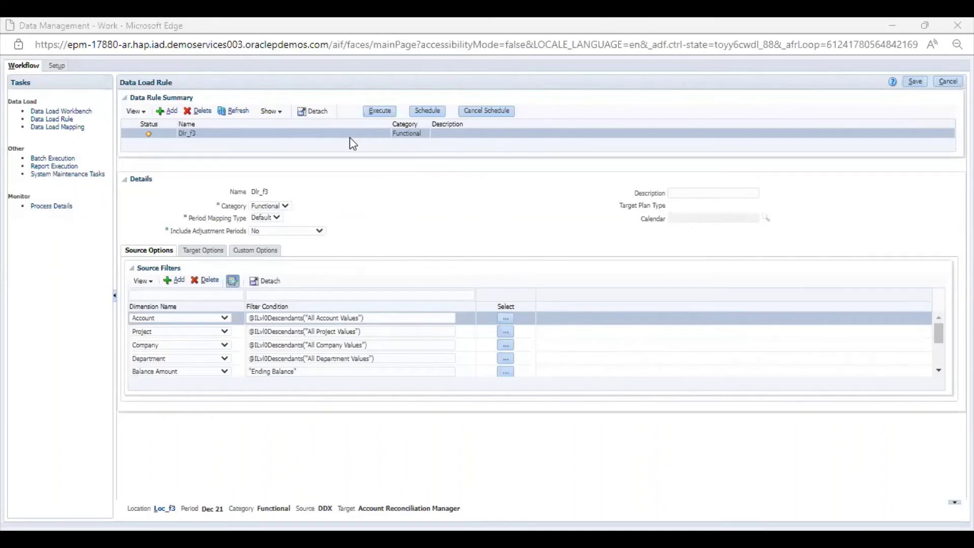
Execute the Dlr_f3 data load rule for Dec 21 with Import from Source enabled.
{"action": "left_click", "coordinate": [383, 113]}
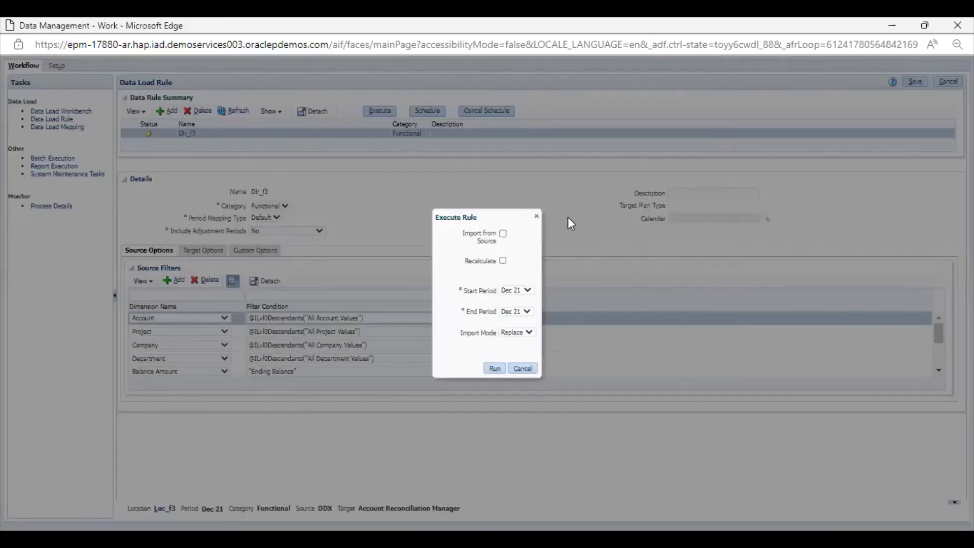
{"action": "left_click", "coordinate": [503, 235]}
{"action": "left_click", "coordinate": [493, 369]}
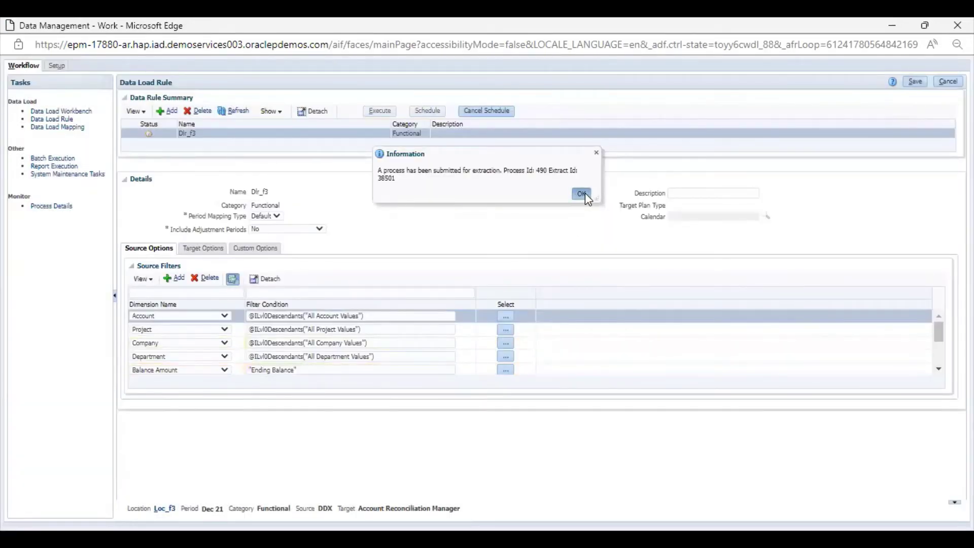
{"action": "left_click", "coordinate": [584, 194]}
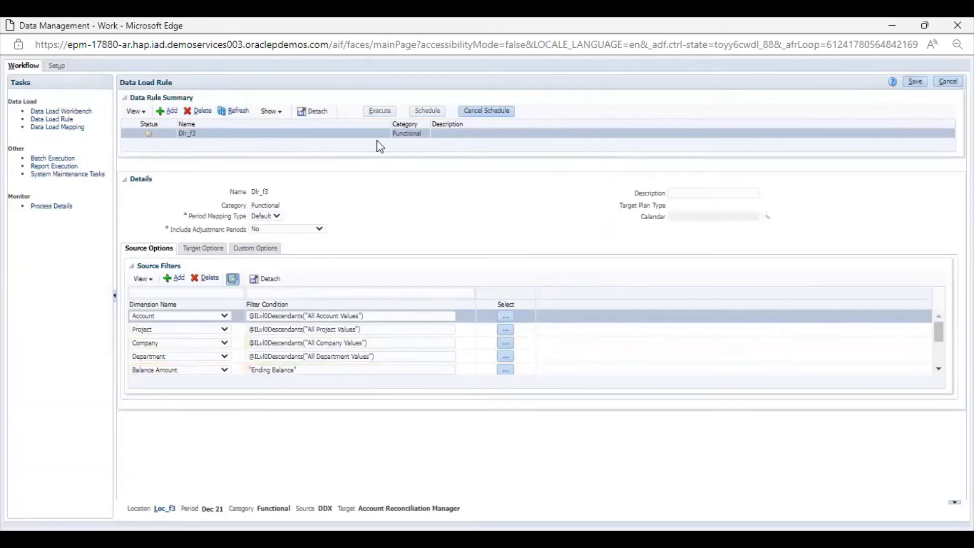
Refresh the data rule summary repeatedly to check the execution status of Dlr_f3.
{"action": "left_click", "coordinate": [239, 115]}
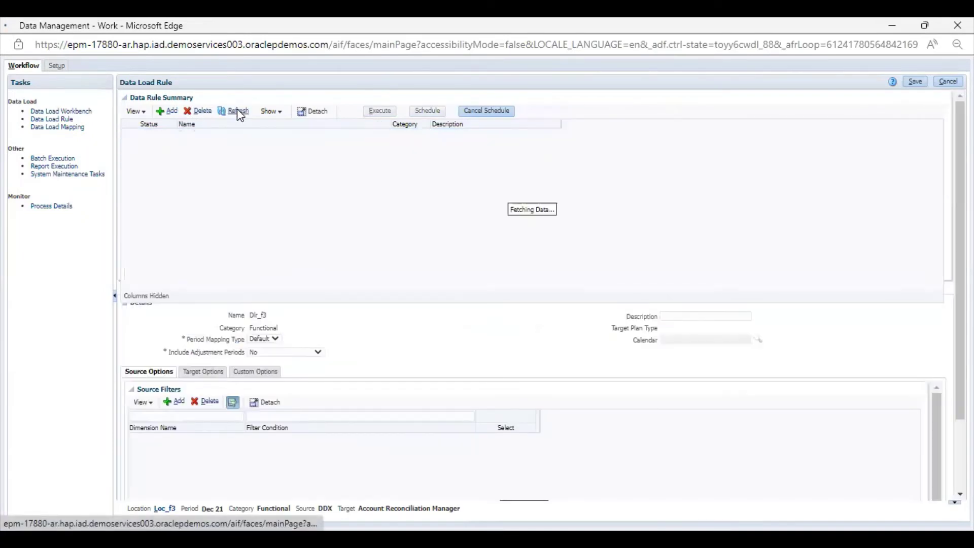
{"action": "left_click", "coordinate": [237, 111]}
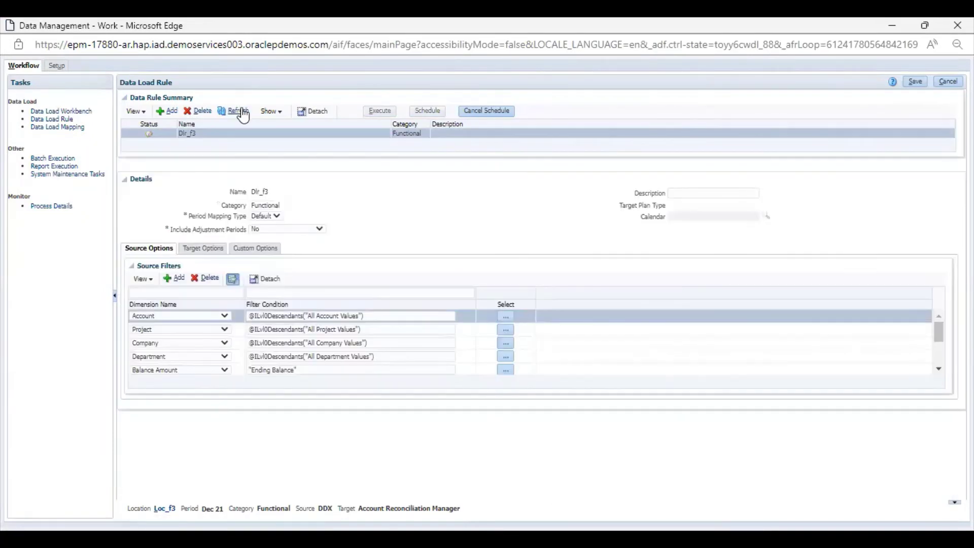
{"action": "left_click", "coordinate": [243, 111]}
{"action": "left_click", "coordinate": [243, 111]}
{"action": "left_click", "coordinate": [243, 111]}
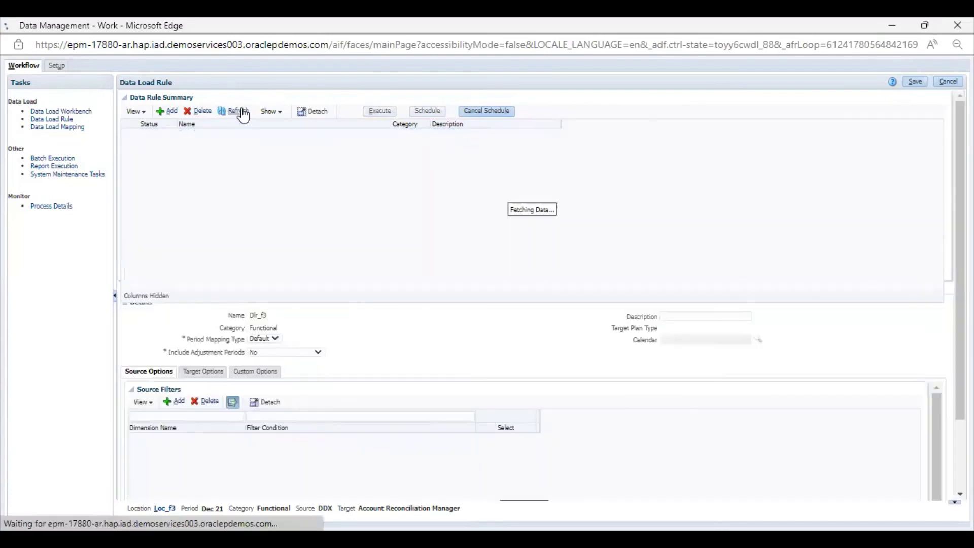
{"action": "left_click", "coordinate": [244, 112]}
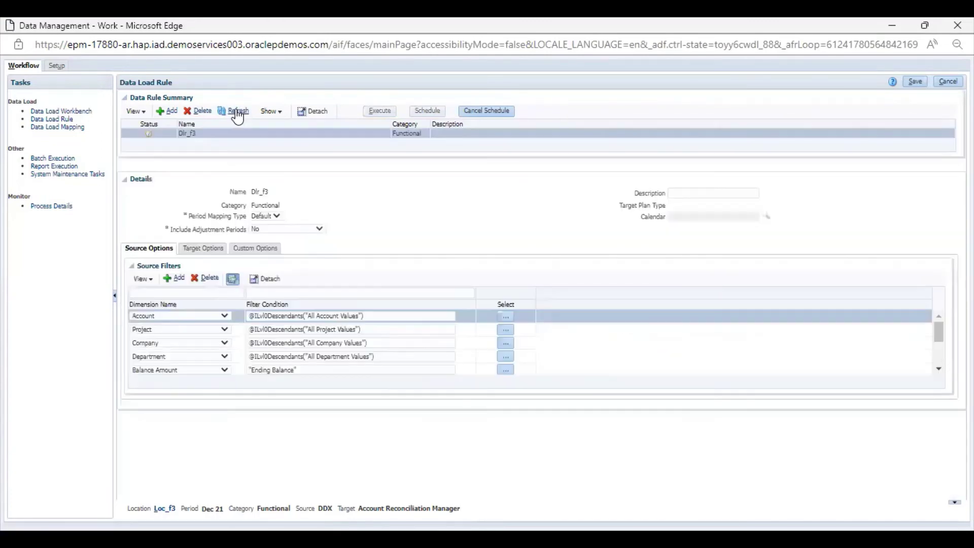
{"action": "left_click", "coordinate": [240, 115]}
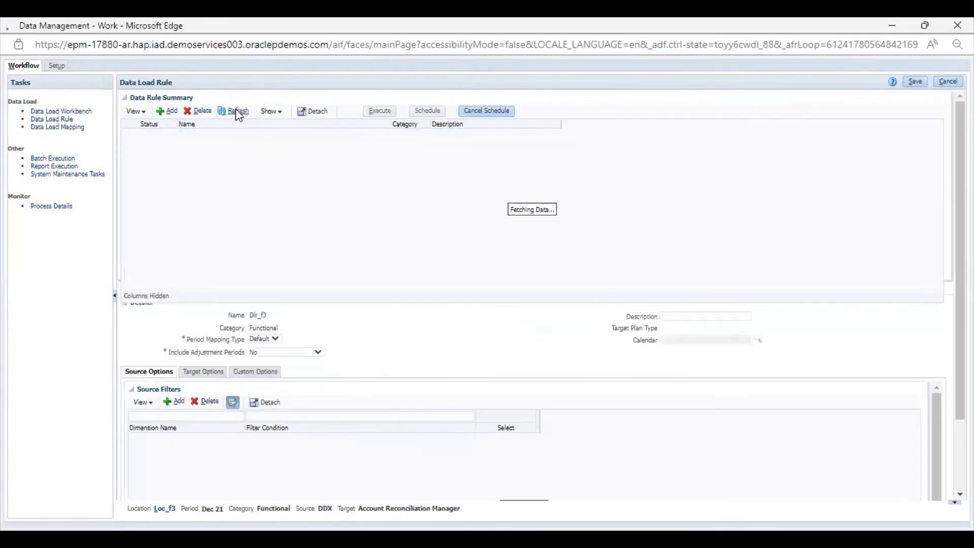
{"action": "left_click", "coordinate": [240, 115]}
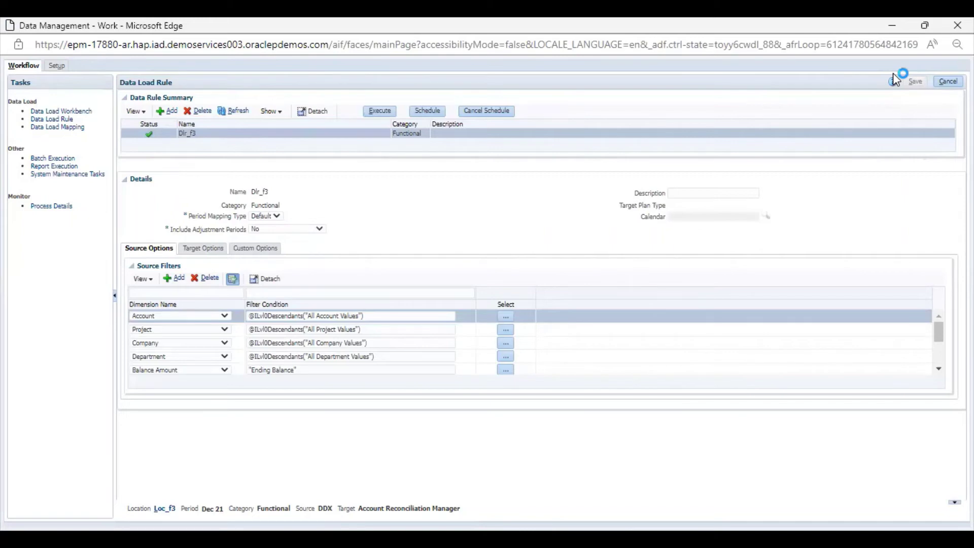
Examine the records loaded by Dlr_f3 in the Data Load Workbench and the application period mappings in Setup, and return to Workflow.
{"action": "left_click", "coordinate": [77, 111]}
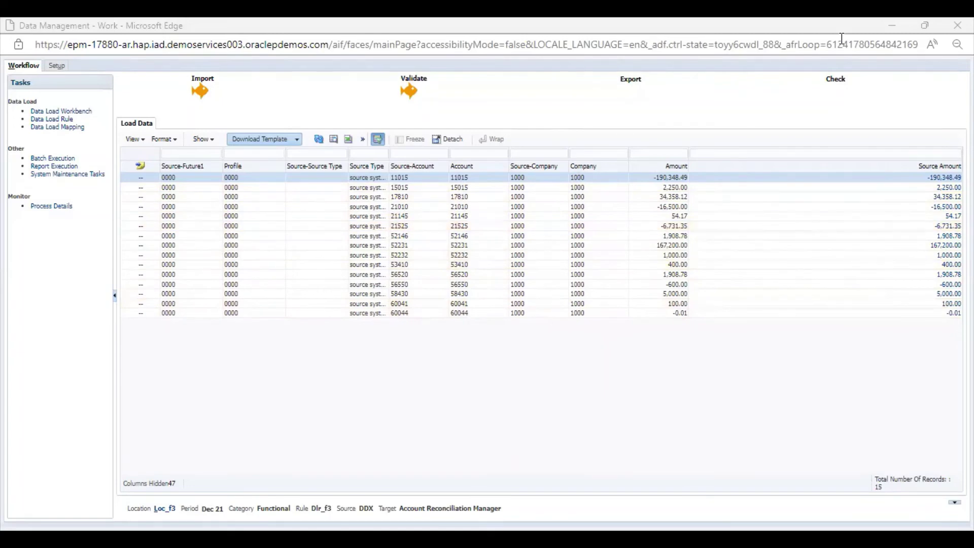
{"action": "left_click", "coordinate": [57, 67]}
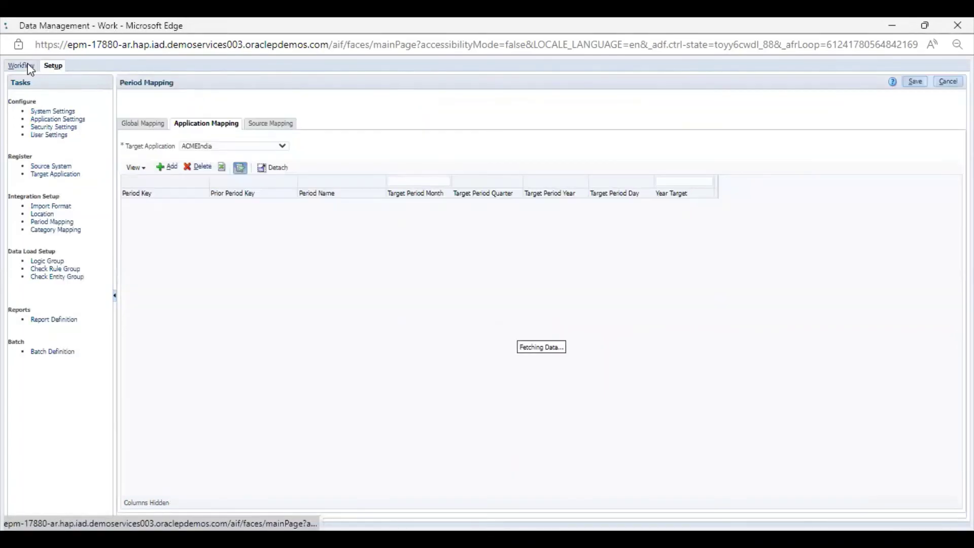
{"action": "left_click", "coordinate": [29, 66]}
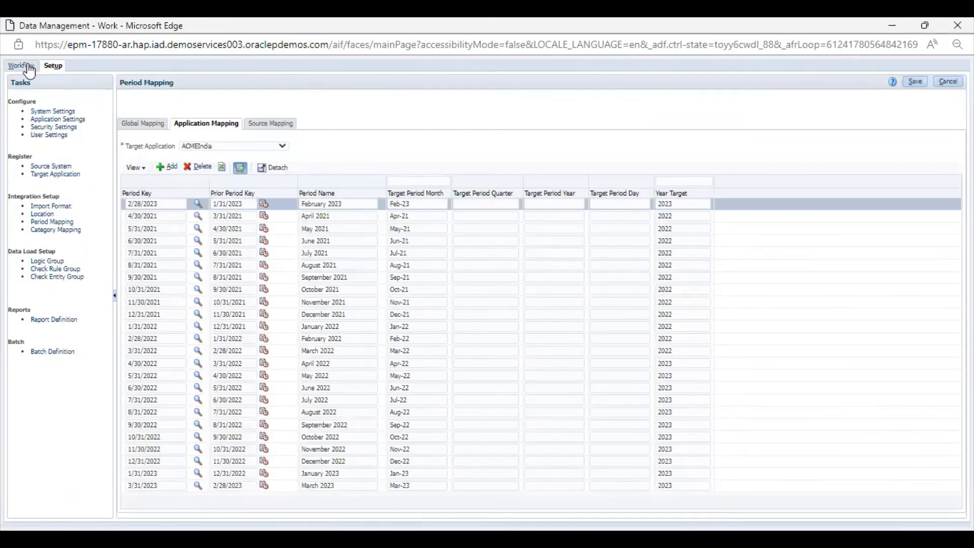
Change the target value of the Profile dimension's Like mapping to #SQL in the data load mappings for Loc_f3.
{"action": "left_click", "coordinate": [73, 128]}
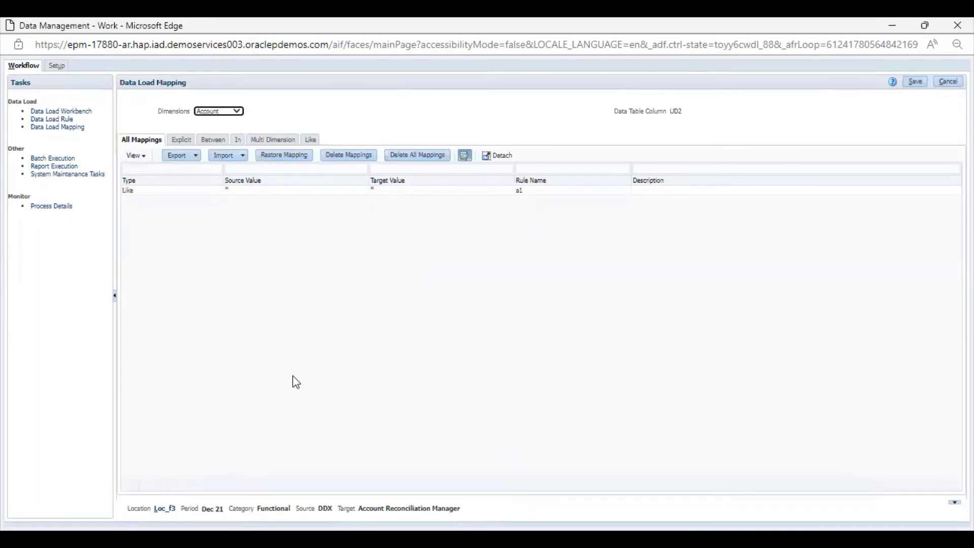
{"action": "left_click", "coordinate": [311, 141]}
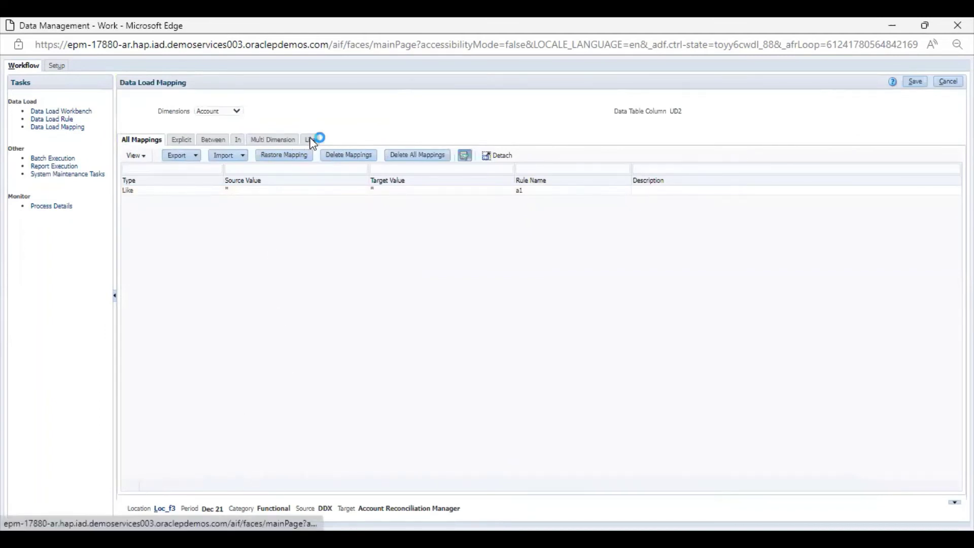
{"action": "left_click", "coordinate": [234, 111]}
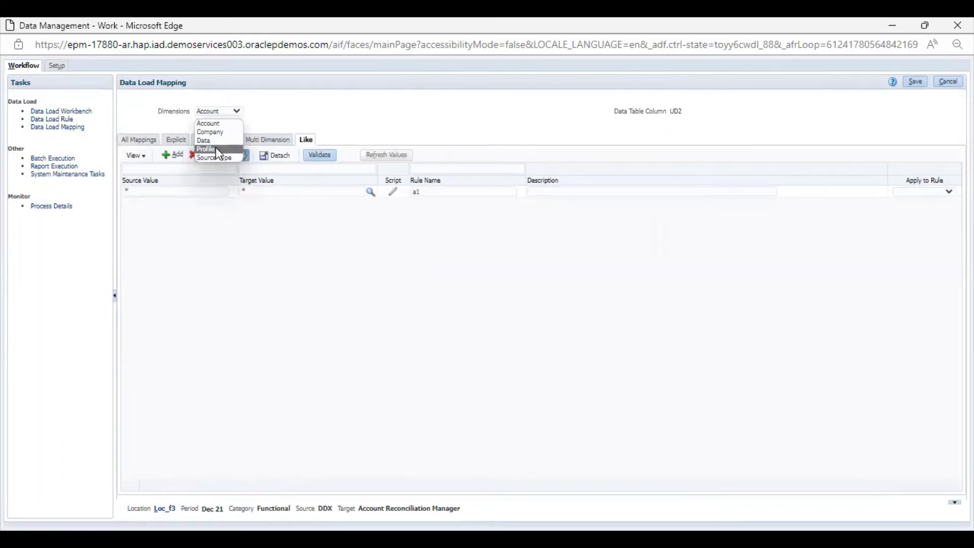
{"action": "left_click", "coordinate": [217, 149]}
{"action": "left_click", "coordinate": [288, 191]}
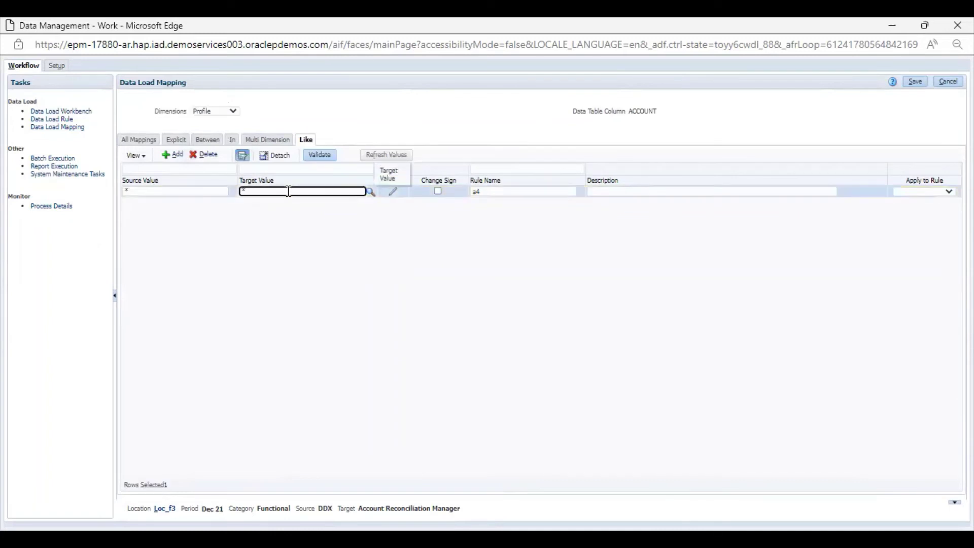
{"action": "key", "text": "BackSpace"}
{"action": "type", "text": "#"}
{"action": "type", "text": "SOL"}
Enter the script UD3||'-'||UD2 for the Profile mapping a4 and save the data load mapping.
{"action": "left_click", "coordinate": [393, 190]}
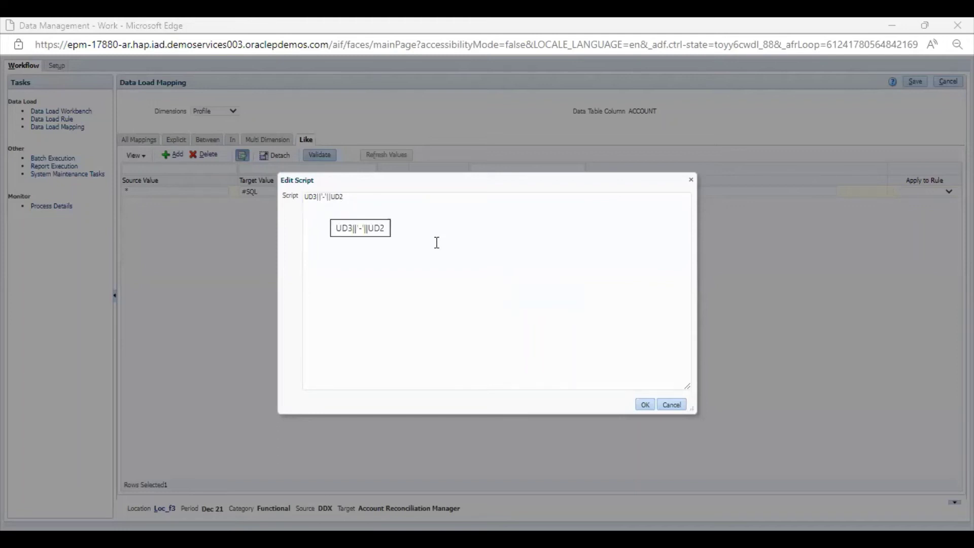
{"action": "left_click", "coordinate": [645, 406]}
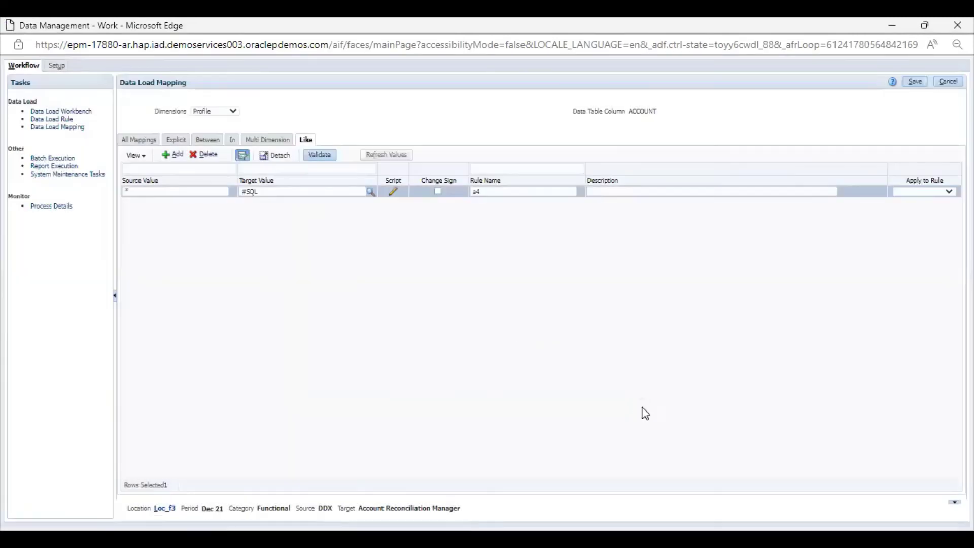
{"action": "left_click", "coordinate": [913, 82]}
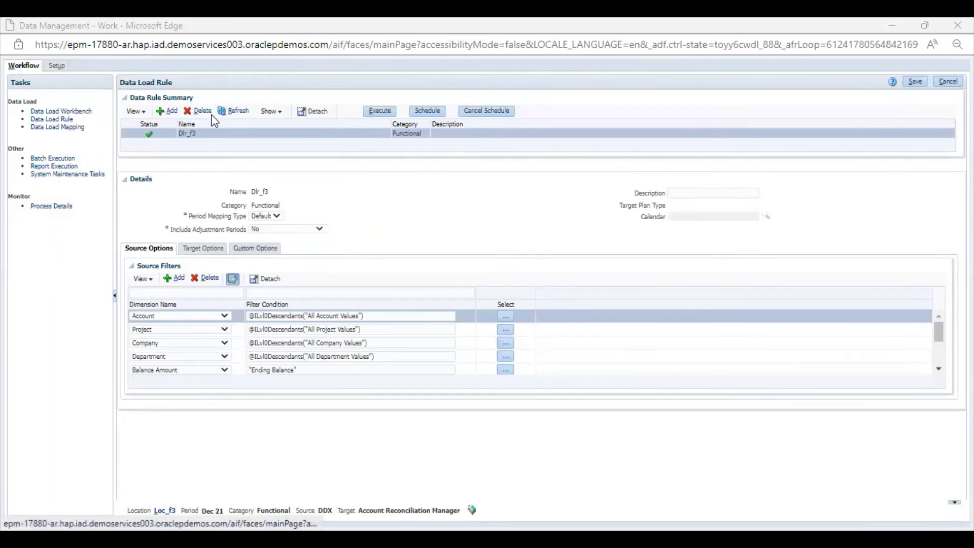
Create a second data load rule named Dlr03_f3 for location Loc_f3 and save it.
{"action": "left_click", "coordinate": [171, 115]}
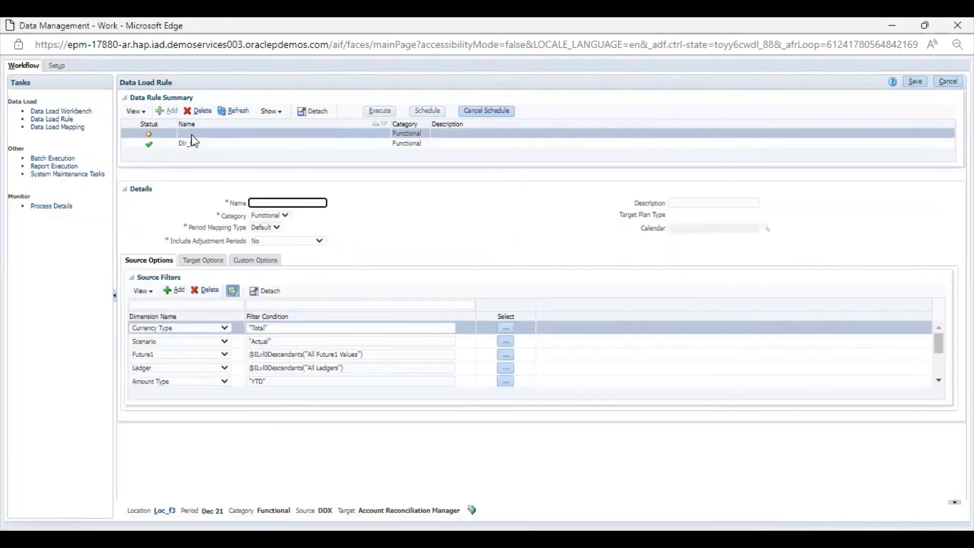
{"action": "left_click", "coordinate": [264, 198]}
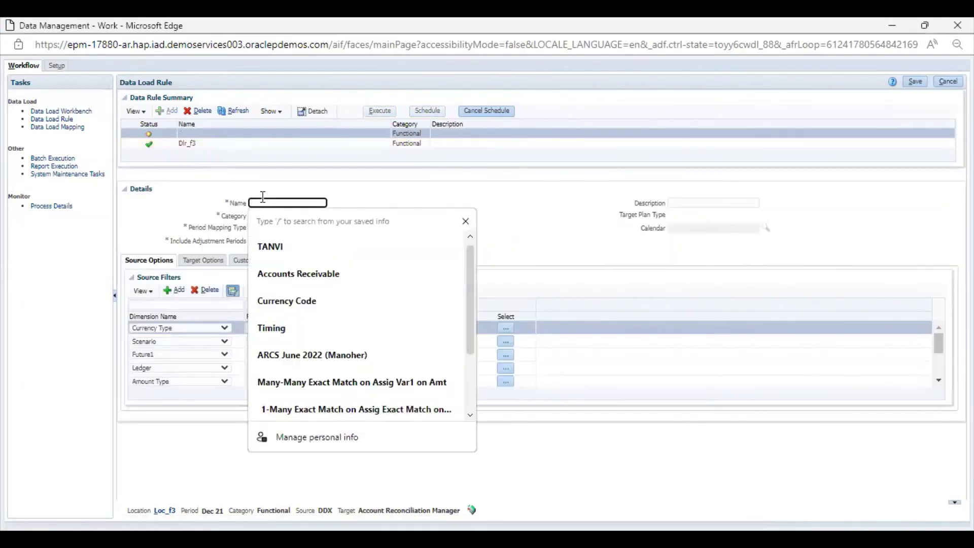
{"action": "type", "text": "D"}
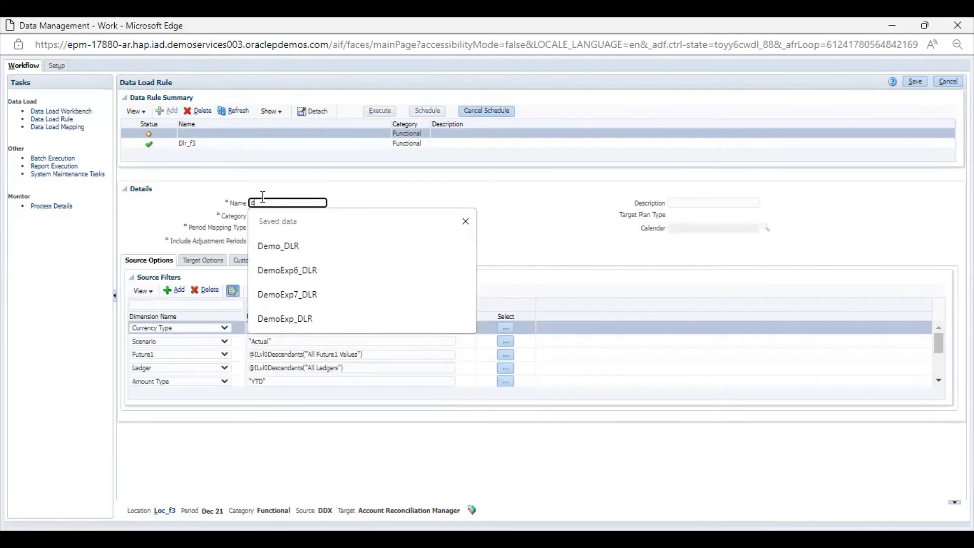
{"action": "key", "text": "BackSpace"}
{"action": "type", "text": "Dl"}
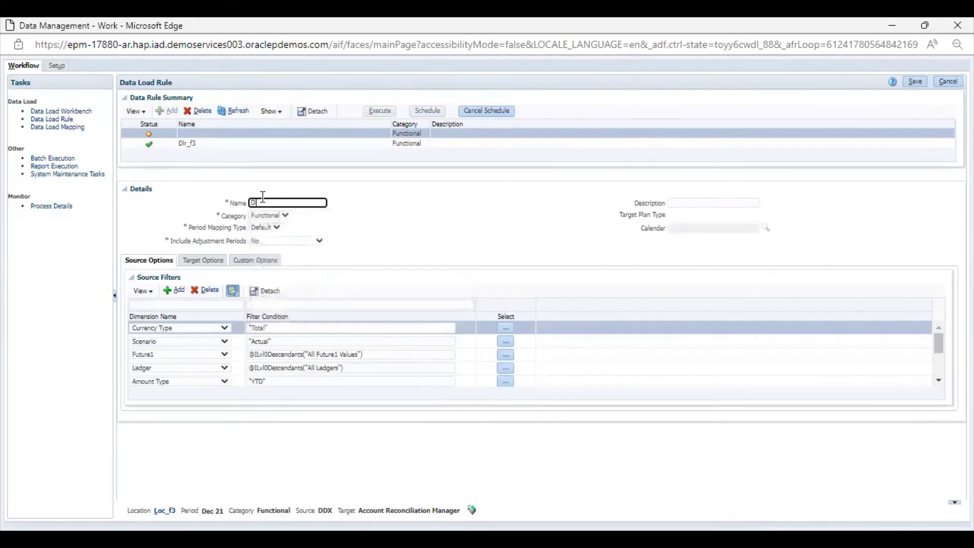
{"action": "type", "text": "r_f303"}
{"action": "left_click", "coordinate": [915, 82]}
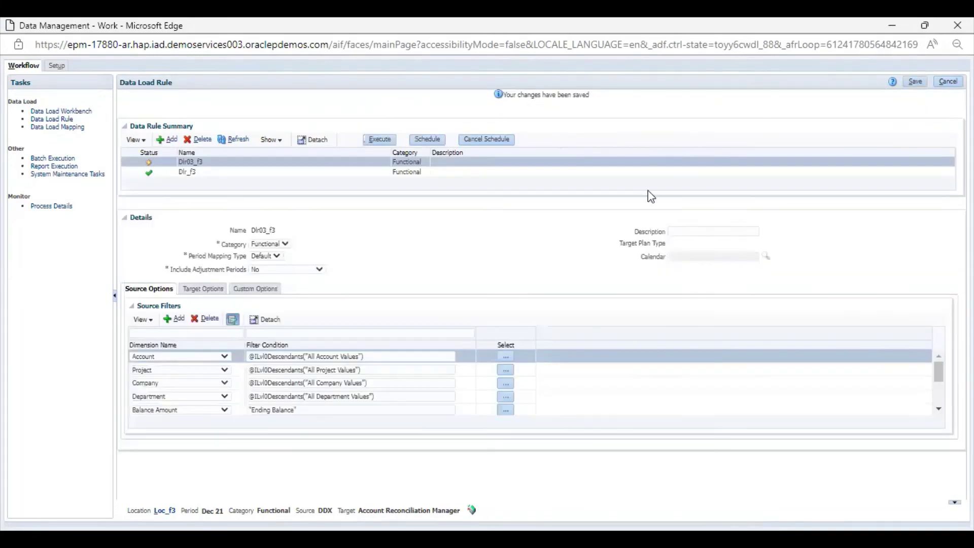
Execute the Dlr03_f3 data load rule from source for Dec 21 with import mode Replace.
{"action": "left_click", "coordinate": [388, 140]}
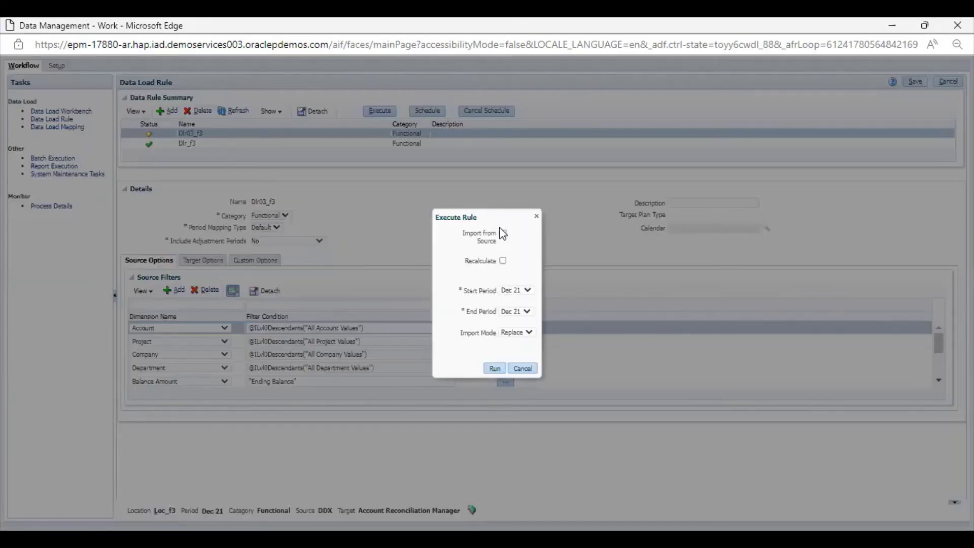
{"action": "left_click", "coordinate": [491, 367]}
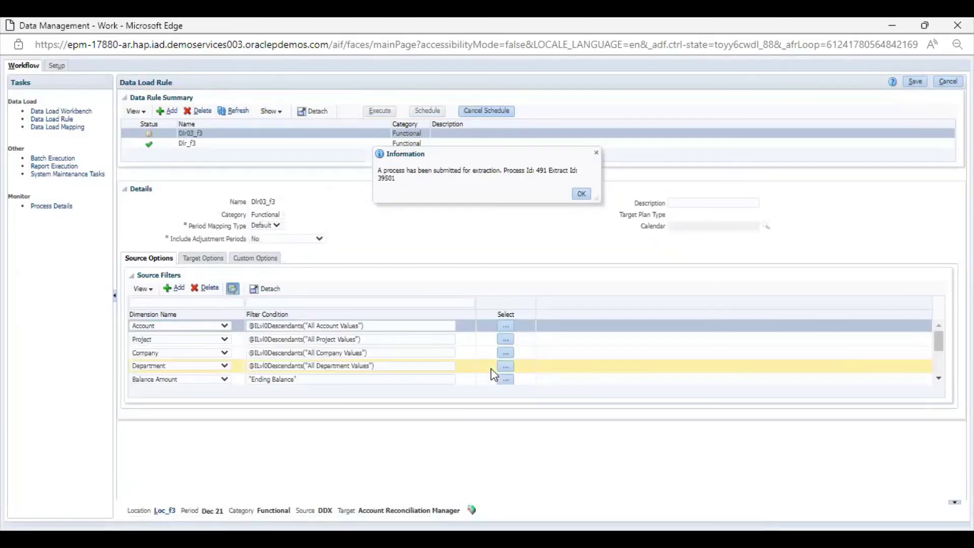
{"action": "left_click", "coordinate": [582, 193]}
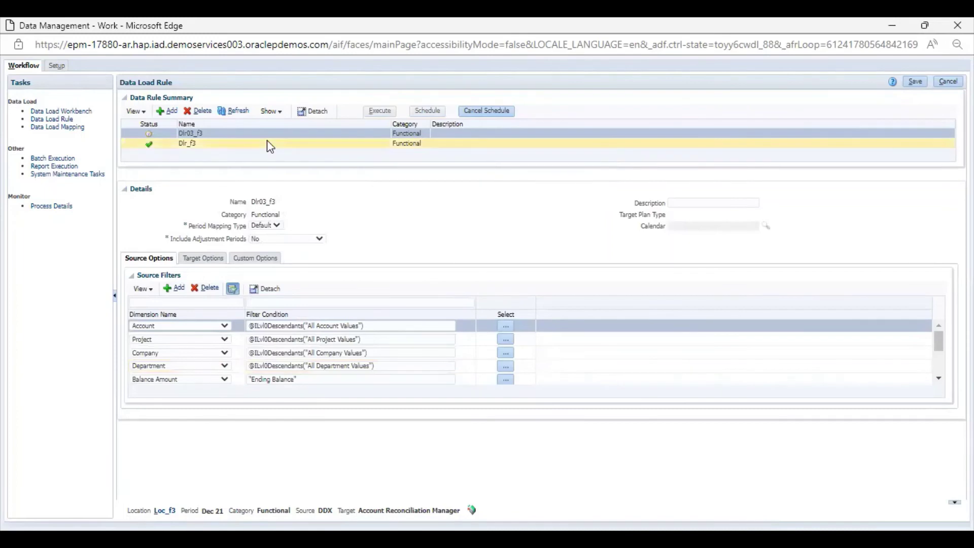
Refresh the data rule summary repeatedly to check the execution status of Dlr03_f3, and open the Data Load Workbench to review the data.
{"action": "left_click", "coordinate": [235, 112]}
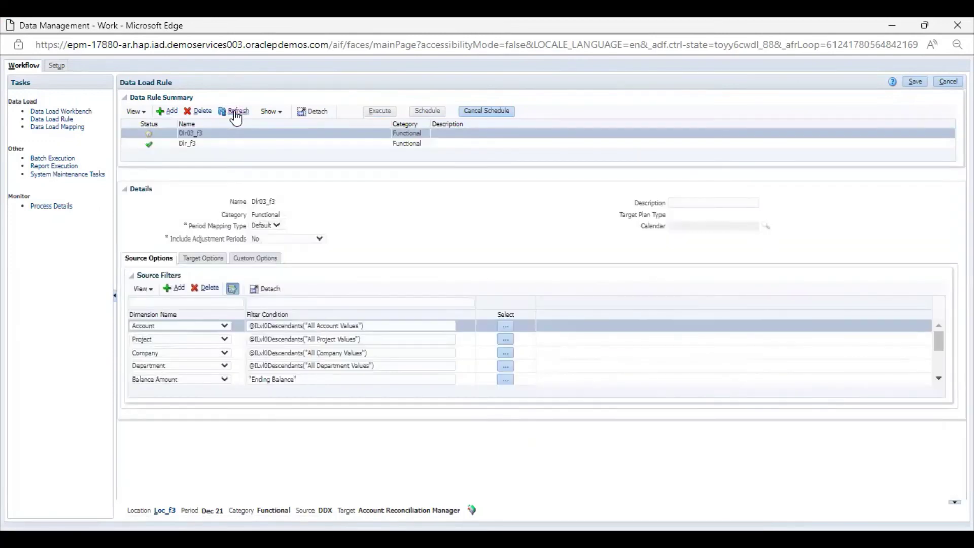
{"action": "left_click", "coordinate": [236, 116]}
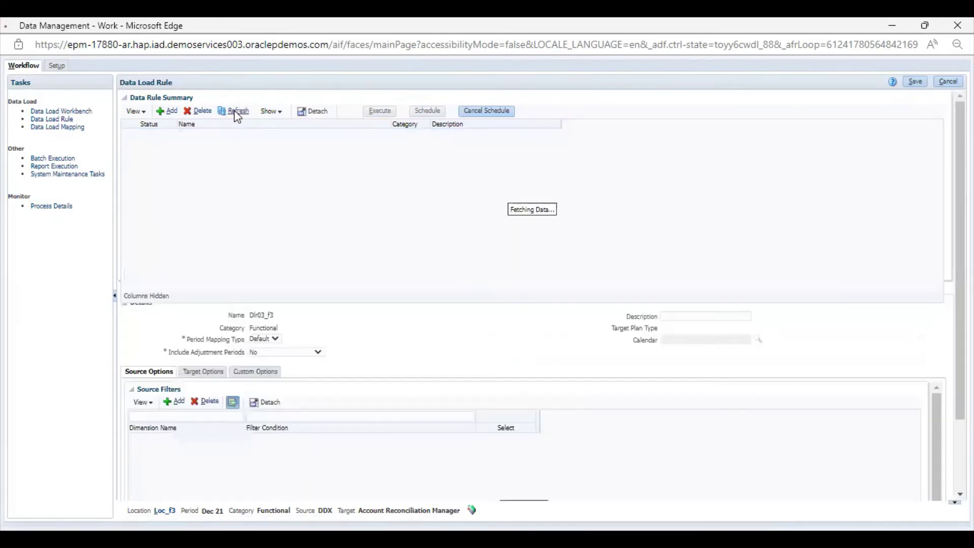
{"action": "left_click", "coordinate": [235, 116]}
{"action": "left_click", "coordinate": [237, 117]}
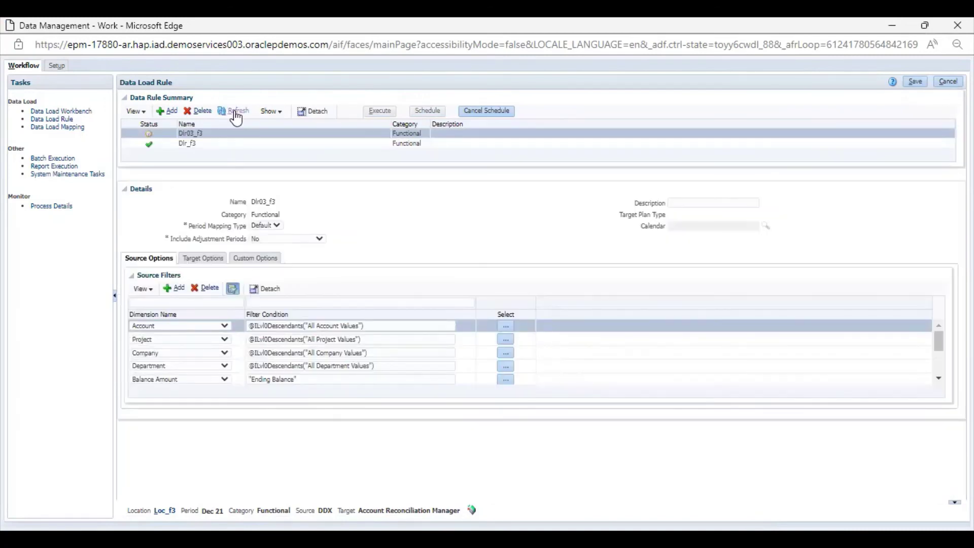
{"action": "left_click", "coordinate": [237, 117]}
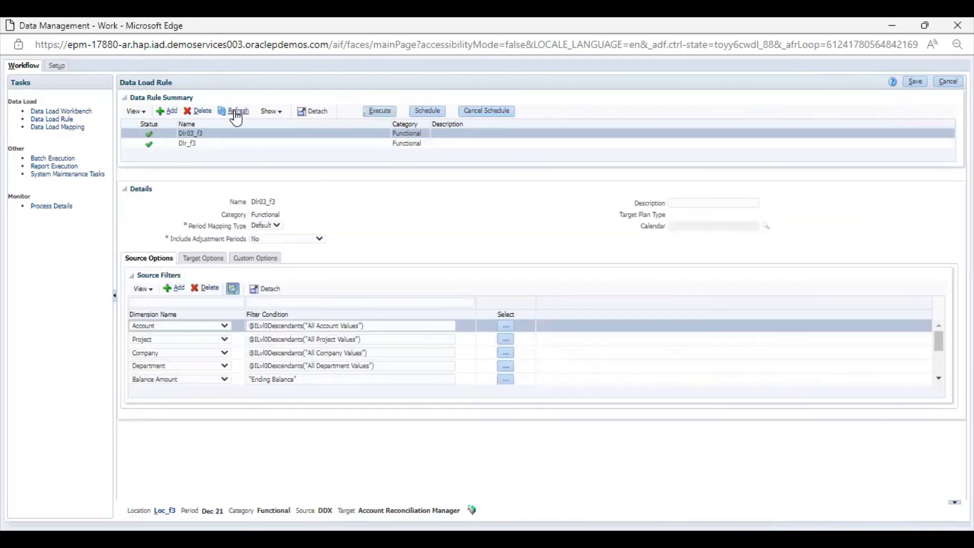
{"action": "left_click", "coordinate": [187, 147]}
{"action": "left_click", "coordinate": [77, 112]}
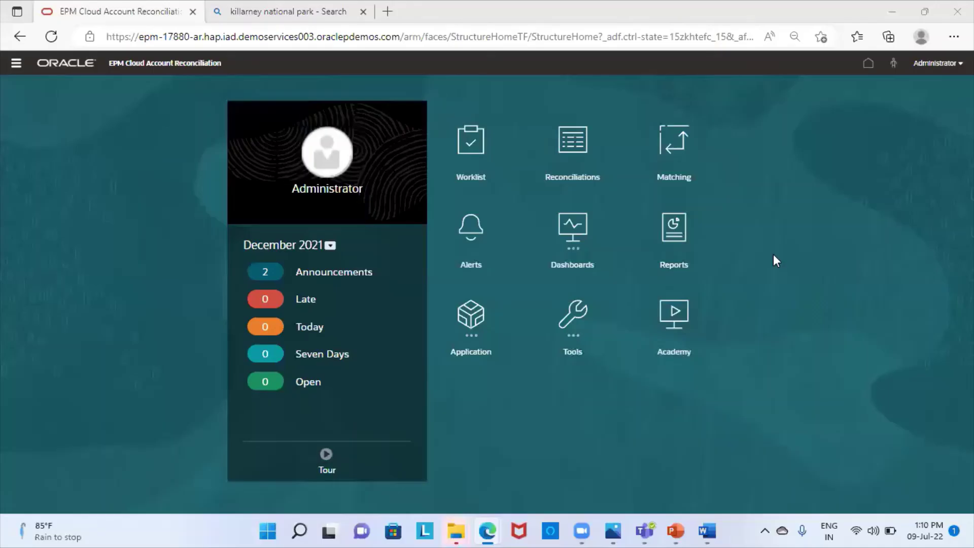
Switch to the EPM Cloud Account Reconciliation window and open the data import for the December 2021 period.
{"action": "left_click", "coordinate": [471, 326]}
{"action": "left_click", "coordinate": [601, 405]}
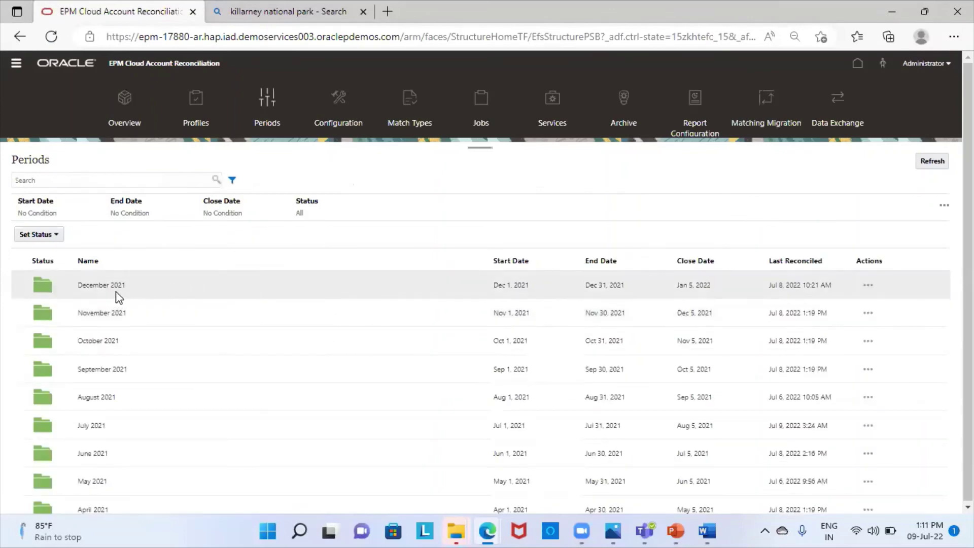
{"action": "left_click", "coordinate": [869, 286]}
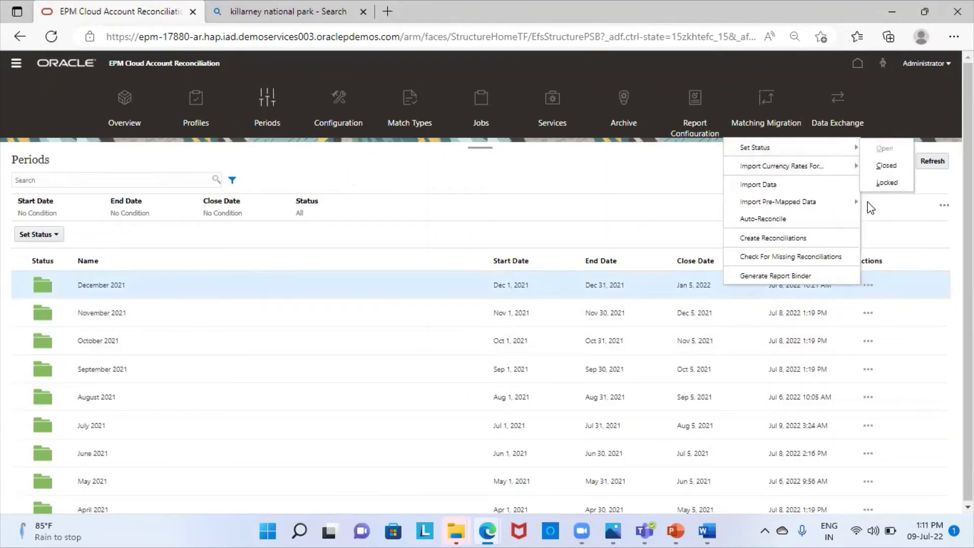
{"action": "left_click", "coordinate": [776, 185]}
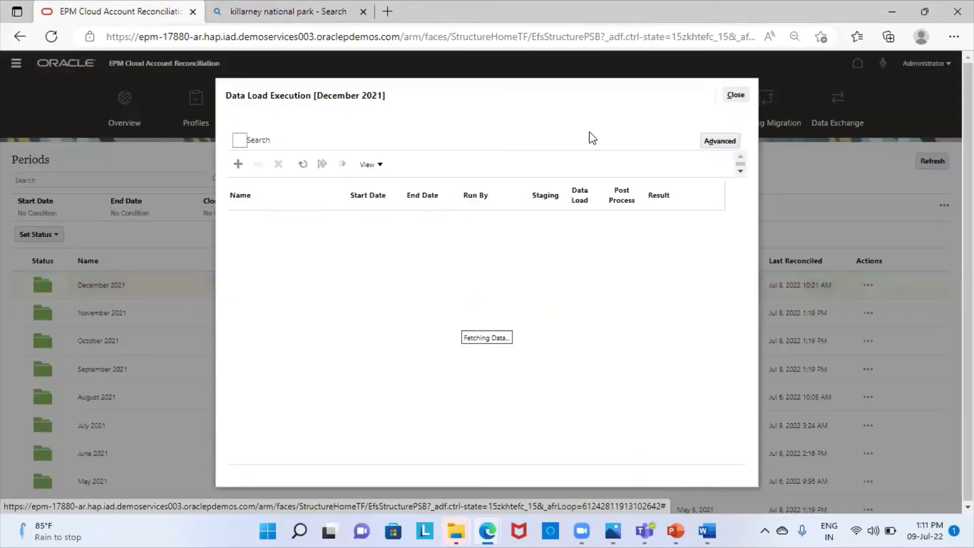
Start a new data load execution for December 2021 and name it Loc_f3.
{"action": "left_click", "coordinate": [238, 165]}
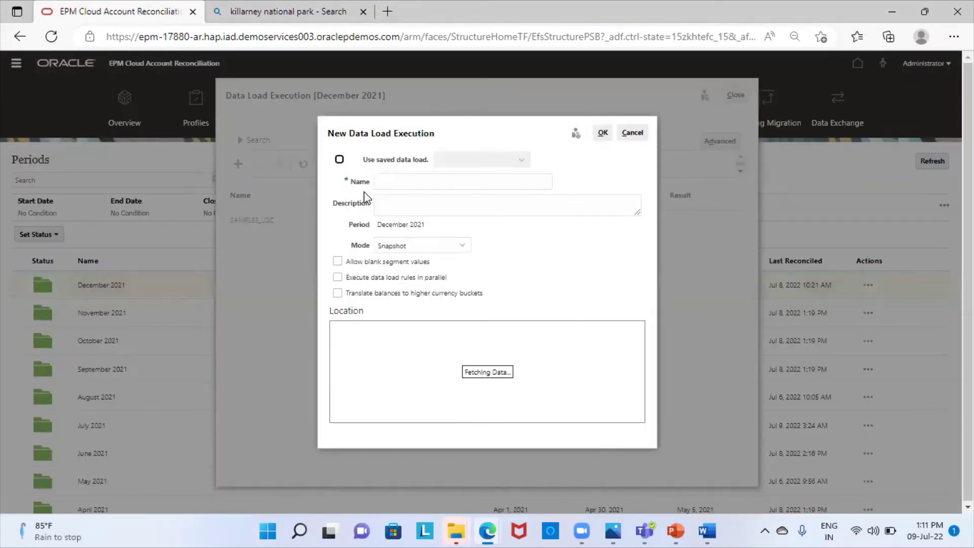
{"action": "left_click", "coordinate": [395, 181]}
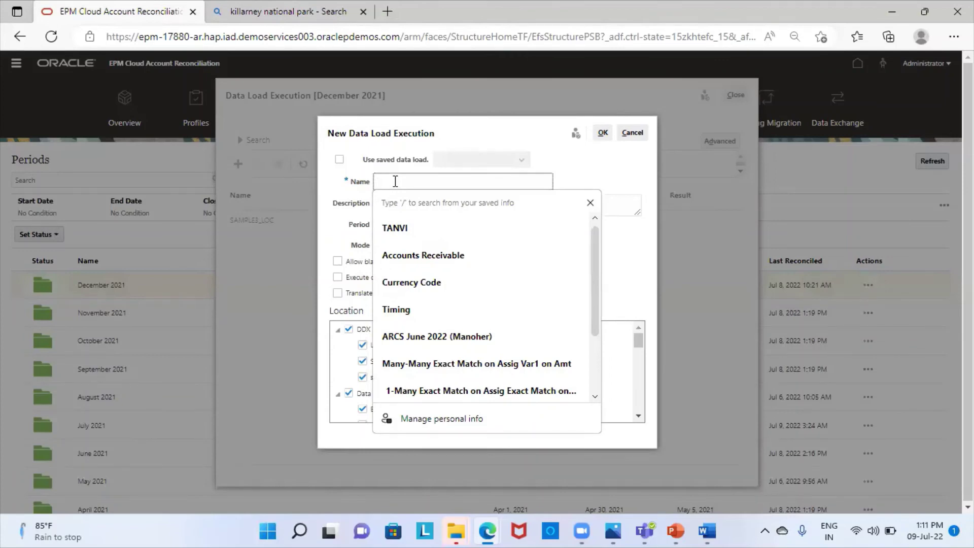
{"action": "type", "text": "Loc"}
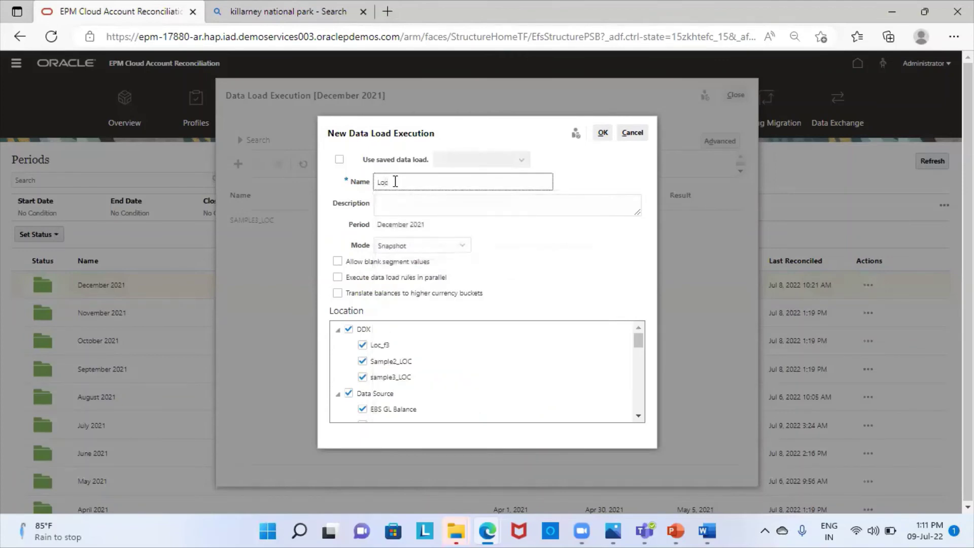
{"action": "type", "text": "_f3"}
Exclude the Sample2_LOC and sample3_LOC locations under DDX from the data load, keeping Loc_f3 selected.
{"action": "scroll", "coordinate": [434, 350], "scroll_direction": "down", "scroll_amount": 1}
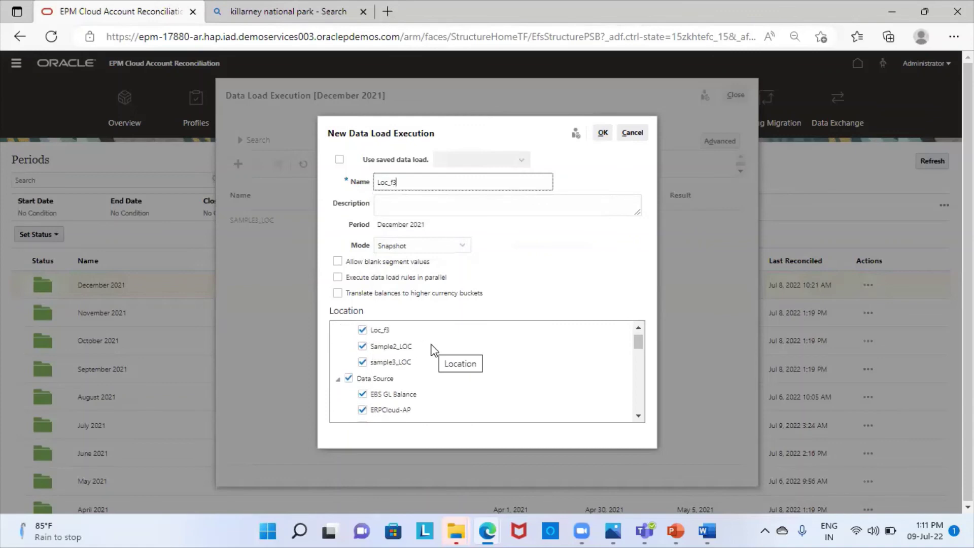
{"action": "scroll", "coordinate": [434, 350], "scroll_direction": "up", "scroll_amount": 1}
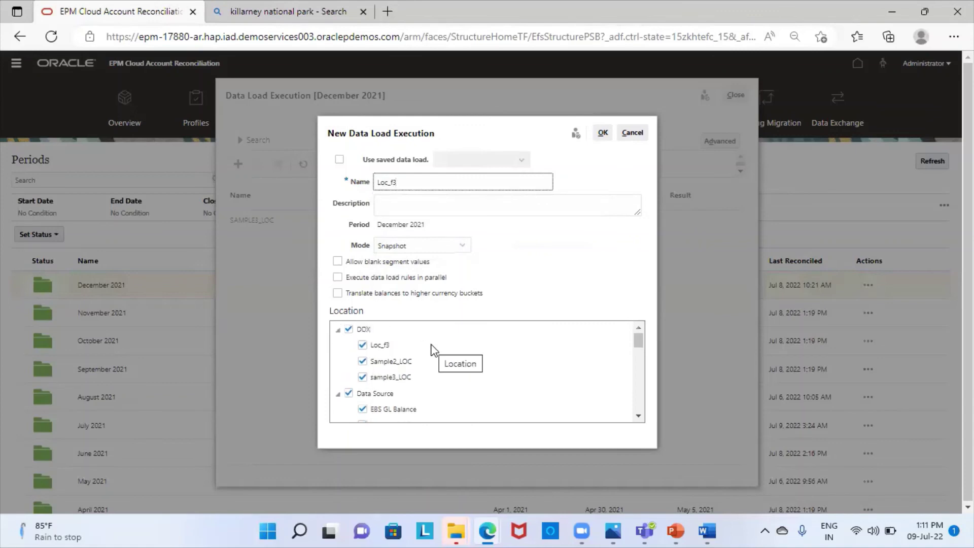
{"action": "left_click", "coordinate": [363, 362]}
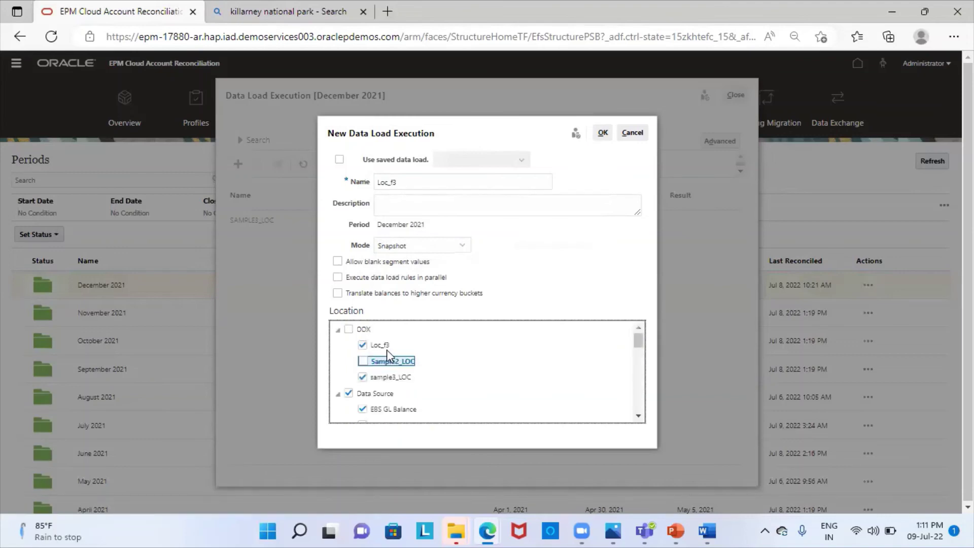
{"action": "left_click", "coordinate": [363, 378]}
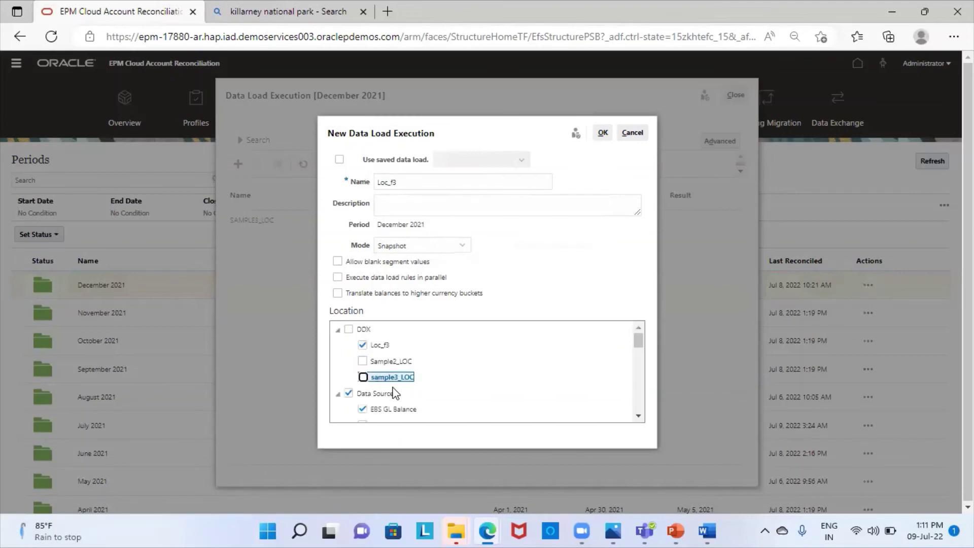
Deselect all locations in the Data Source, EBS Source, EPM and File groups.
{"action": "left_click", "coordinate": [349, 393]}
{"action": "left_click", "coordinate": [349, 394]}
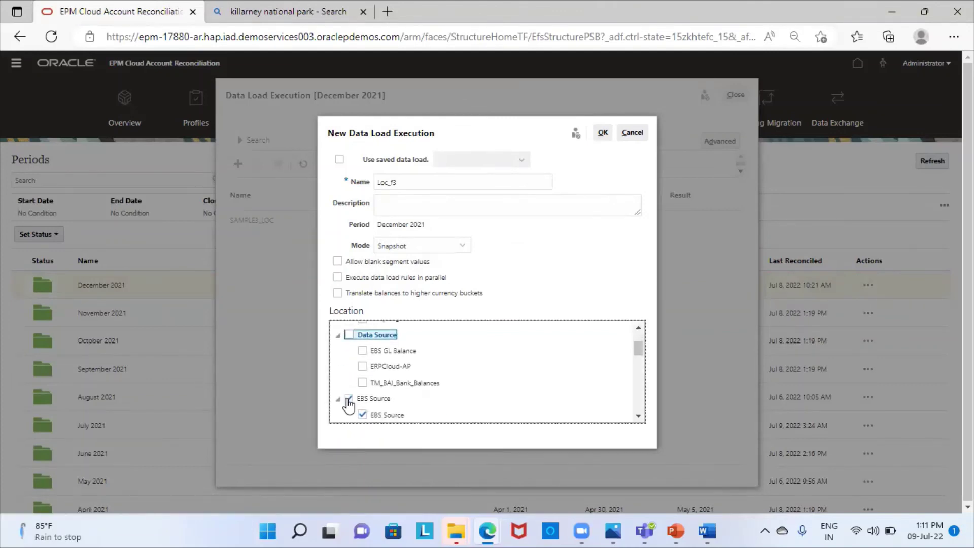
{"action": "left_click", "coordinate": [349, 399]}
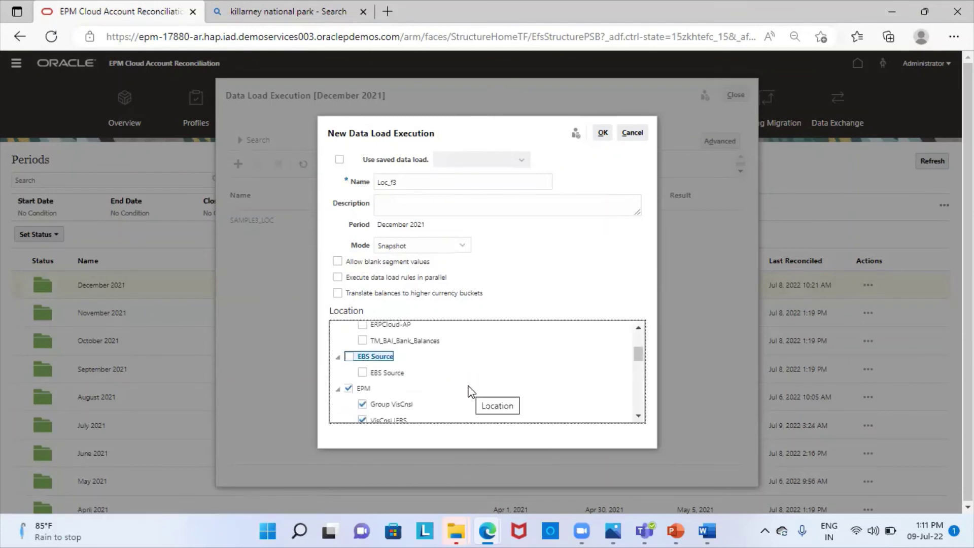
{"action": "left_click", "coordinate": [349, 383]}
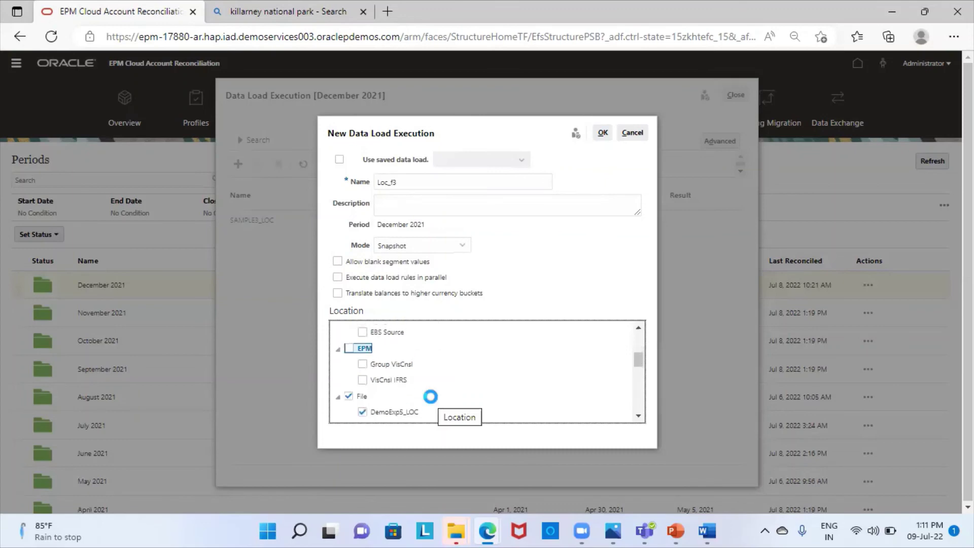
{"action": "left_click", "coordinate": [349, 391]}
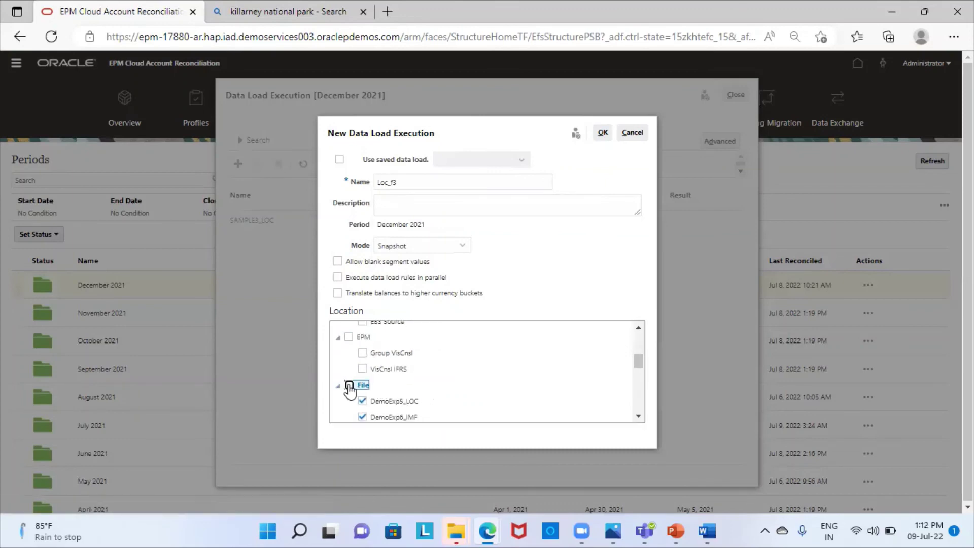
{"action": "left_click", "coordinate": [349, 388]}
Deselect the Fusion Financials Cloud location group and submit the Loc_f3 data load execution for December 2021.
{"action": "scroll", "coordinate": [425, 403], "scroll_direction": "down", "scroll_amount": 3}
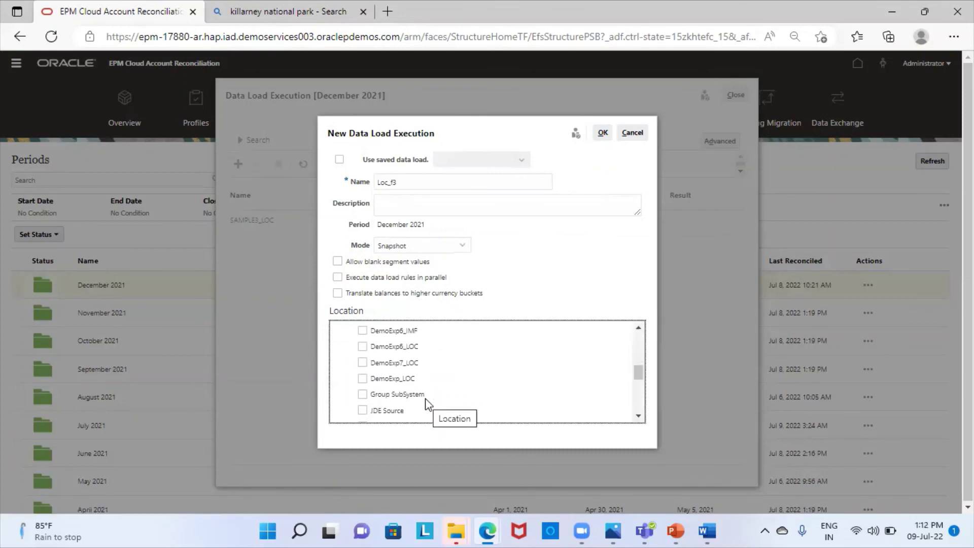
{"action": "scroll", "coordinate": [425, 404], "scroll_direction": "down", "scroll_amount": 5}
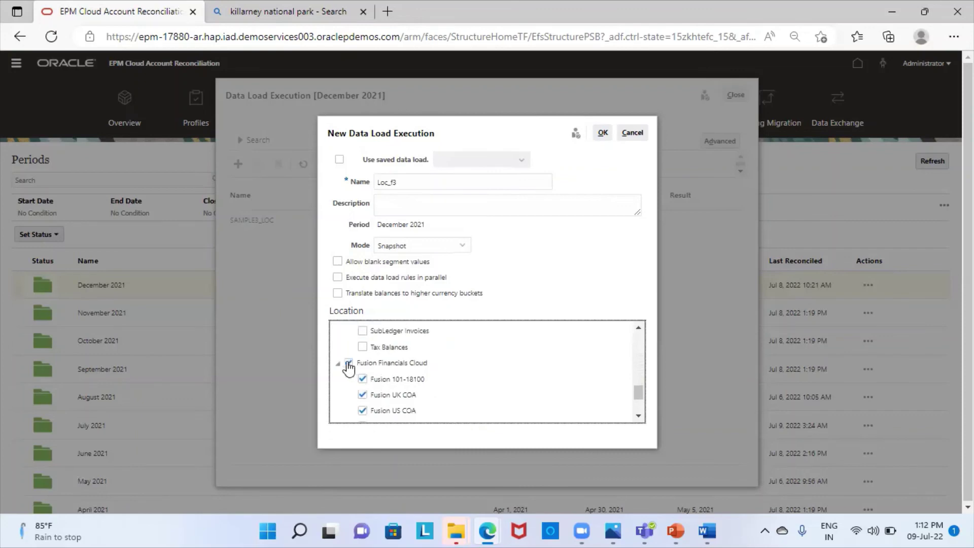
{"action": "left_click", "coordinate": [349, 363]}
{"action": "scroll", "coordinate": [433, 389], "scroll_direction": "down", "scroll_amount": 2}
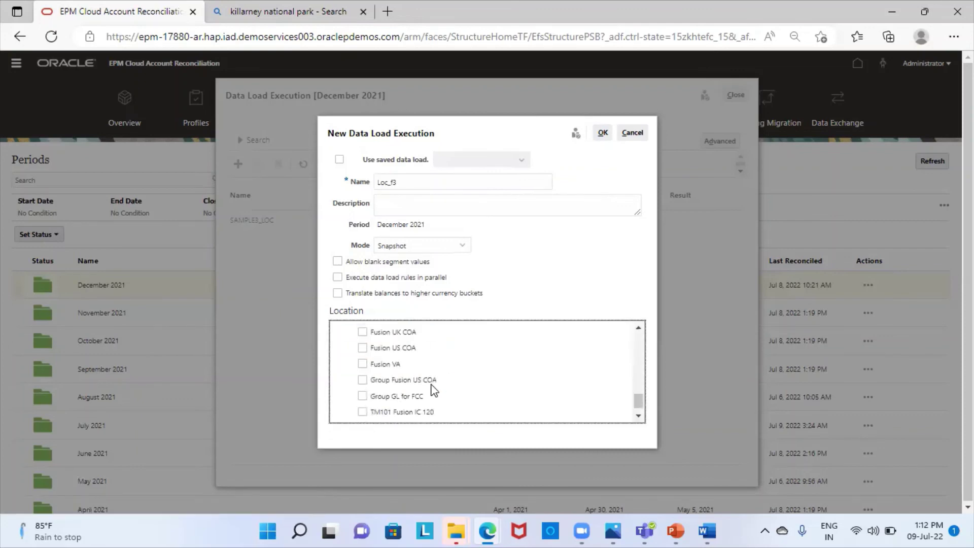
{"action": "scroll", "coordinate": [432, 390], "scroll_direction": "down", "scroll_amount": 1}
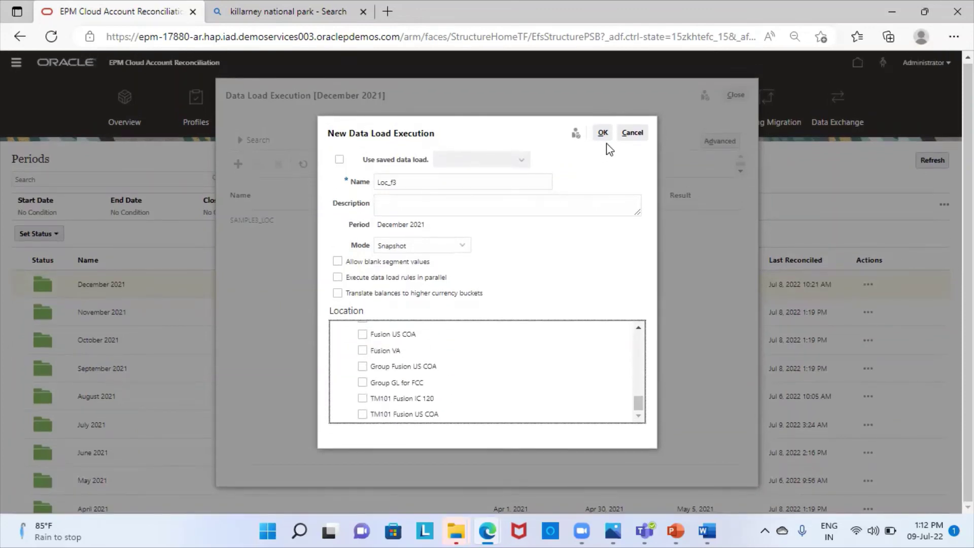
{"action": "left_click", "coordinate": [605, 134]}
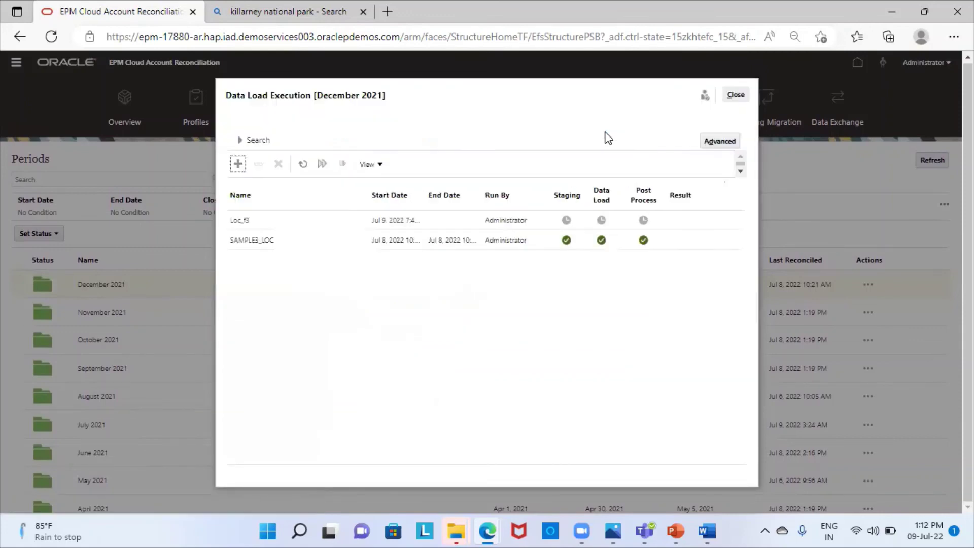
Refresh the December 2021 data load executions repeatedly to check the status of Loc_f3, and close the execution list.
{"action": "left_click", "coordinate": [303, 164]}
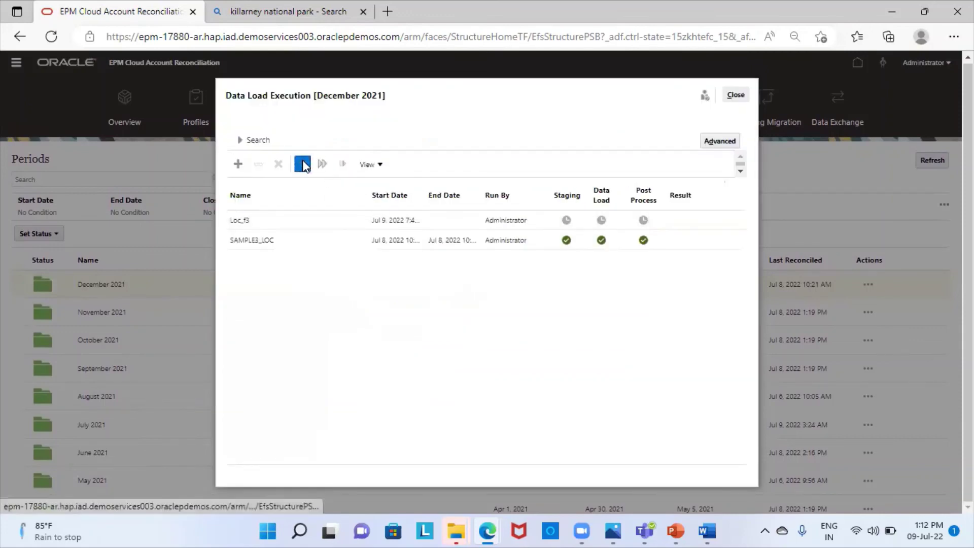
{"action": "left_click", "coordinate": [304, 164]}
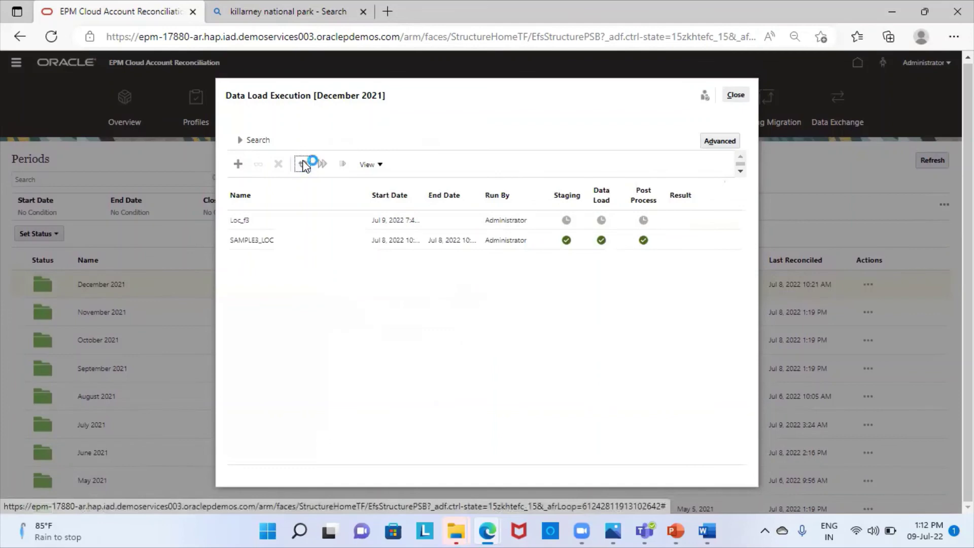
{"action": "left_click", "coordinate": [304, 164]}
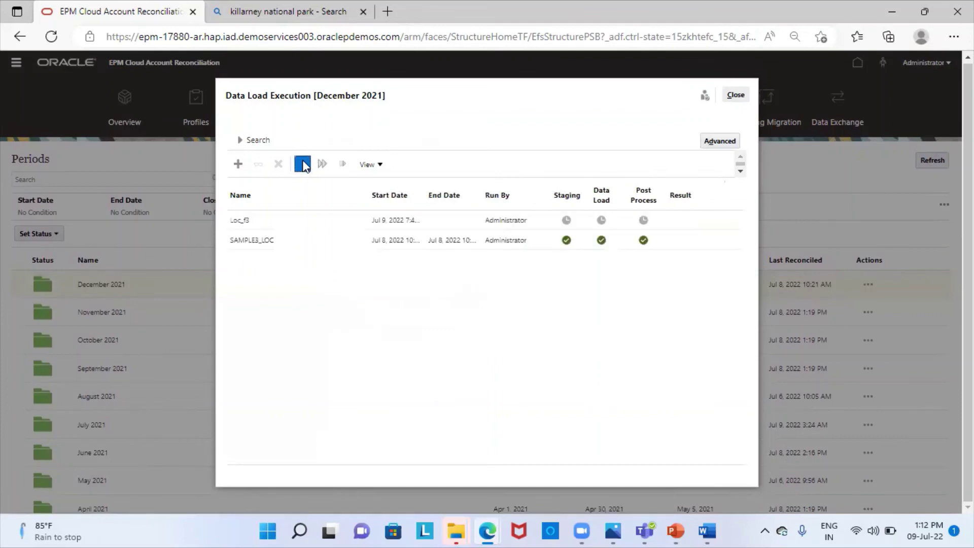
{"action": "left_click", "coordinate": [303, 164]}
{"action": "left_click", "coordinate": [304, 164]}
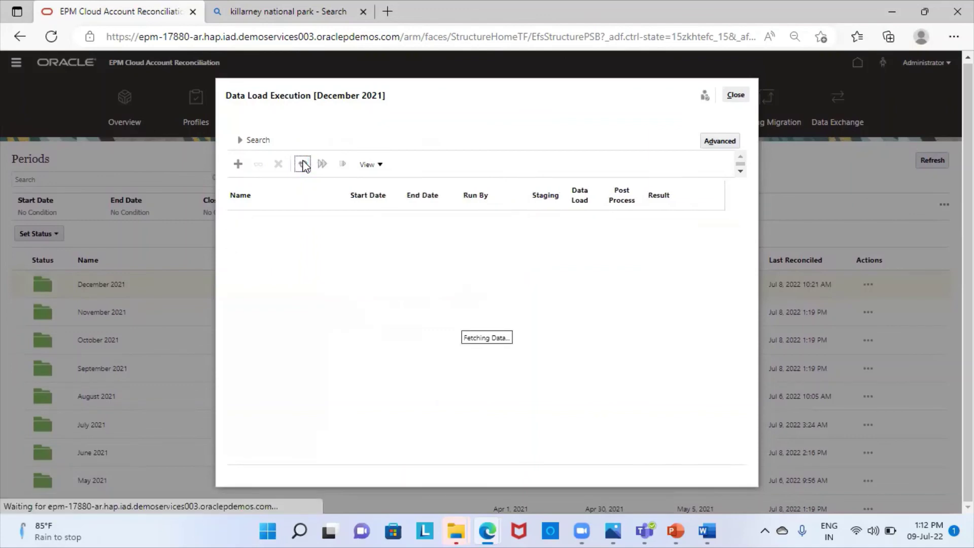
{"action": "left_click", "coordinate": [303, 164]}
{"action": "left_click", "coordinate": [304, 164]}
{"action": "left_click", "coordinate": [303, 164]}
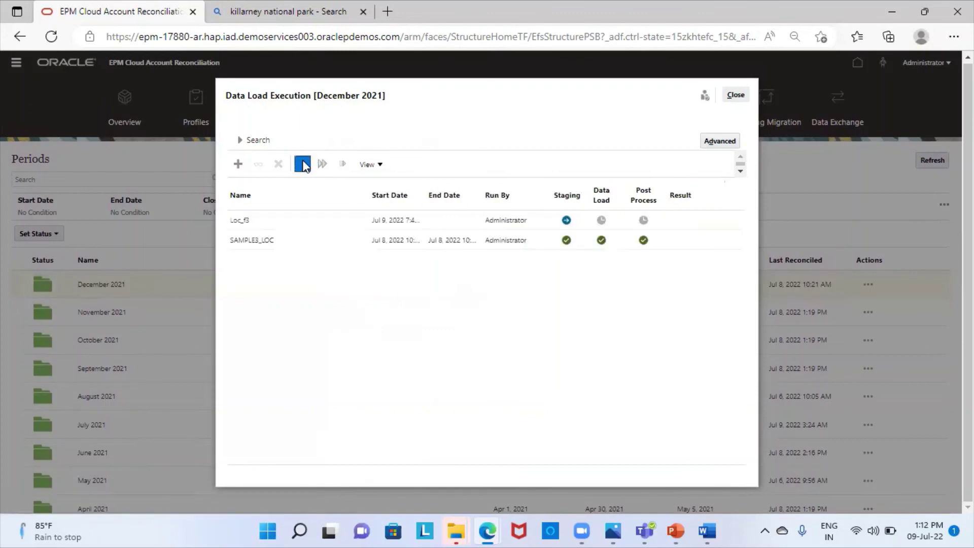
{"action": "left_click", "coordinate": [303, 164]}
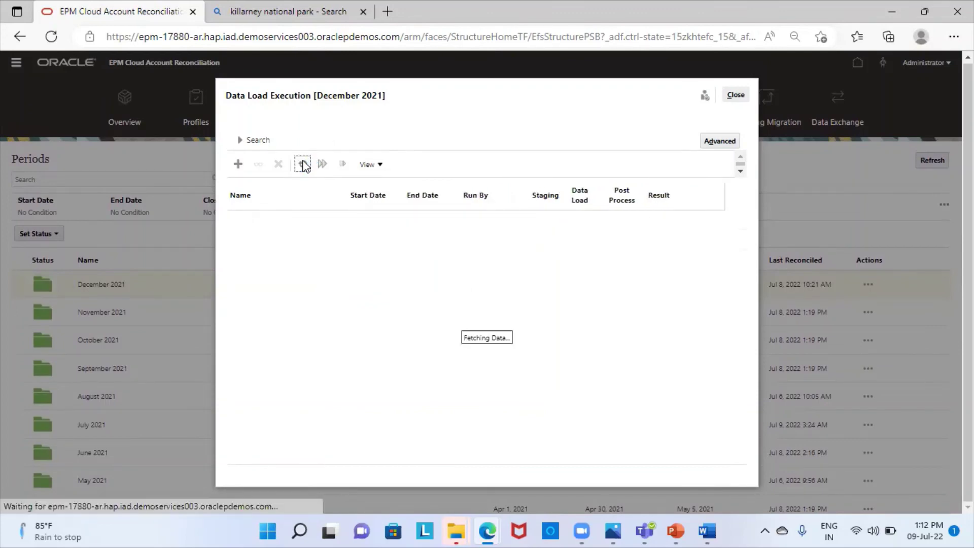
{"action": "left_click", "coordinate": [304, 164]}
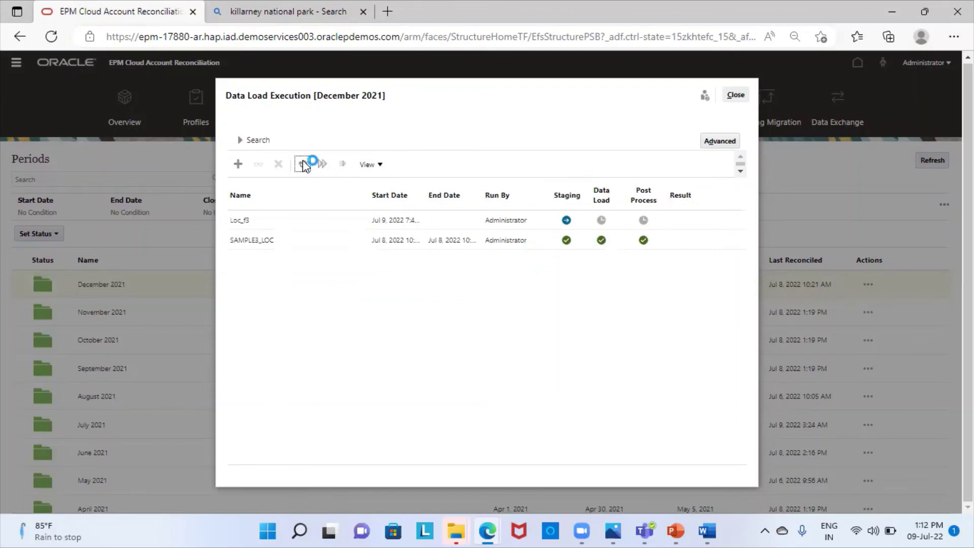
{"action": "left_click", "coordinate": [303, 164]}
{"action": "left_click", "coordinate": [303, 164]}
{"action": "left_click", "coordinate": [304, 164]}
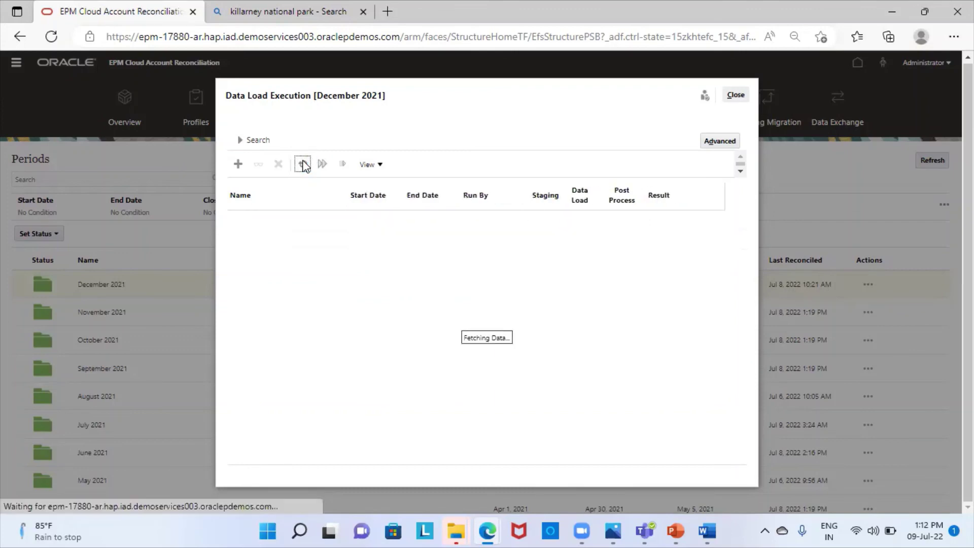
{"action": "left_click", "coordinate": [304, 163]}
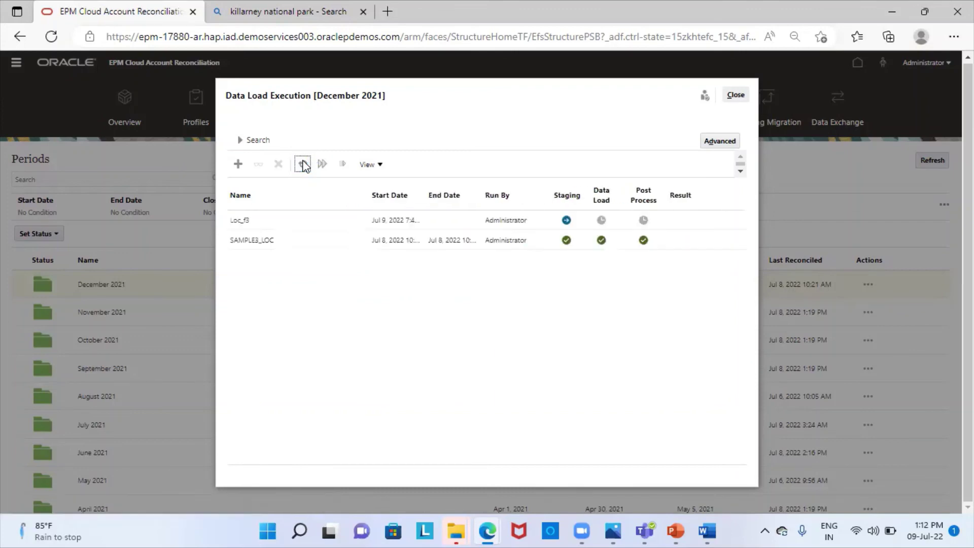
{"action": "left_click", "coordinate": [303, 163]}
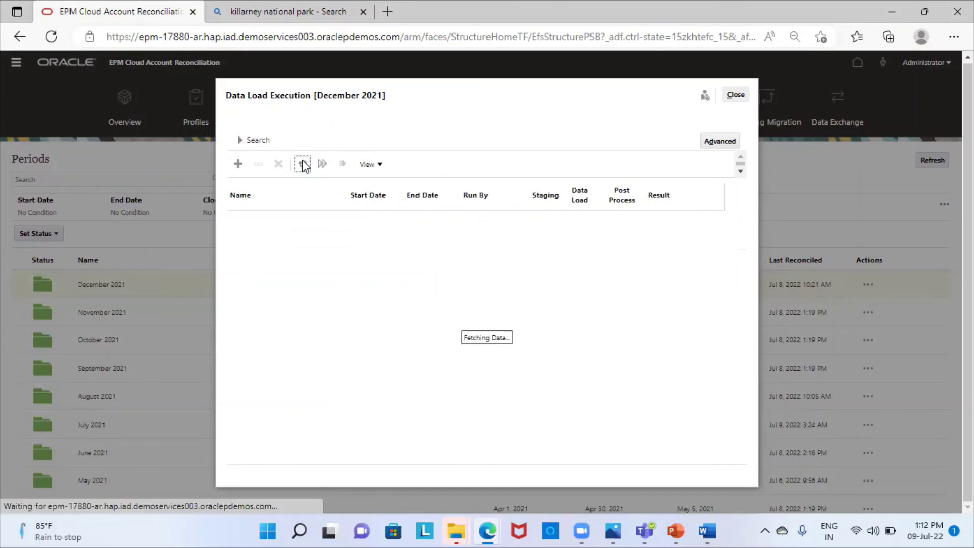
{"action": "left_click", "coordinate": [303, 164]}
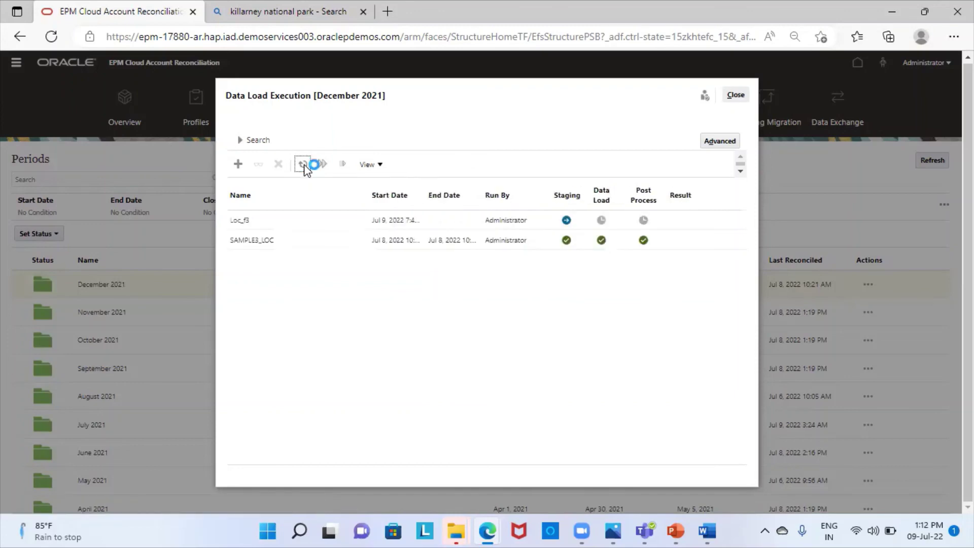
{"action": "left_click", "coordinate": [304, 165]}
{"action": "left_click", "coordinate": [305, 167]}
{"action": "left_click", "coordinate": [303, 167]}
{"action": "left_click", "coordinate": [303, 167]}
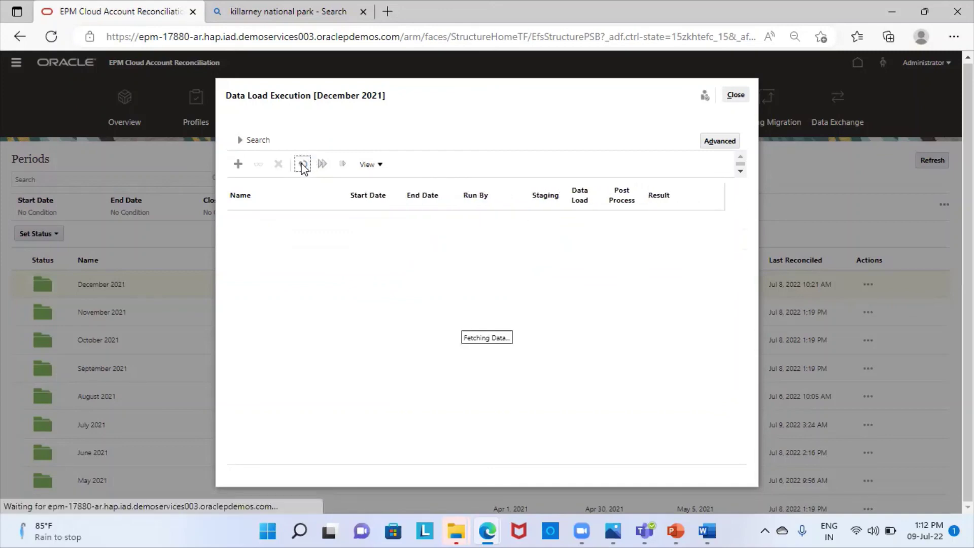
{"action": "left_click", "coordinate": [303, 167]}
{"action": "left_click", "coordinate": [303, 168]}
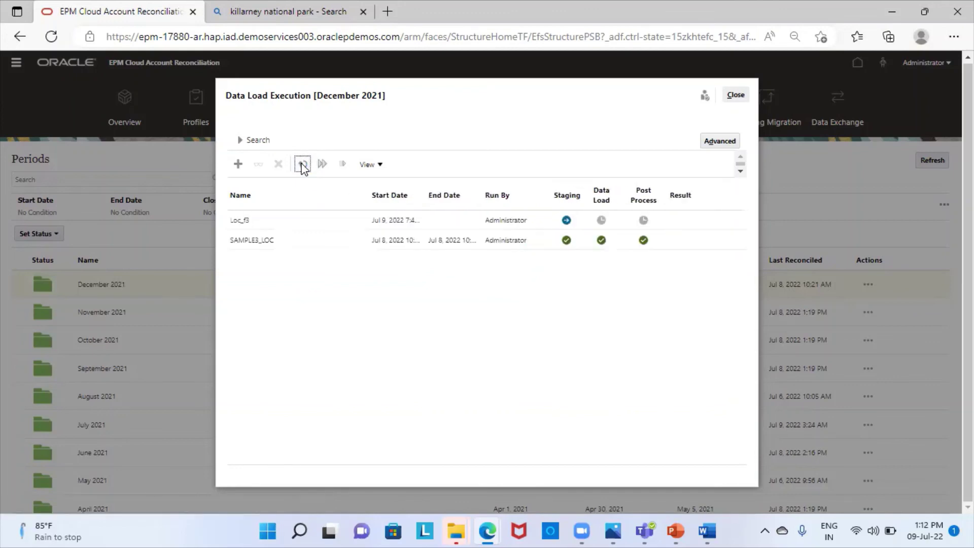
{"action": "left_click", "coordinate": [303, 167]}
{"action": "left_click", "coordinate": [303, 168]}
{"action": "left_click", "coordinate": [736, 95]}
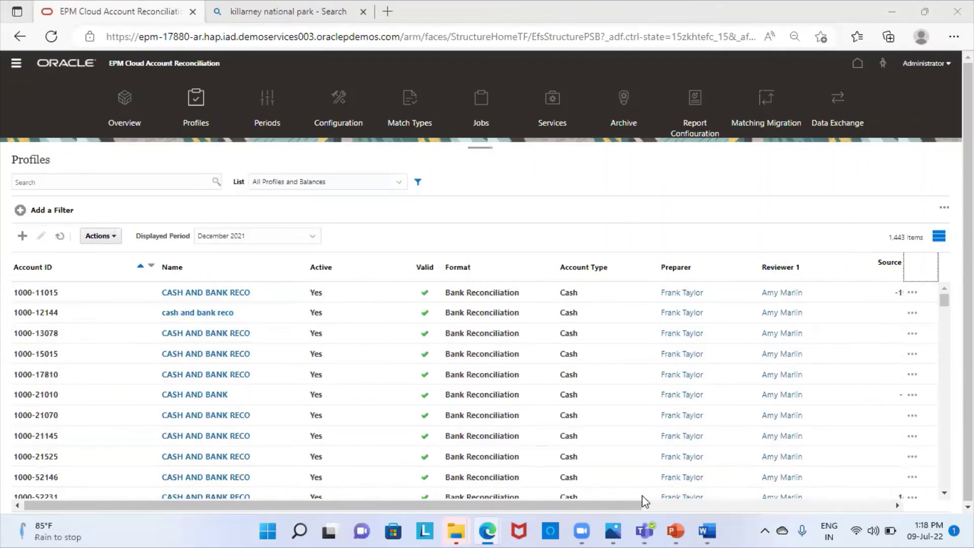
Compare the December 2021 source system balances in Profiles with the Loc_f3 amounts in the Data Management window, and return to Account Reconciliation.
{"action": "left_click", "coordinate": [854, 506]}
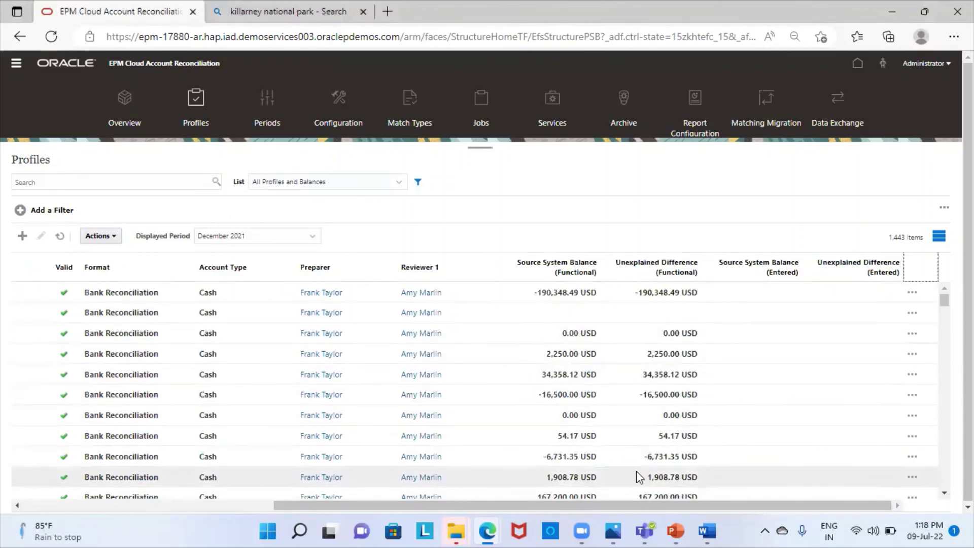
{"action": "left_click", "coordinate": [23, 507]}
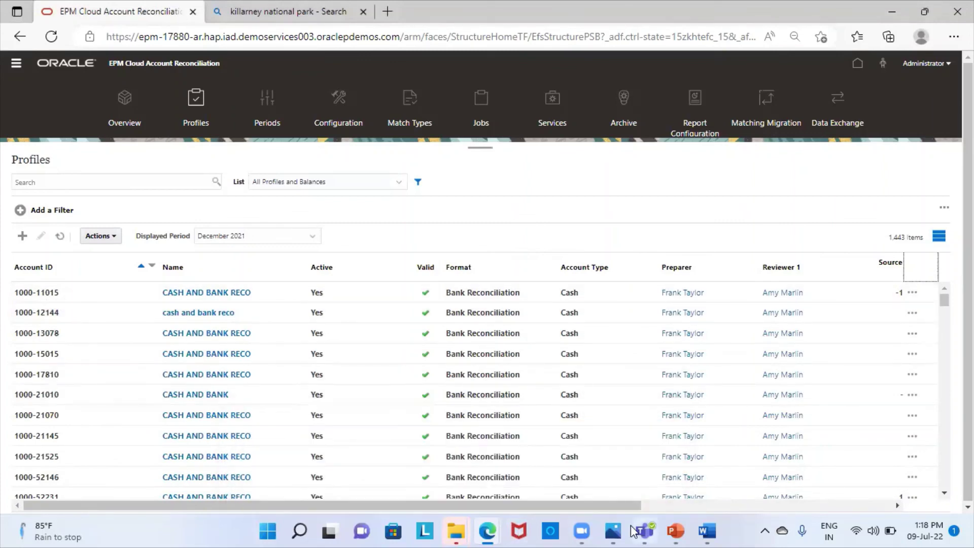
{"action": "mouse_move", "coordinate": [490, 531]}
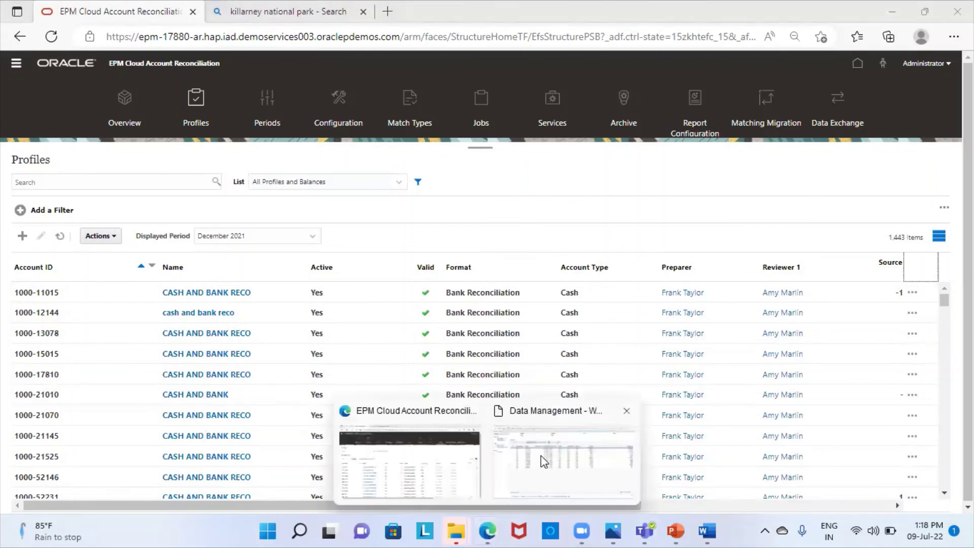
{"action": "left_click", "coordinate": [541, 456]}
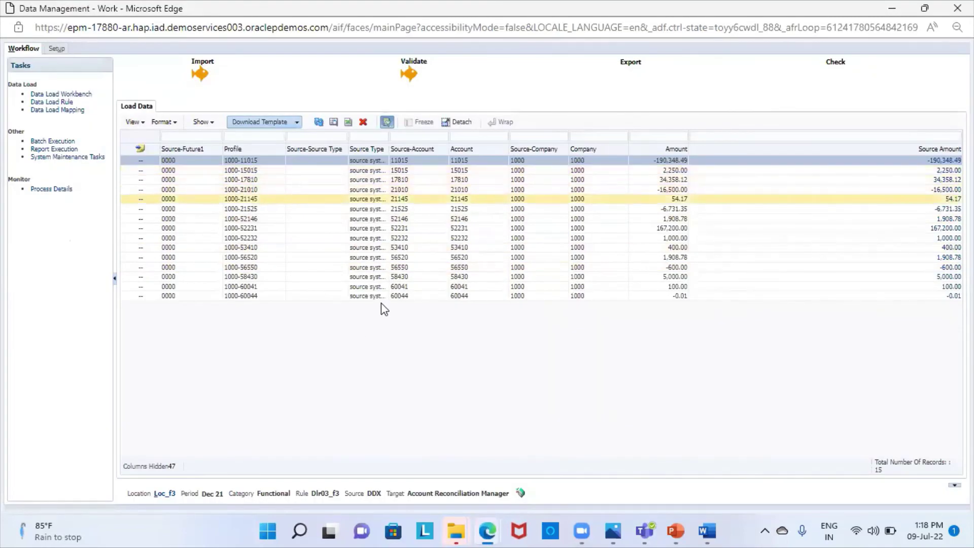
{"action": "left_click", "coordinate": [489, 530]}
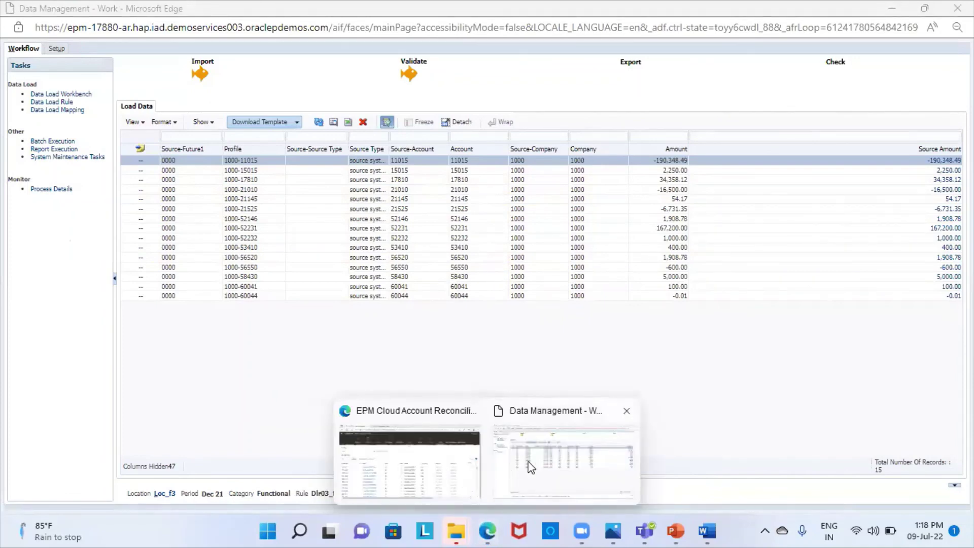
{"action": "left_click", "coordinate": [449, 473]}
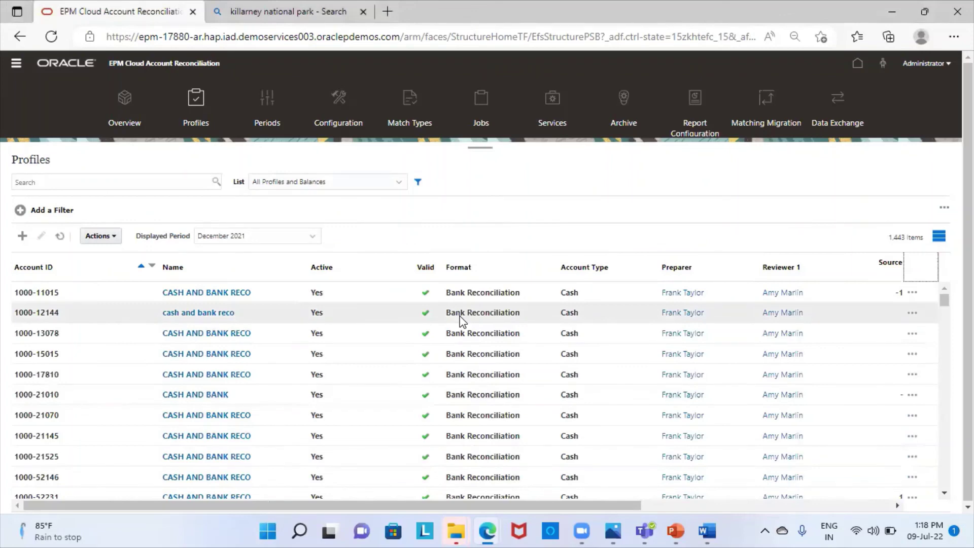